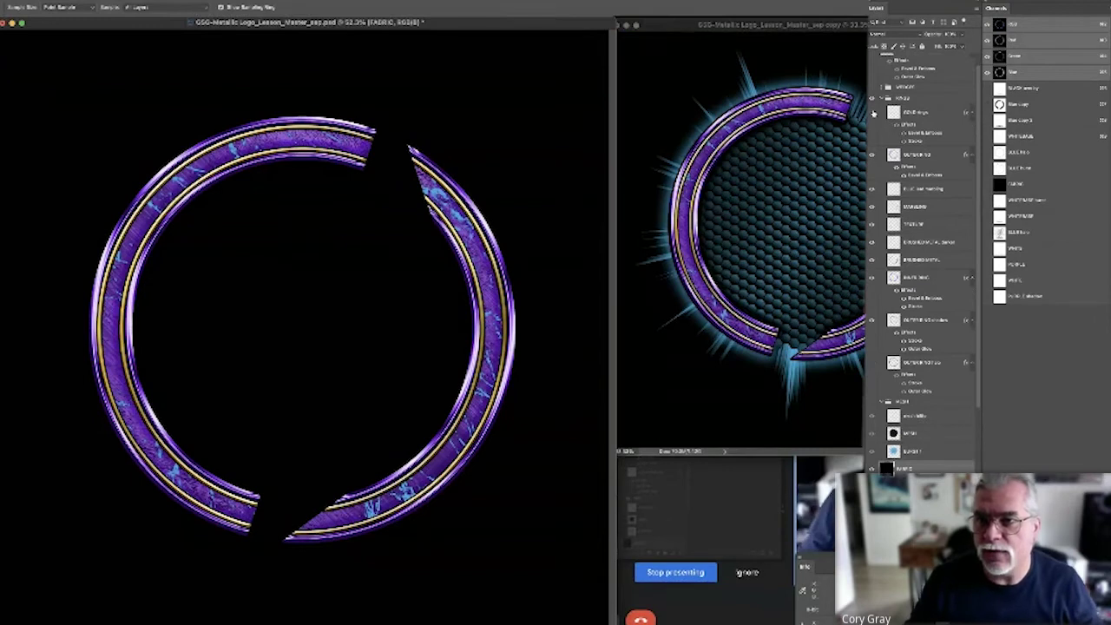
# Isolate the OUTER RING layer by hiding the gold rings, marbling, texture, brushed metal, band, FABRIC and outer ring shadow layers.
pyautogui.click(872, 156)
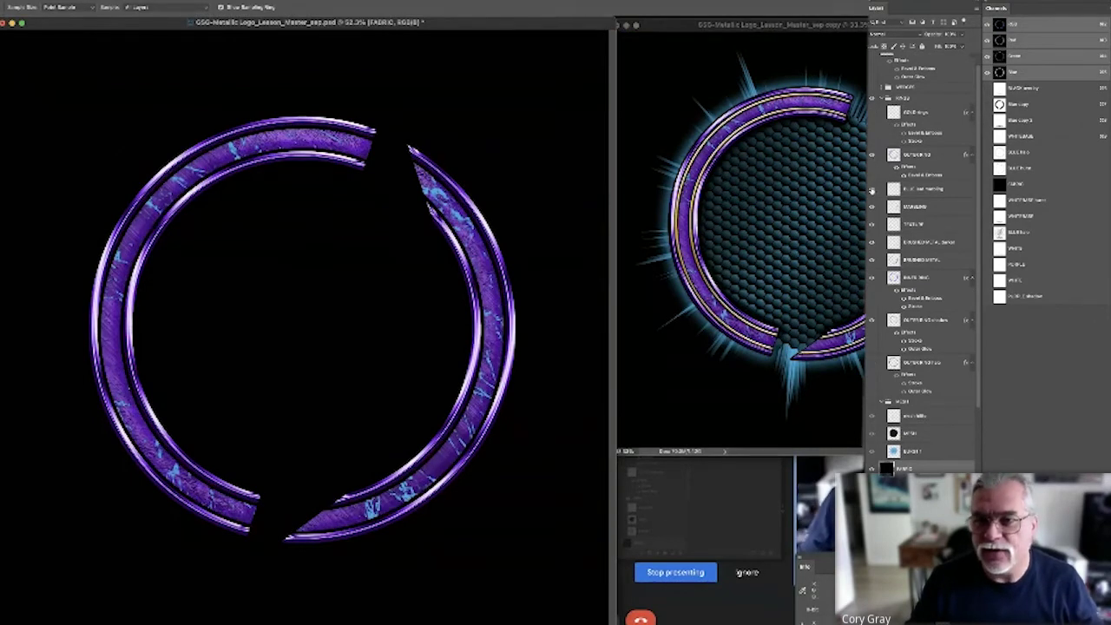
pyautogui.click(873, 276)
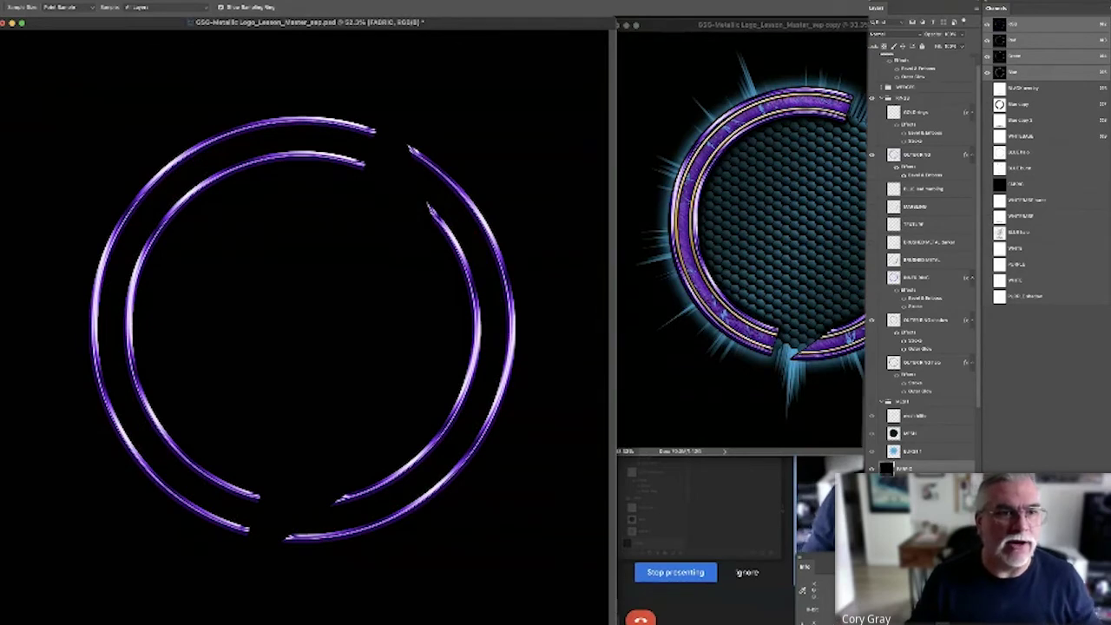
pyautogui.press('m')
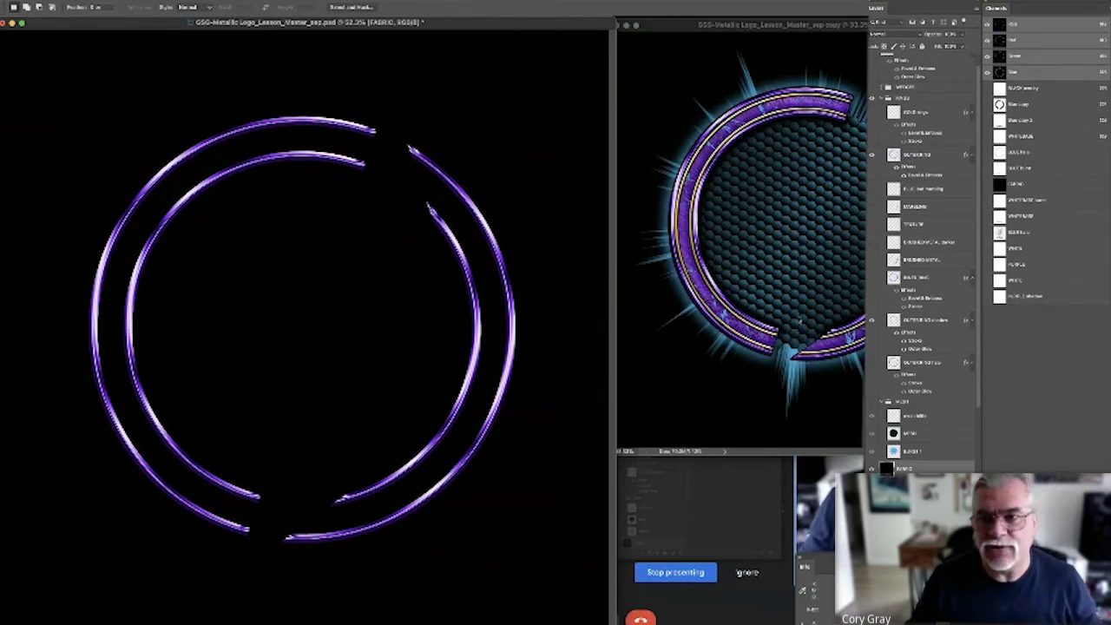
pyautogui.click(894, 156)
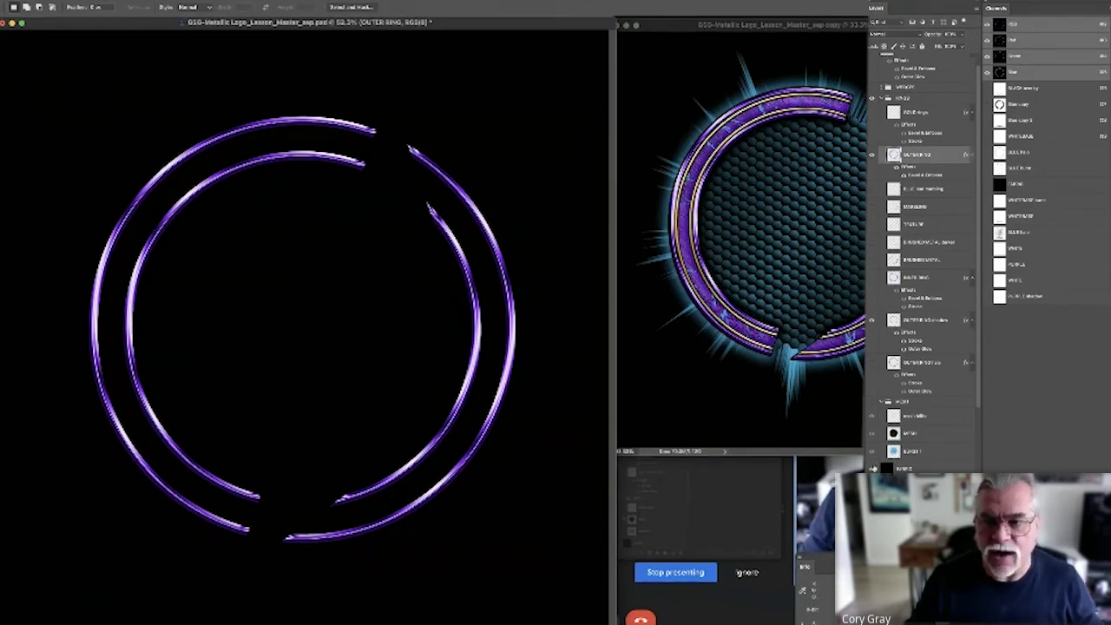
pyautogui.click(872, 467)
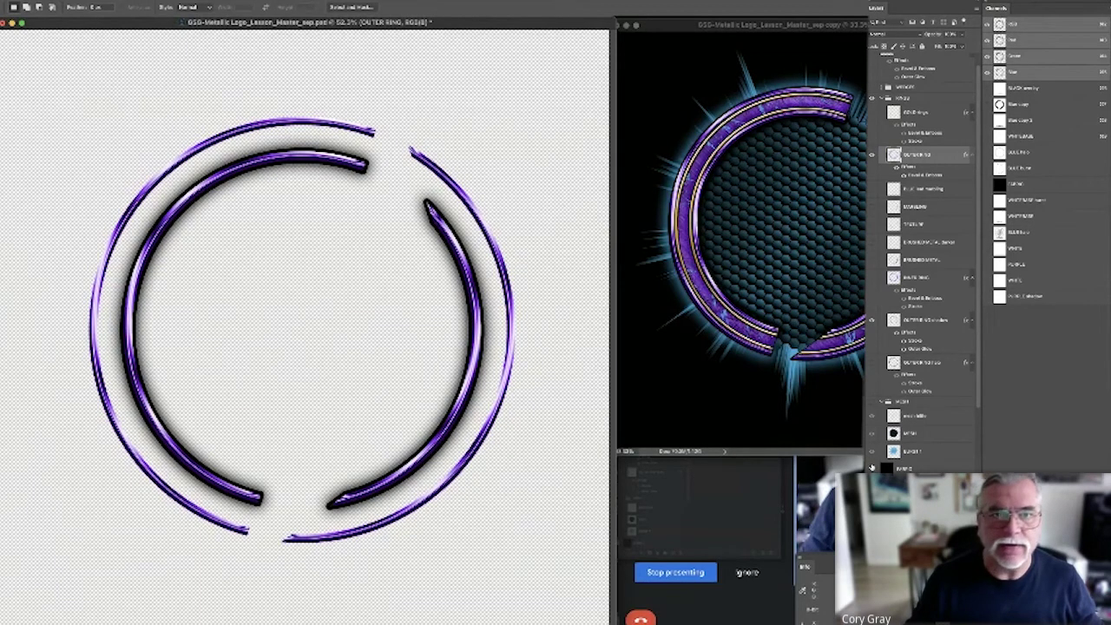
pyautogui.click(873, 319)
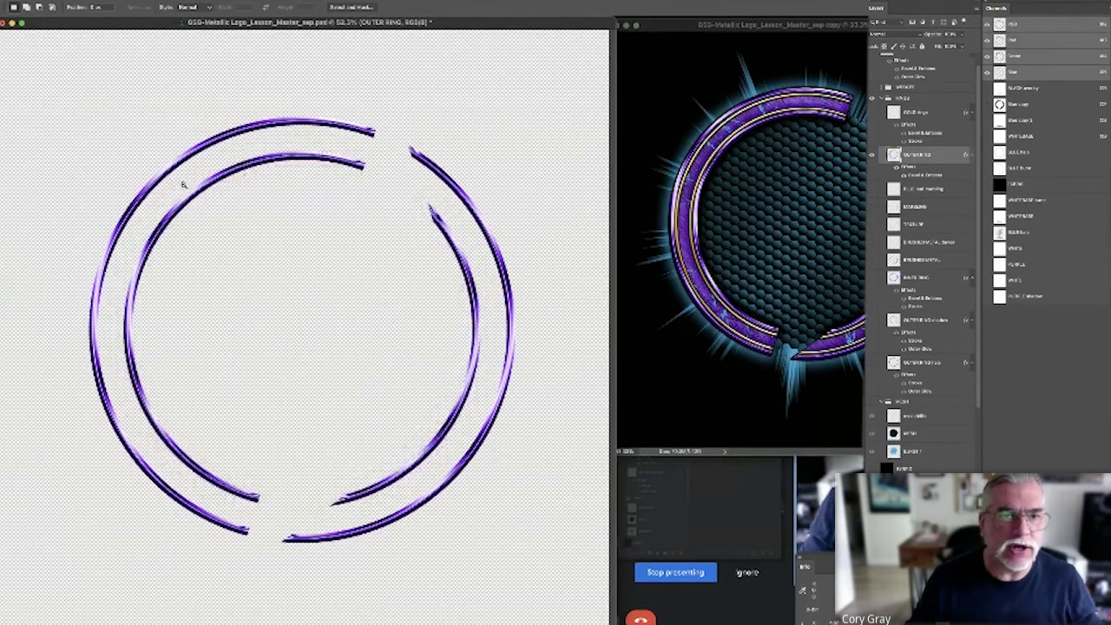
pyautogui.moveTo(180, 187)
pyautogui.mouseDown()
pyautogui.moveTo(209, 188)
pyautogui.moveTo(198, 187)
pyautogui.mouseUp()
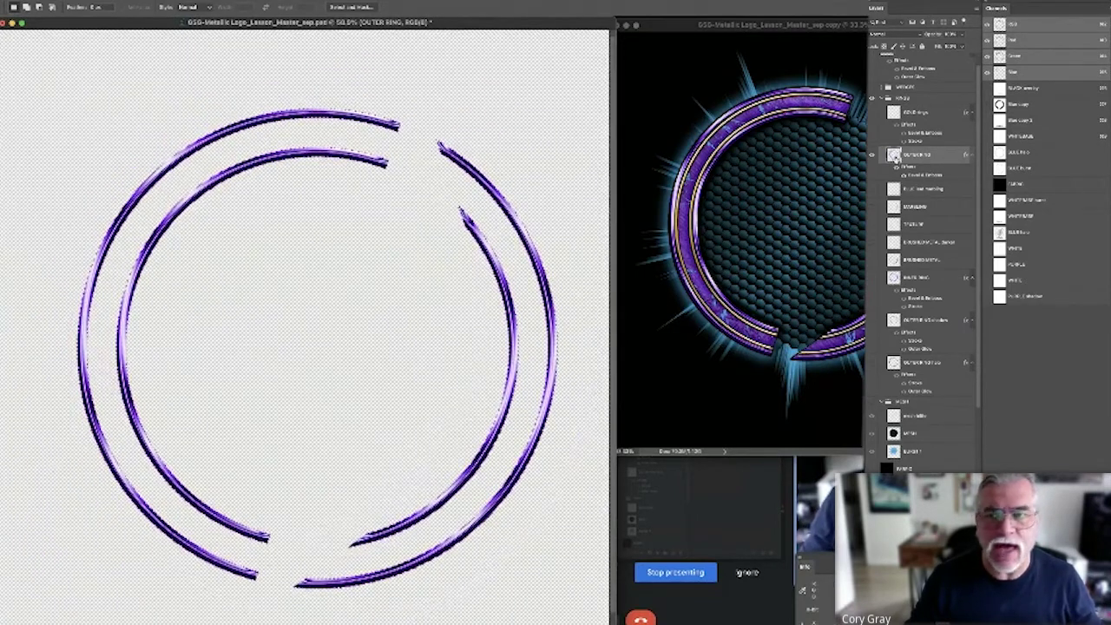
# Load the outer ring's shape as a selection, fill it with black in the PURPLE channel and deselect.
pyautogui.click(1007, 265)
pyautogui.keyDown('super'); pyautogui.click(1000, 268); pyautogui.keyUp('super')
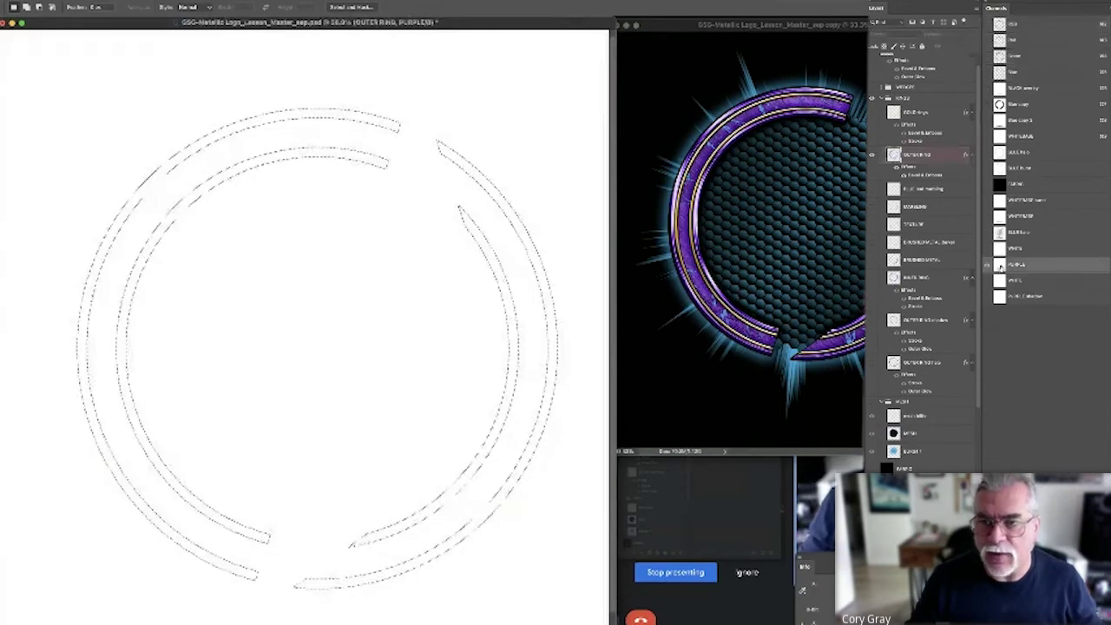
pyautogui.hotkey('alt', 'BackSpace')
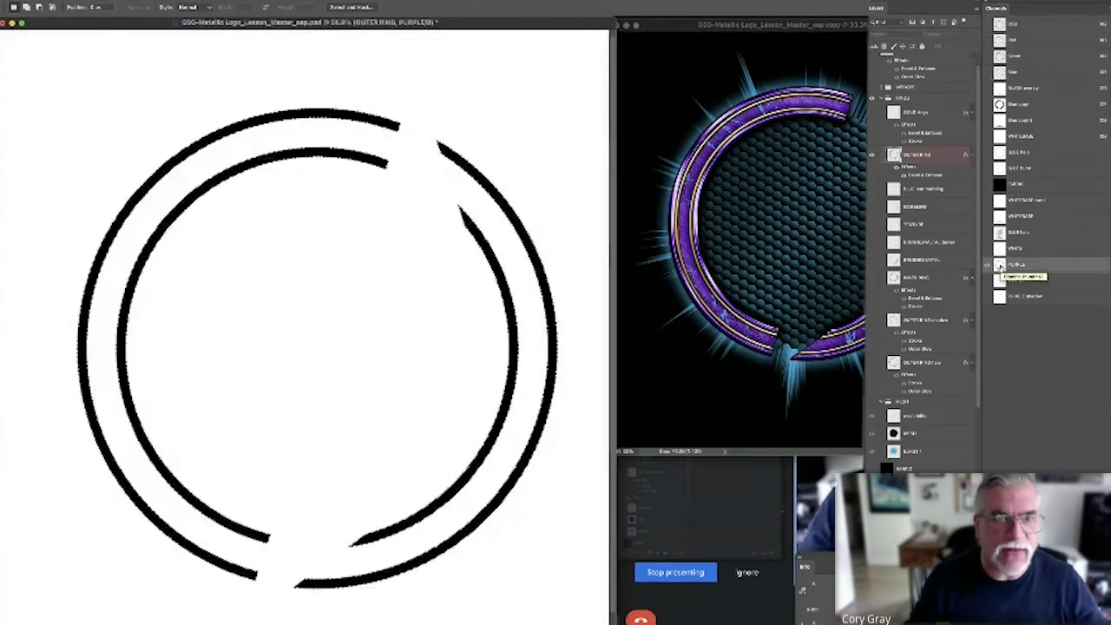
pyautogui.press('super+d')
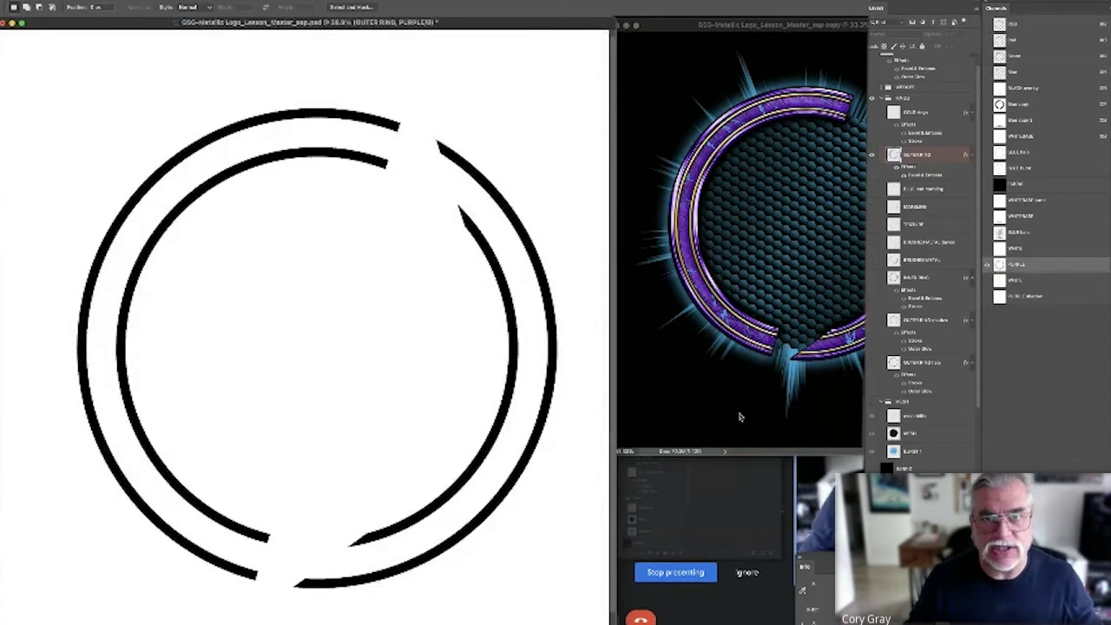
# Show the FABRIC channel behind PURPLE, load PURPLE as a selection and contract that selection.
pyautogui.click(987, 187)
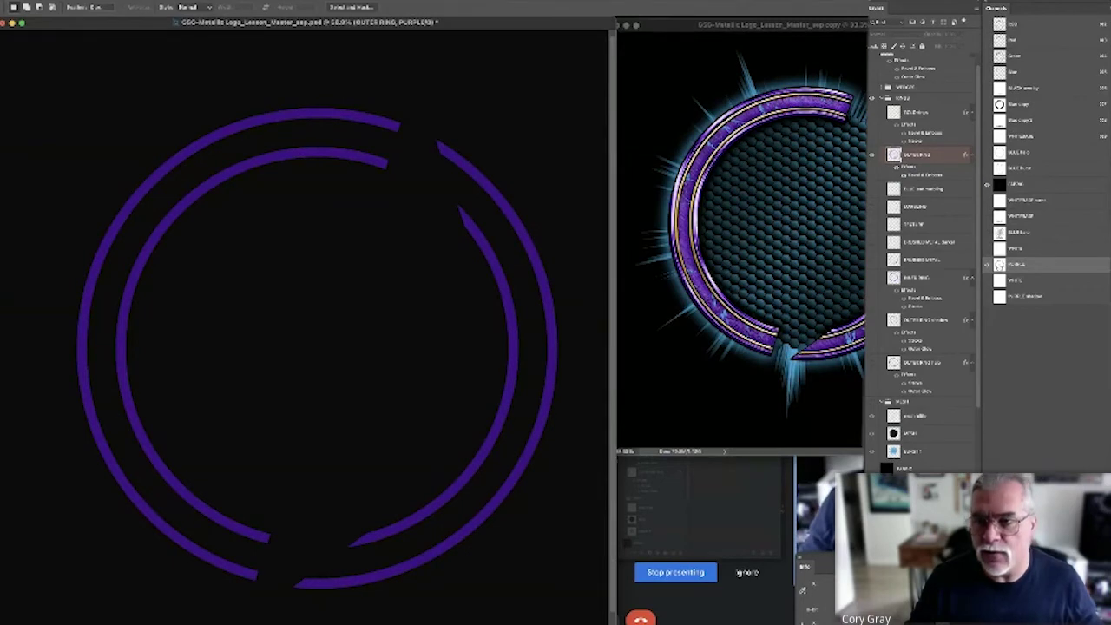
pyautogui.keyDown('super'); pyautogui.click(1000, 265); pyautogui.keyUp('super')
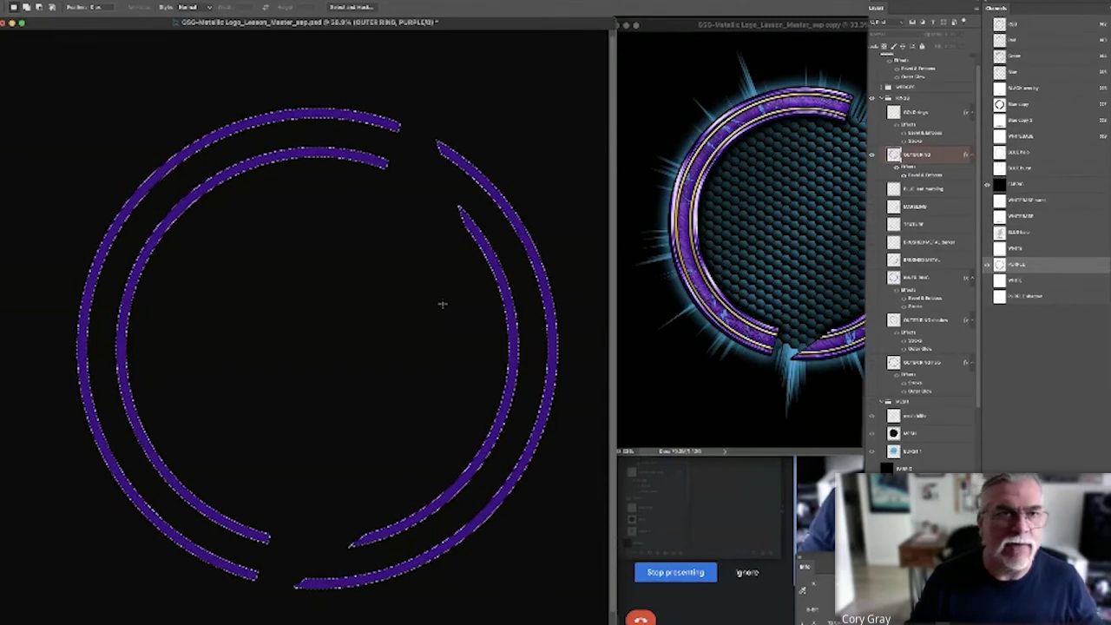
pyautogui.click(157, 3)
pyautogui.moveTo(217, 135)
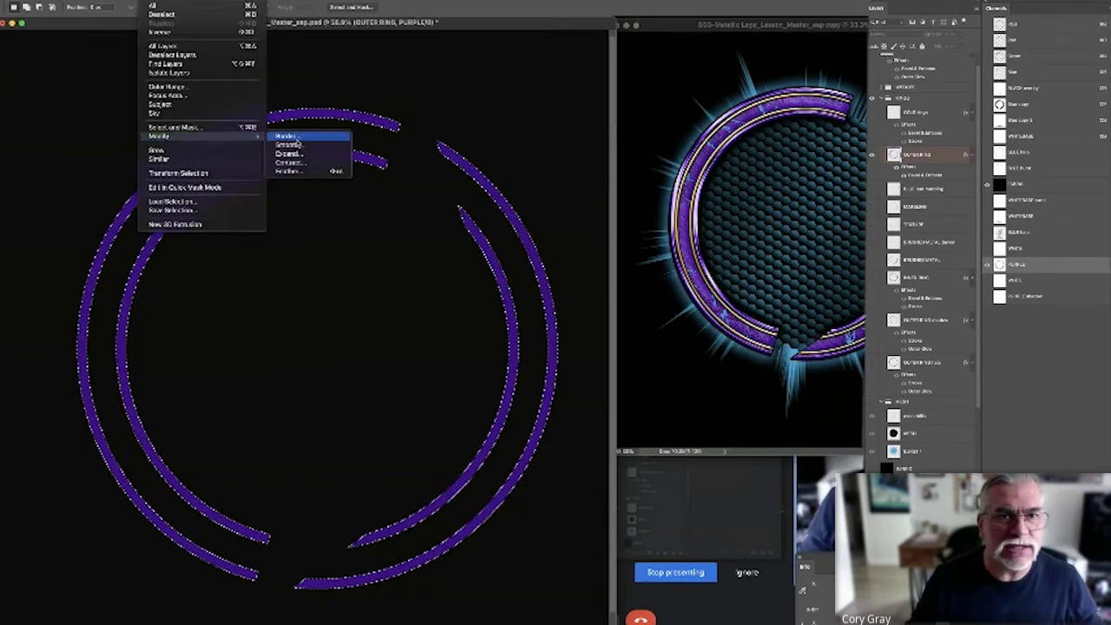
pyautogui.click(290, 162)
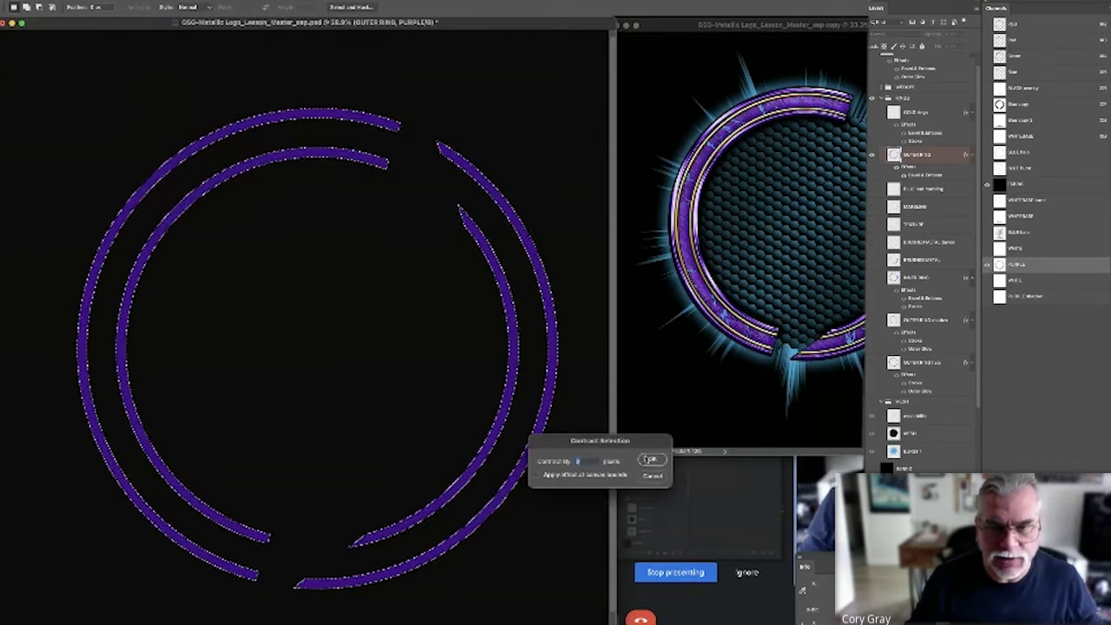
pyautogui.click(649, 459)
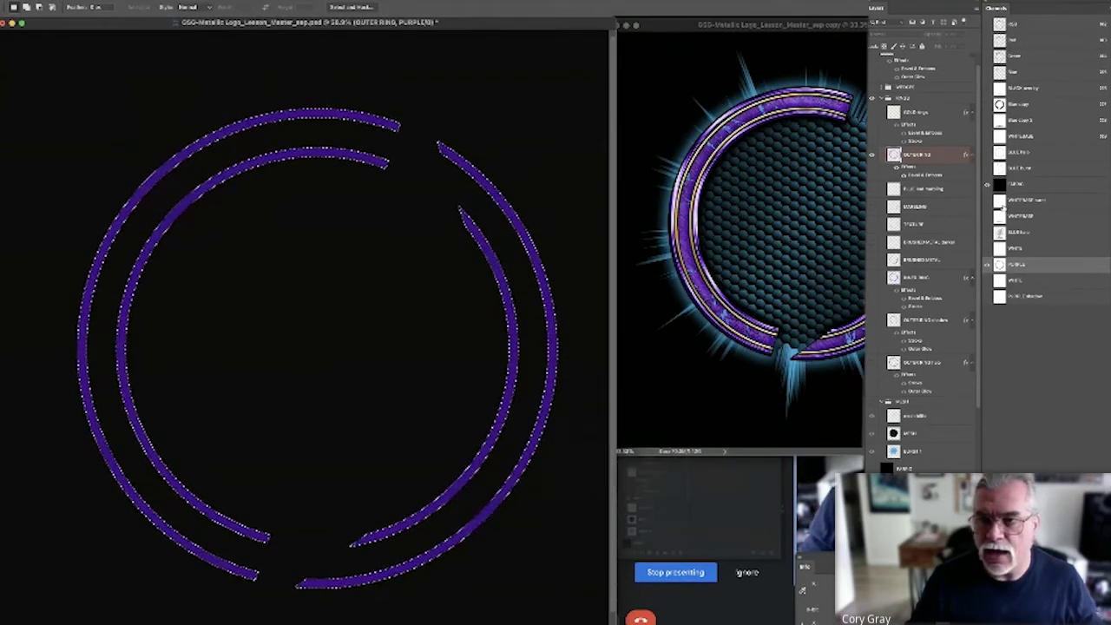
# Create a new spot channel named WHITEBASE burst from the contracted selection and place it above the existing WHITEBASE burst channel.
pyautogui.click(1024, 200)
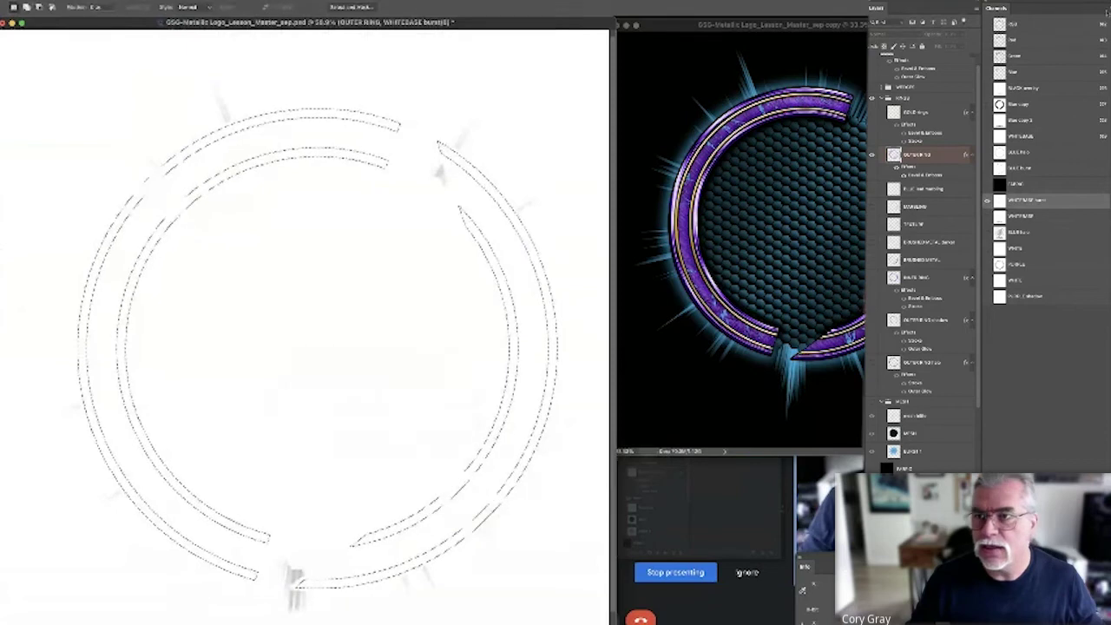
pyautogui.click(1104, 7)
pyautogui.click(1059, 39)
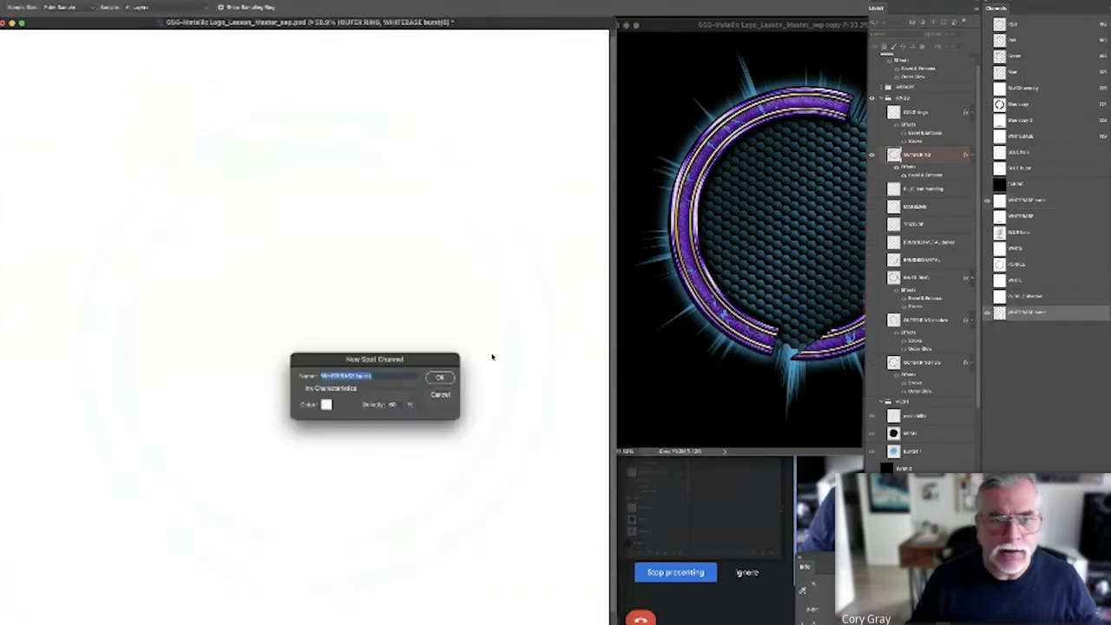
pyautogui.click(441, 379)
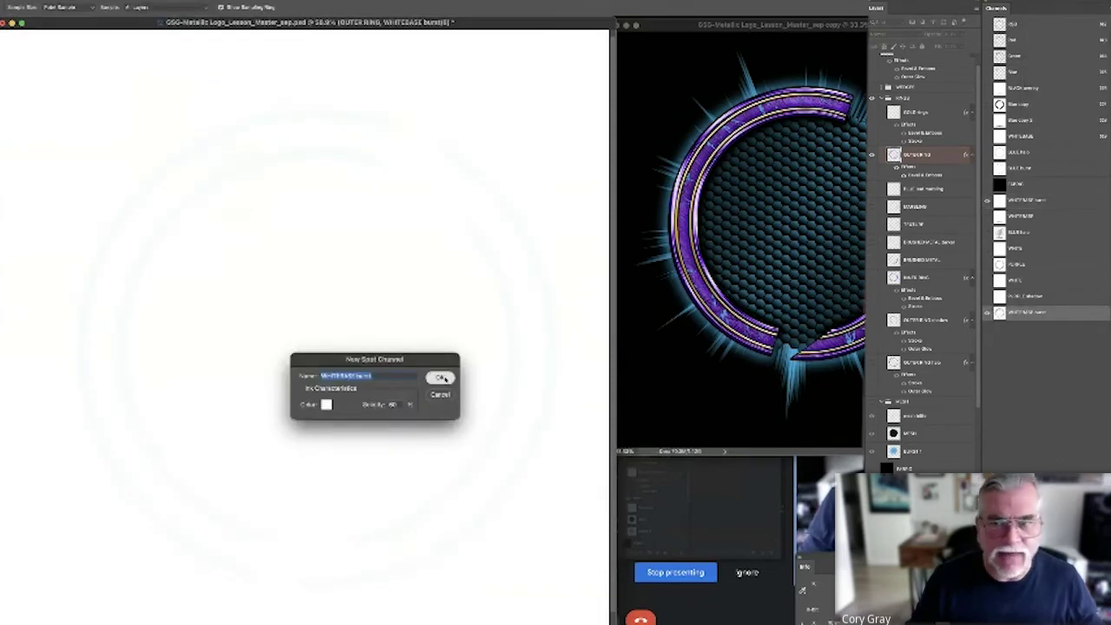
pyautogui.moveTo(1000, 315); pyautogui.dragTo(991, 200)
# Preview PURPLE with the new white base over FABRIC and inspect the contracted ring edges up close.
pyautogui.click(992, 266)
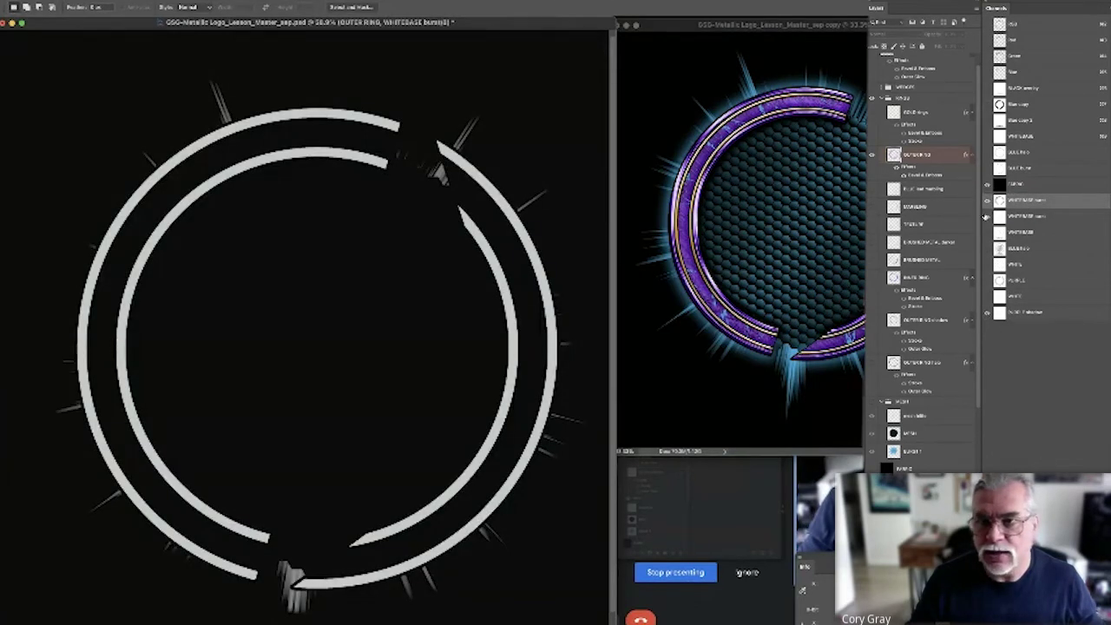
pyautogui.click(986, 301)
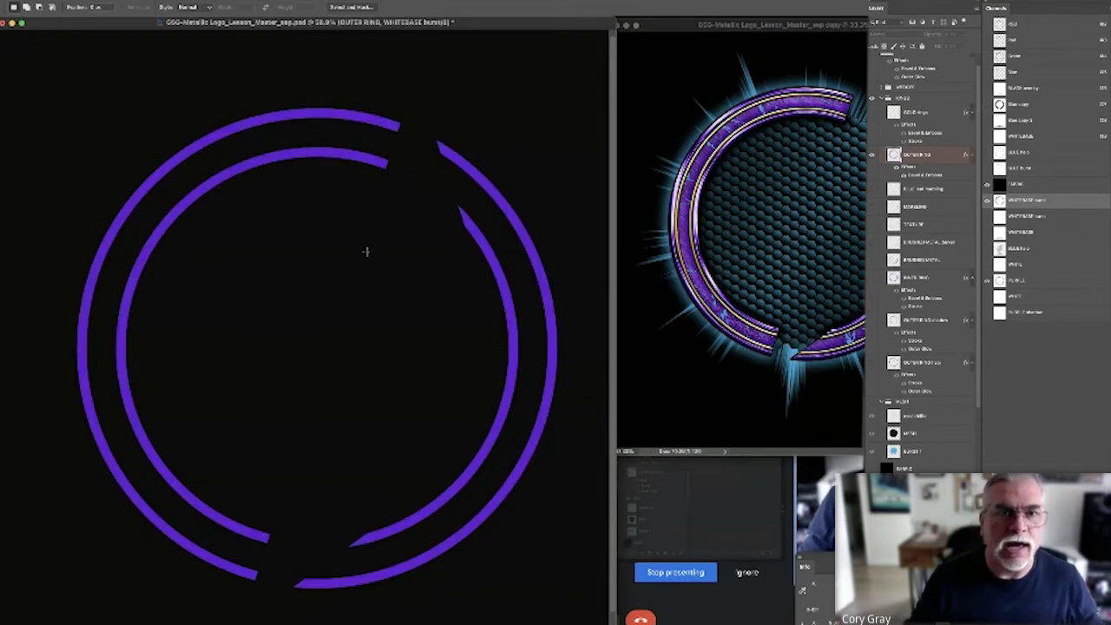
pyautogui.moveTo(308, 152); pyautogui.dragTo(404, 171)
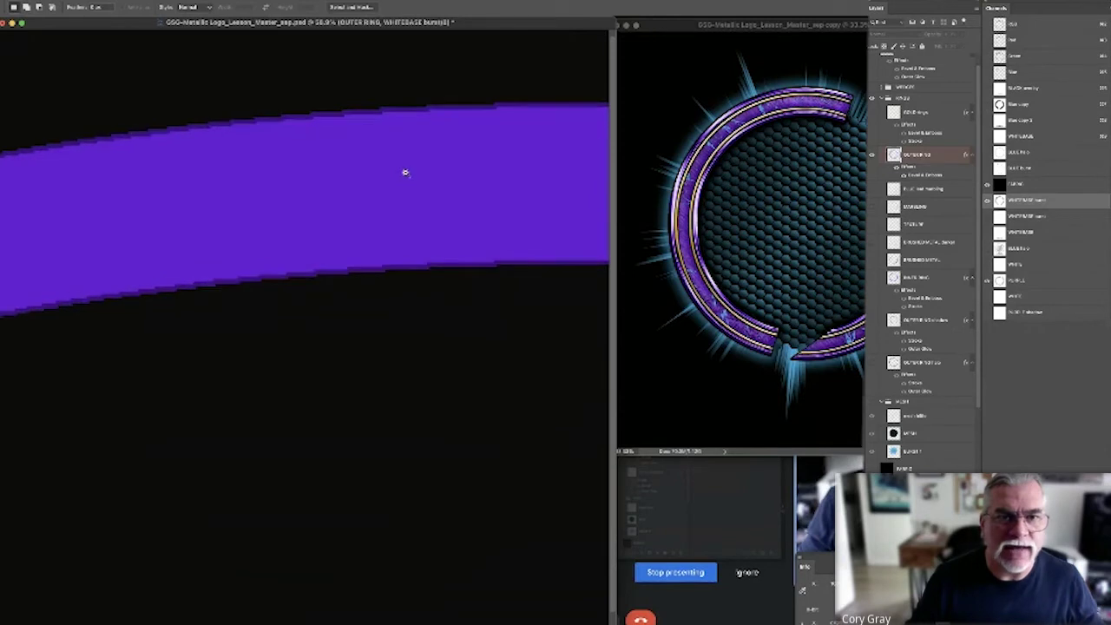
pyautogui.press('super+0')
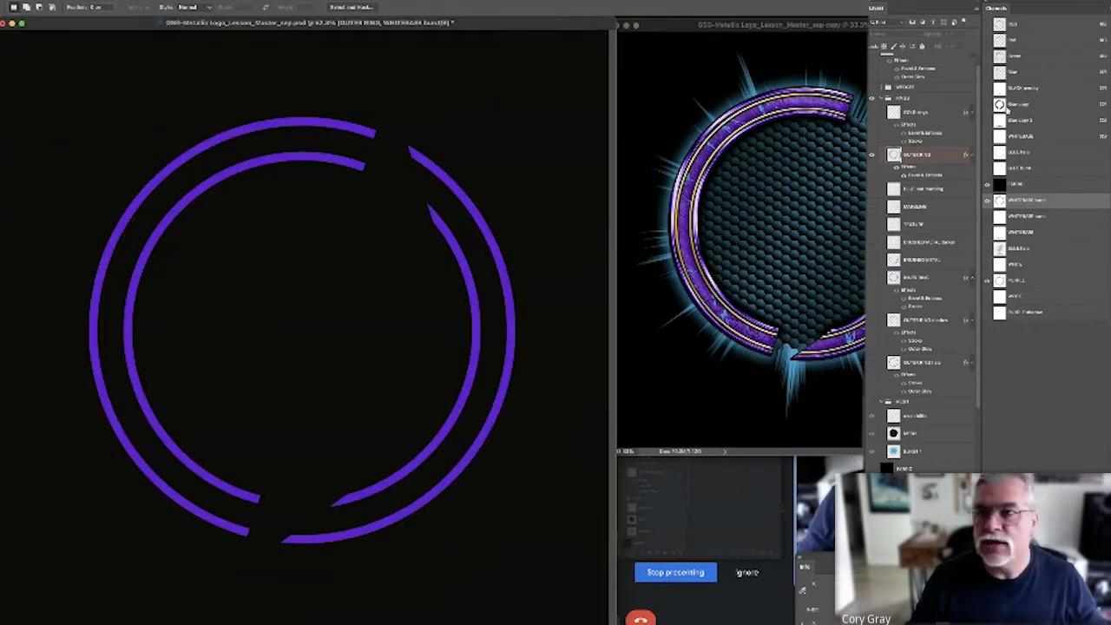
# Return to the RGB composite and duplicate the Blue channel of the isolated outer ring.
pyautogui.click(1001, 24)
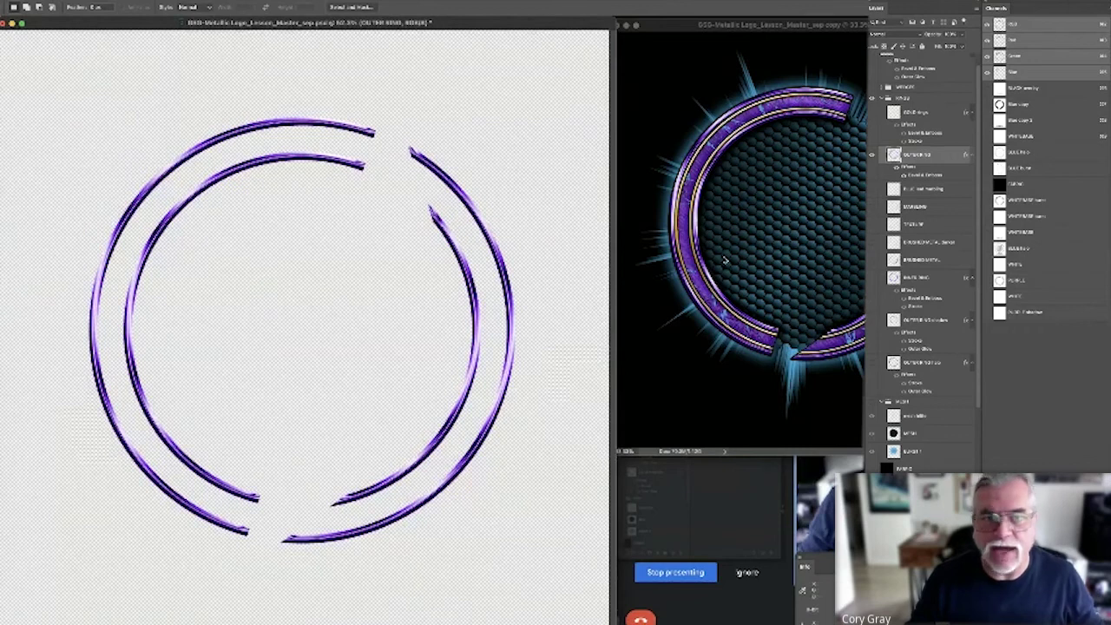
pyautogui.click(999, 71)
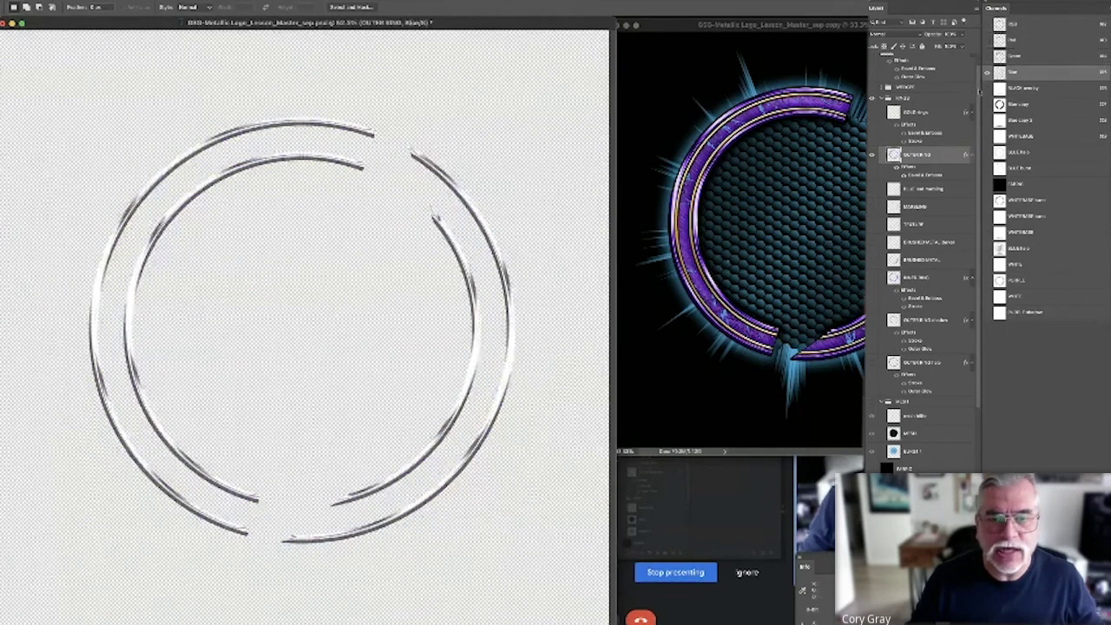
pyautogui.moveTo(1047, 73); pyautogui.dragTo(1092, 471)
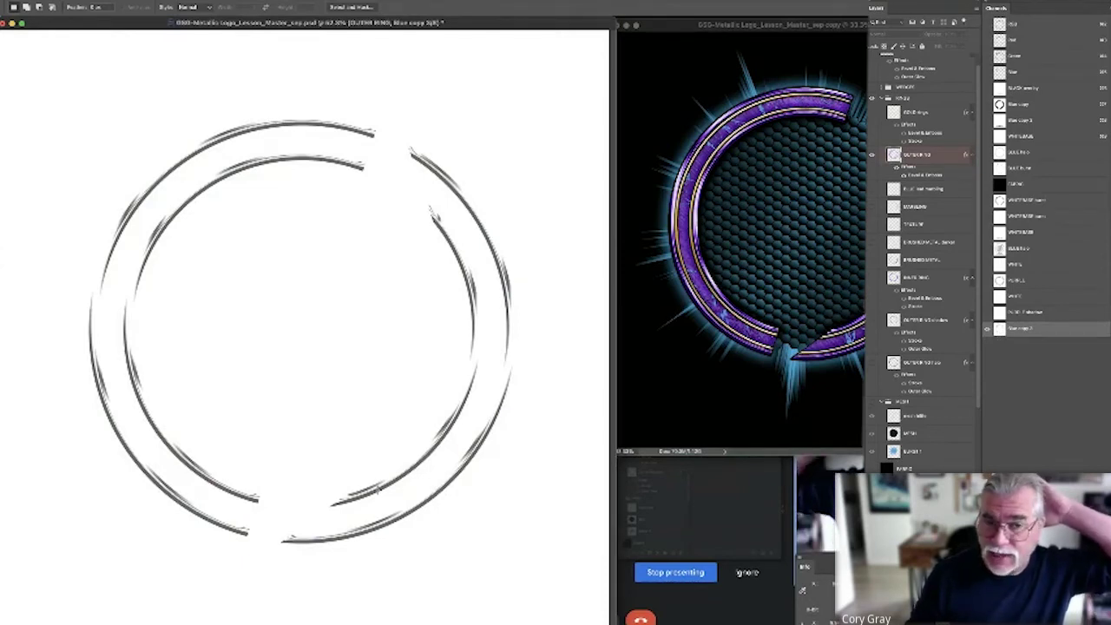
# Load the Blue copy as a selection, fill it with black in the PURPLE shadow channel and delete the copy.
pyautogui.keyDown('super'); pyautogui.click(999, 329); pyautogui.keyUp('super')
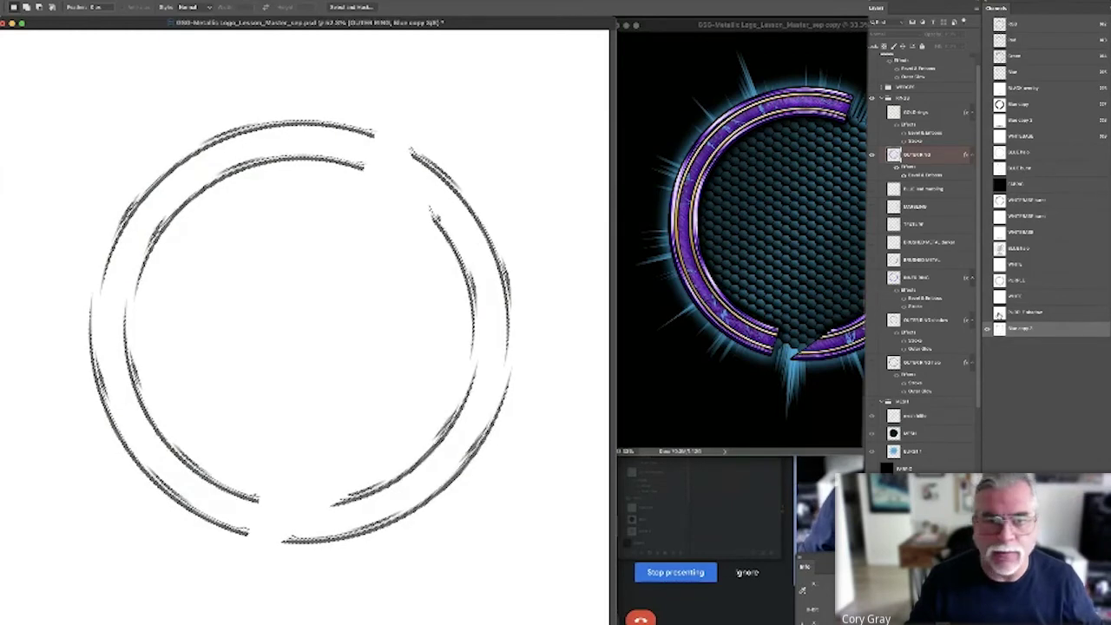
pyautogui.click(999, 313)
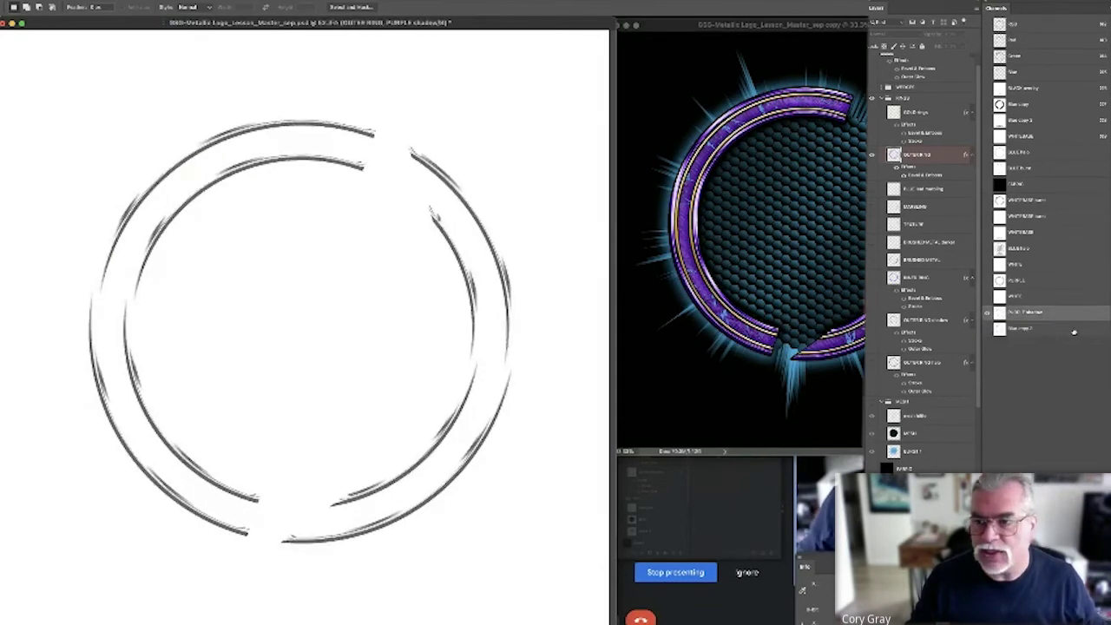
pyautogui.moveTo(1075, 332); pyautogui.dragTo(1075, 464)
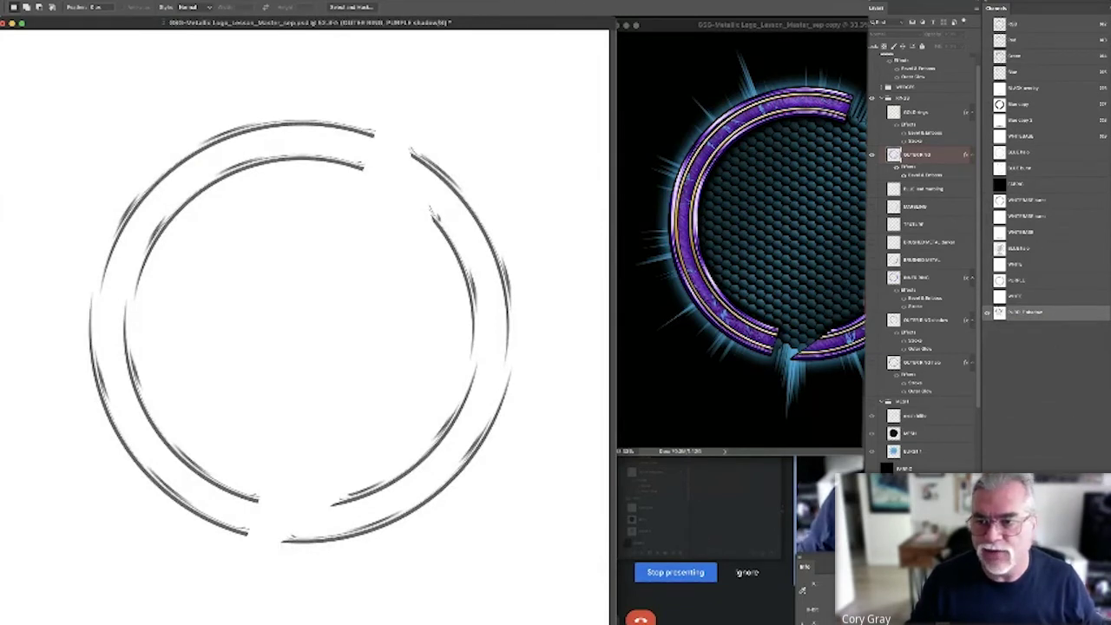
# Move PURPLE shadow directly below PURPLE and preview both with the new white base over FABRIC, checking the ring shading up close.
pyautogui.moveTo(998, 315); pyautogui.dragTo(1002, 289)
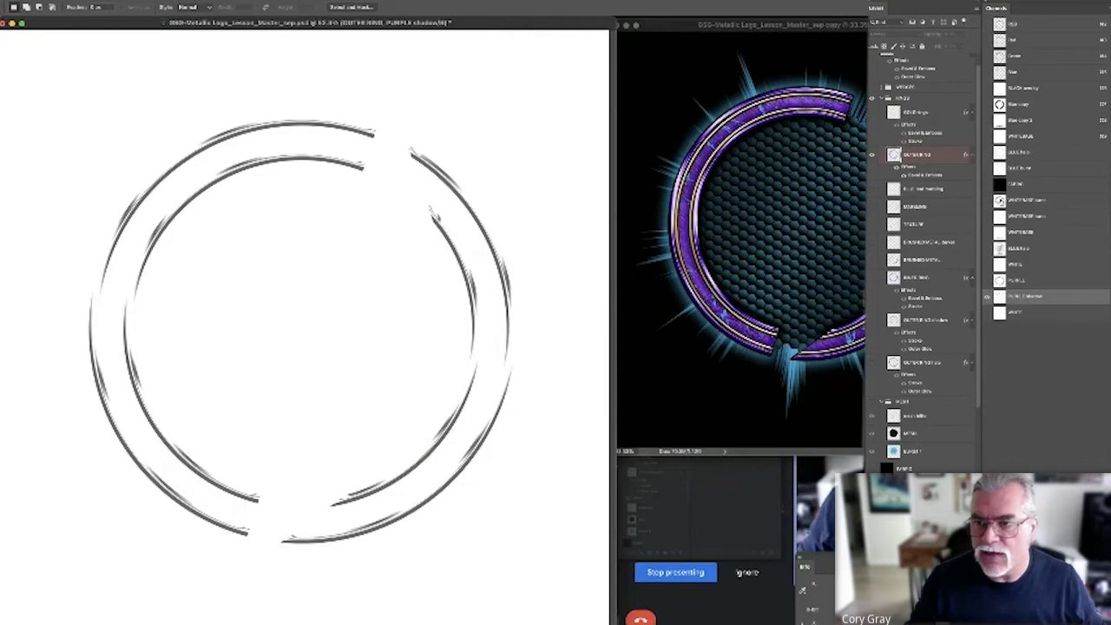
pyautogui.click(998, 185)
pyautogui.click(987, 295)
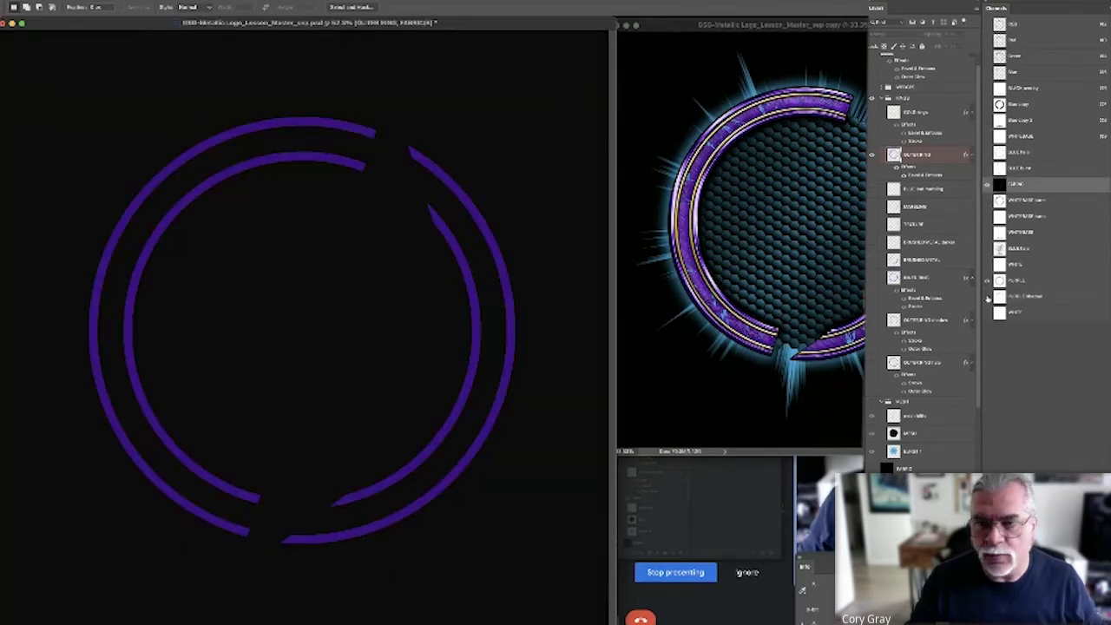
pyautogui.moveTo(478, 437); pyautogui.dragTo(523, 439)
pyautogui.click(987, 201)
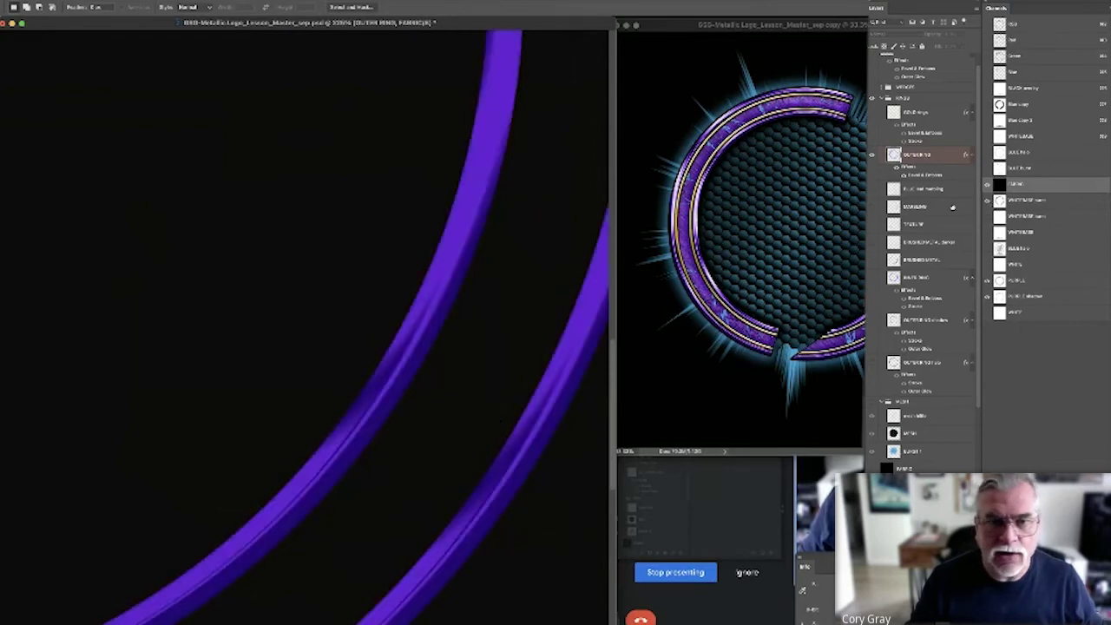
pyautogui.moveTo(502, 398); pyautogui.dragTo(394, 515)
pyautogui.moveTo(414, 295); pyautogui.dragTo(392, 310)
pyautogui.press('super+0')
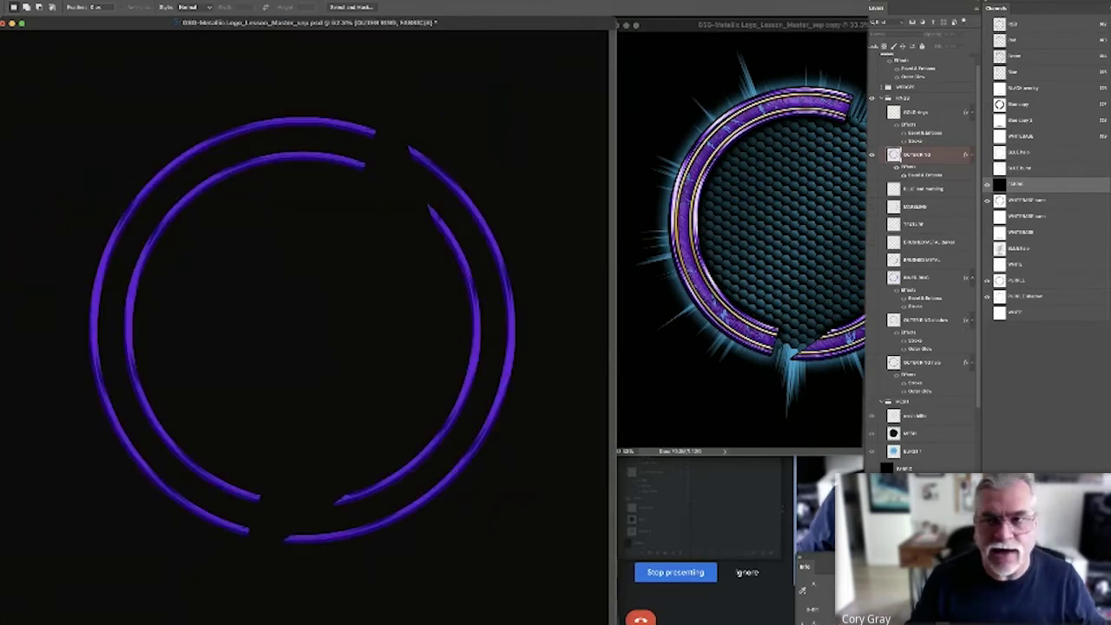
# Return to the RGB composite, compare the outer ring's Blue, Red and Green channels, and duplicate the Green channel.
pyautogui.click(1034, 28)
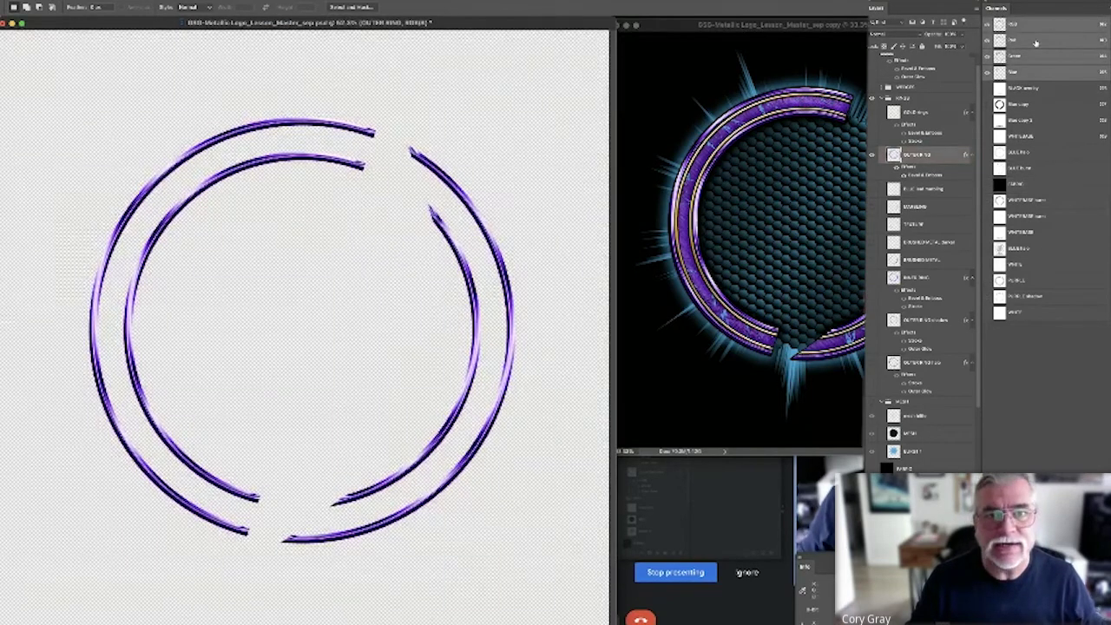
pyautogui.click(1032, 73)
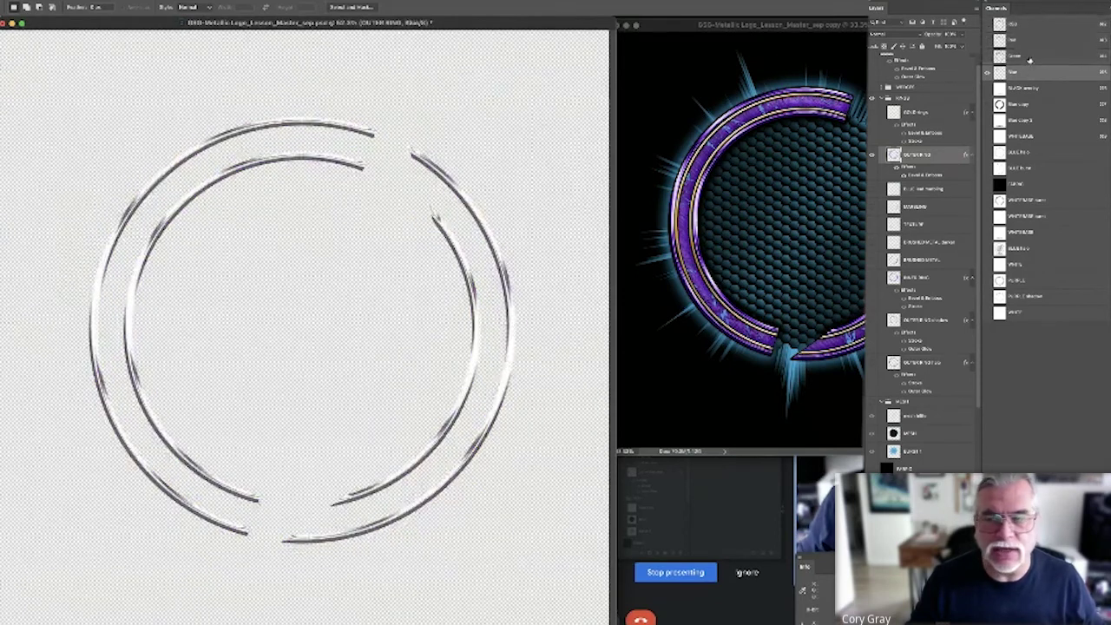
pyautogui.click(1030, 57)
pyautogui.click(1031, 46)
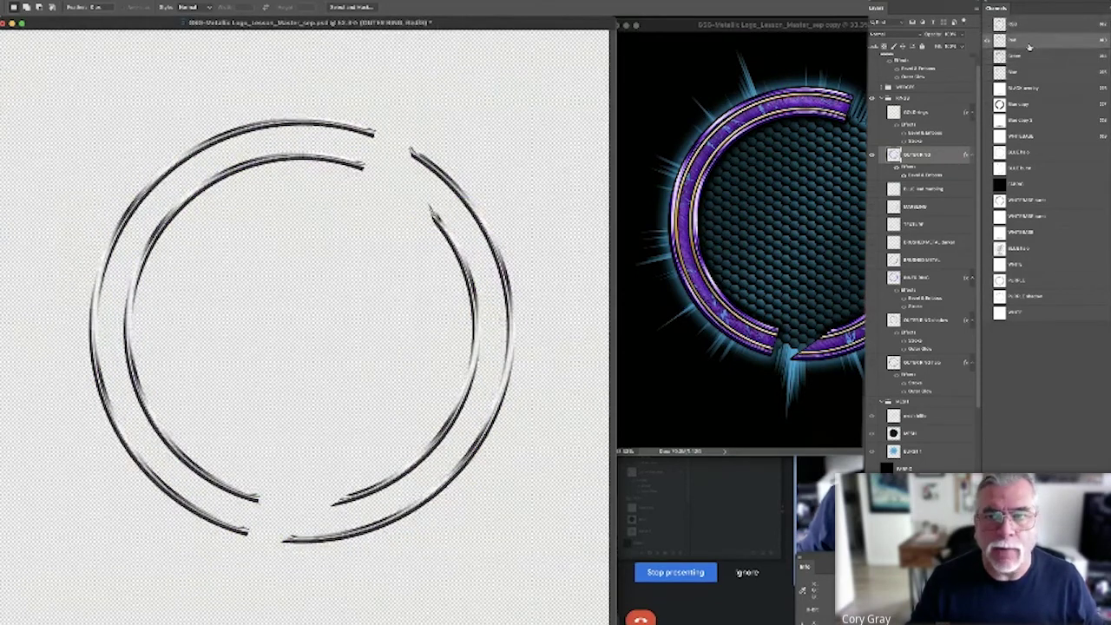
pyautogui.click(1030, 57)
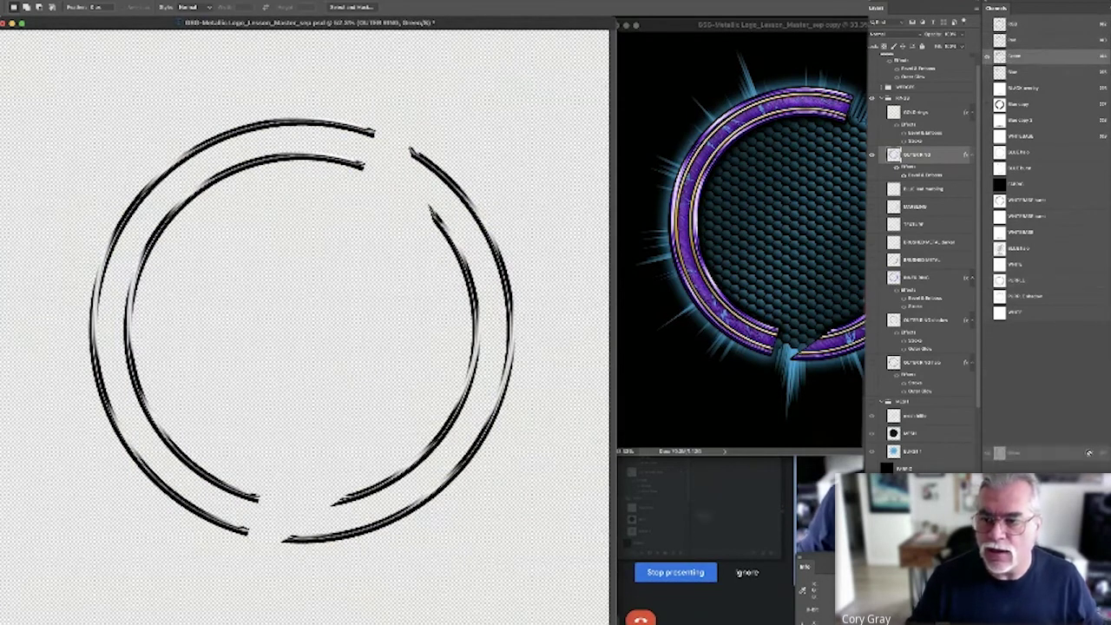
pyautogui.moveTo(1030, 56); pyautogui.dragTo(1083, 616)
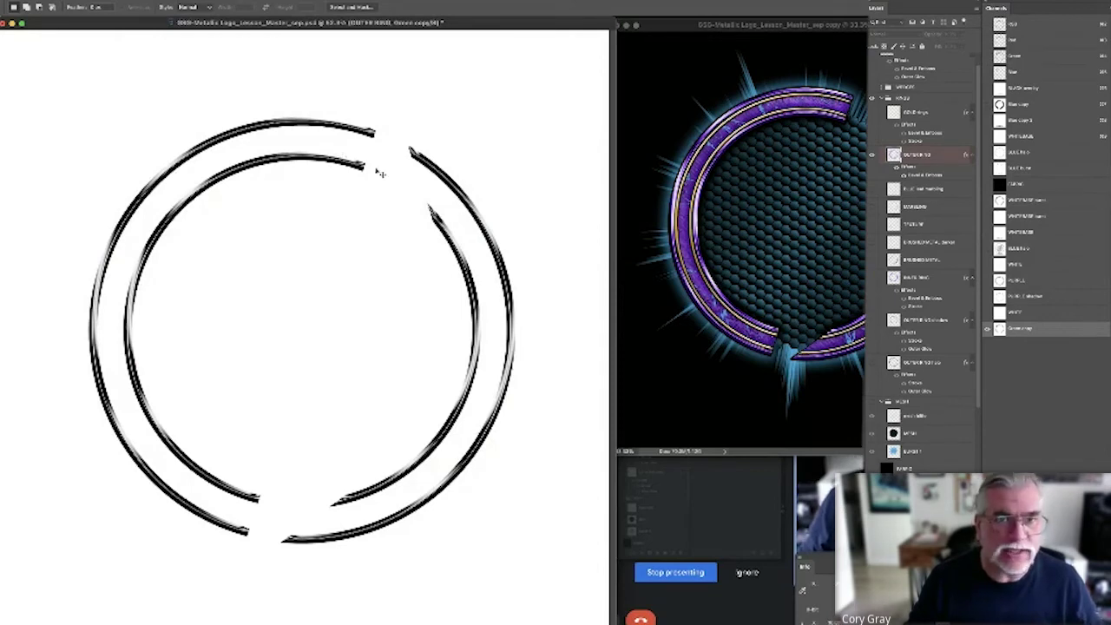
# Invert the Green copy and clear everything outside the OUTER RING layer's selection to white, isolating the ring highlights.
pyautogui.press('super+i')
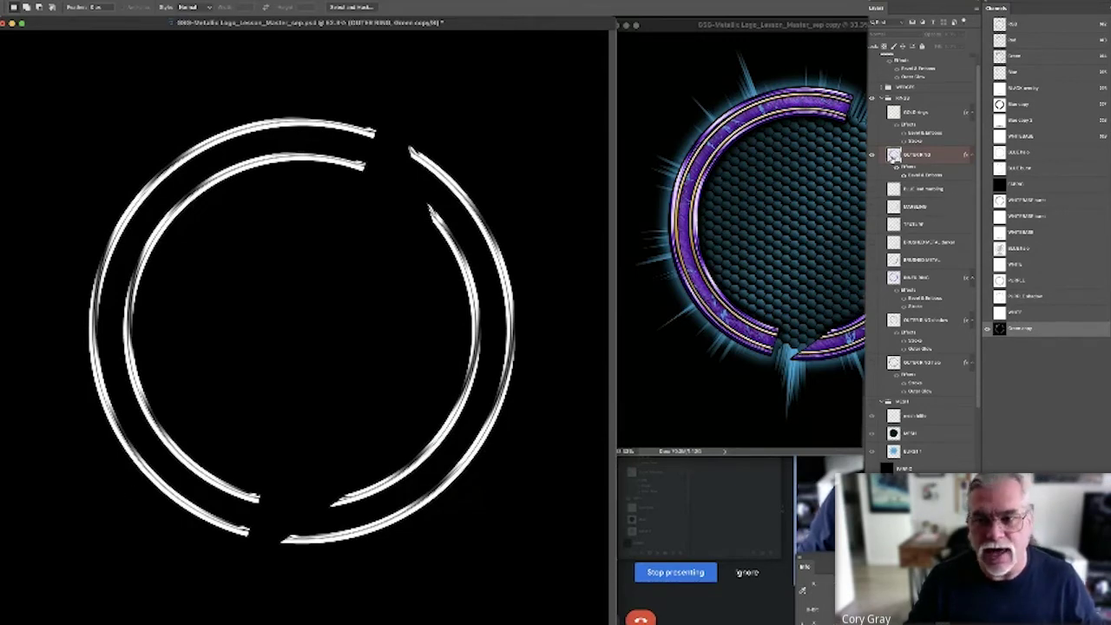
pyautogui.keyDown('super'); pyautogui.click(894, 156); pyautogui.keyUp('super')
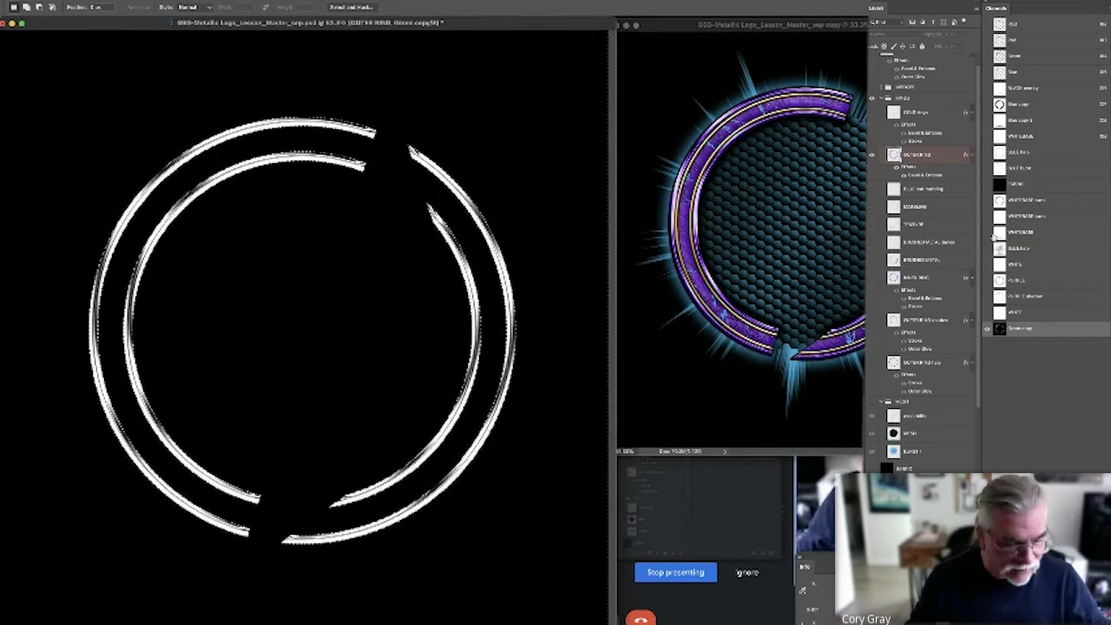
pyautogui.press('super+i')
pyautogui.press('super+d')
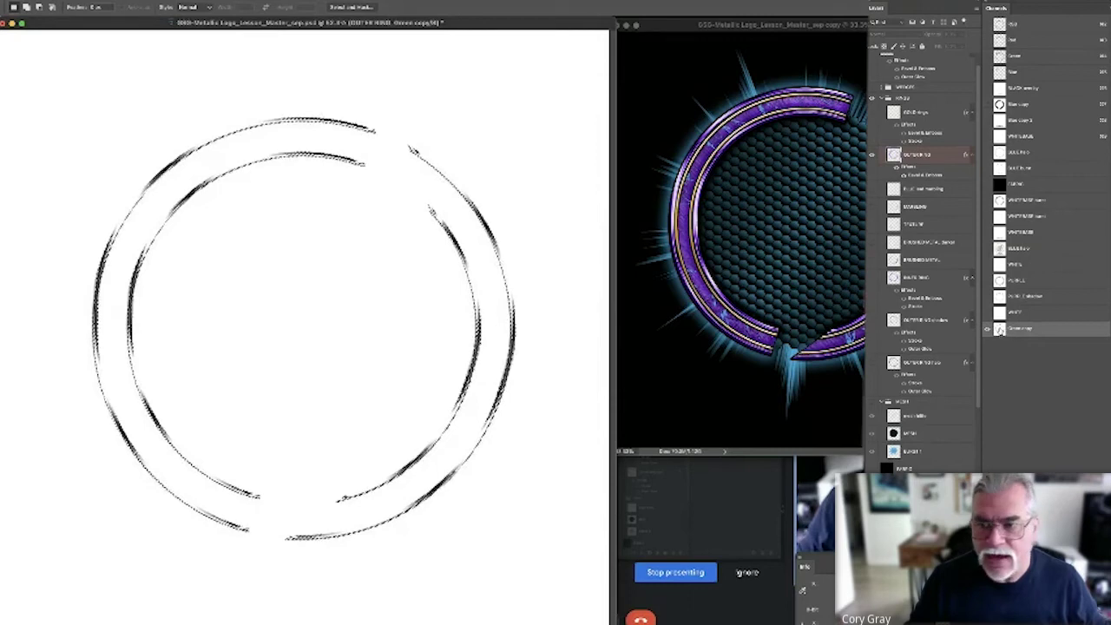
# Fill the selected ring highlights with black in the lowest WHITE channel, deselect, and delete the Green copy.
pyautogui.click(1001, 311)
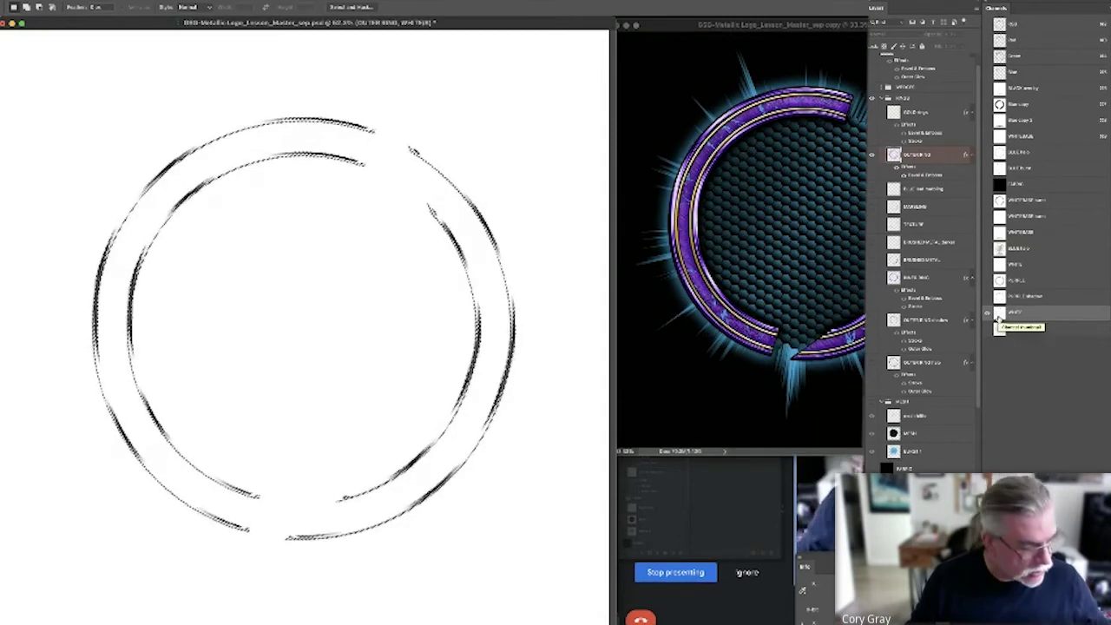
pyautogui.press('super+d')
pyautogui.moveTo(1065, 331); pyautogui.dragTo(1095, 614)
# Preview the outer ring's white base, PURPLE, PURPLE shadow and WHITE highlight channels over FABRIC, checking the ring shading up close.
pyautogui.click(1031, 185)
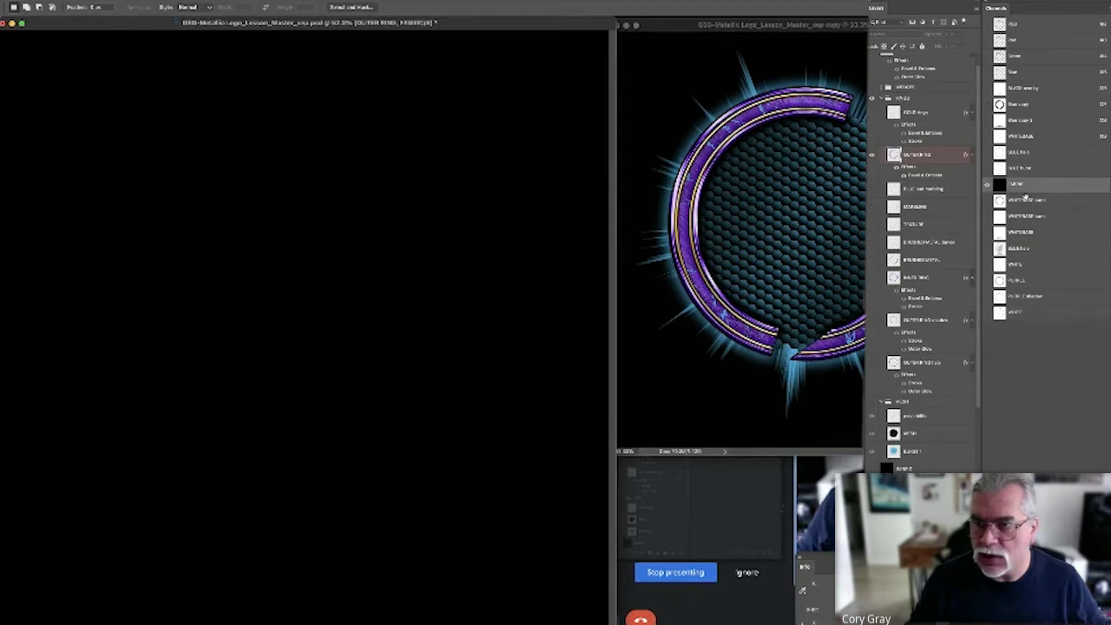
pyautogui.click(986, 200)
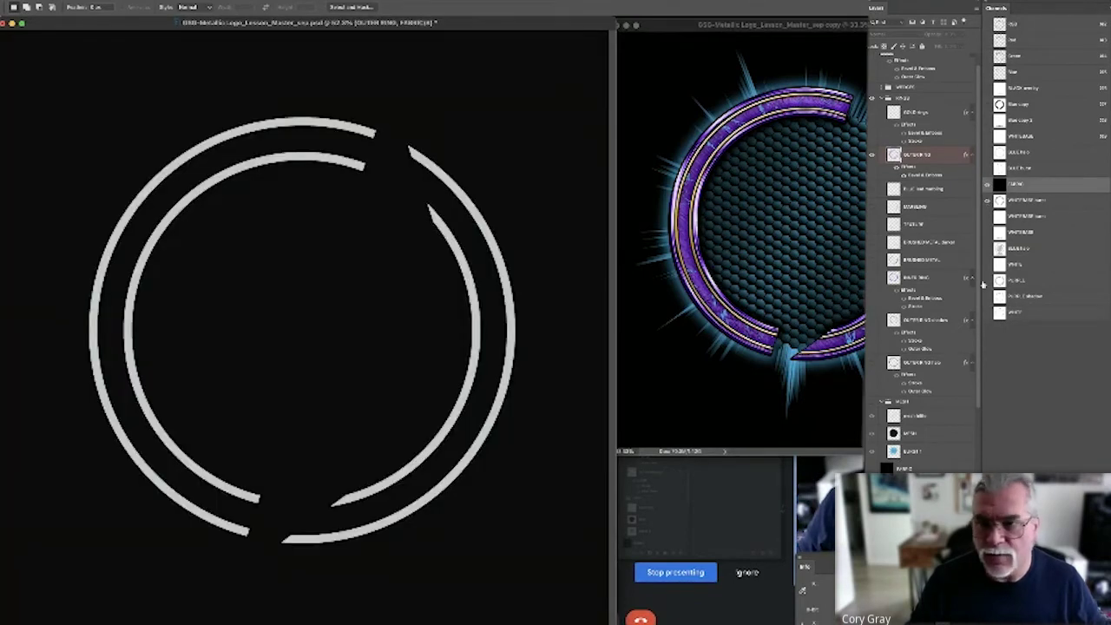
pyautogui.click(985, 280)
pyautogui.scroll(5, 523, 345)
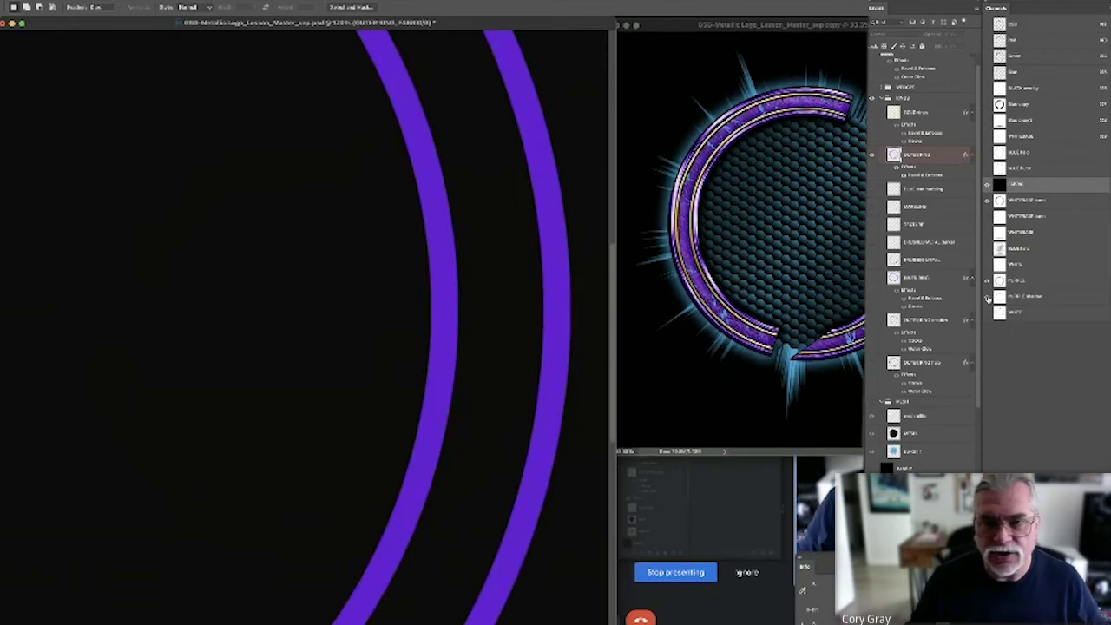
pyautogui.click(988, 297)
pyautogui.click(986, 313)
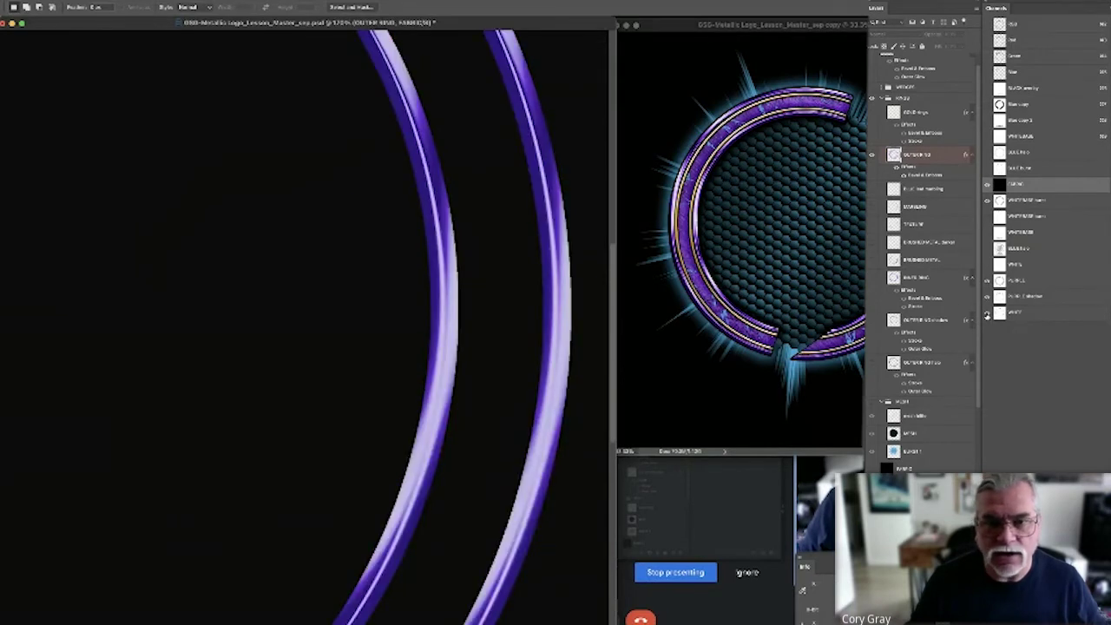
pyautogui.moveTo(461, 404); pyautogui.dragTo(499, 390)
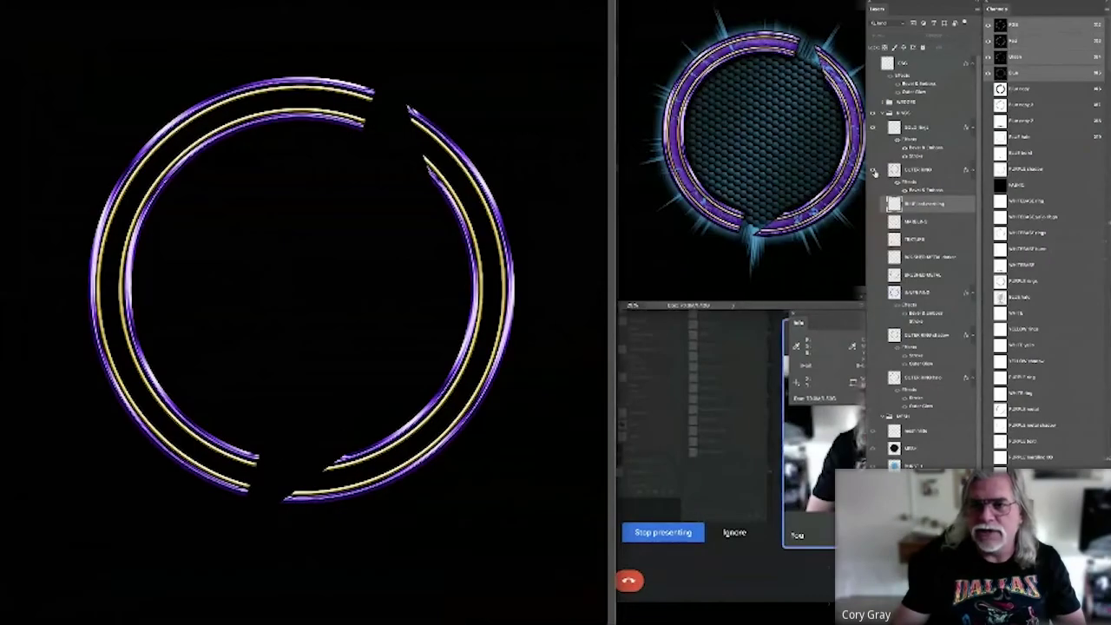
# Hide the OUTER RING layer so only the gold rings remain in the artwork.
pyautogui.click(874, 172)
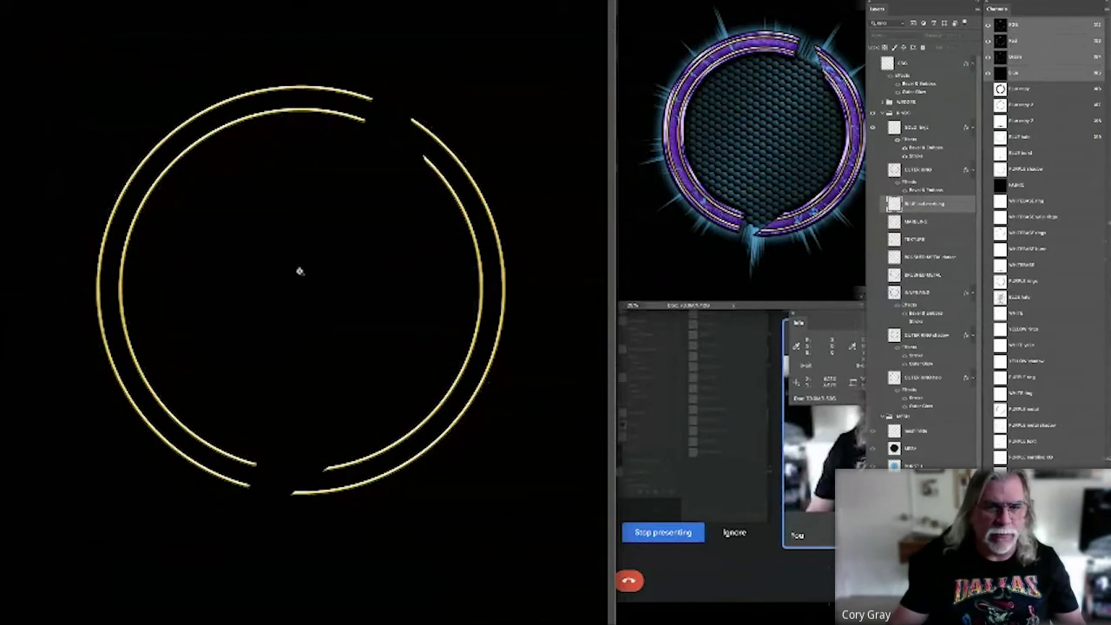
pyautogui.scroll(5, 299, 272)
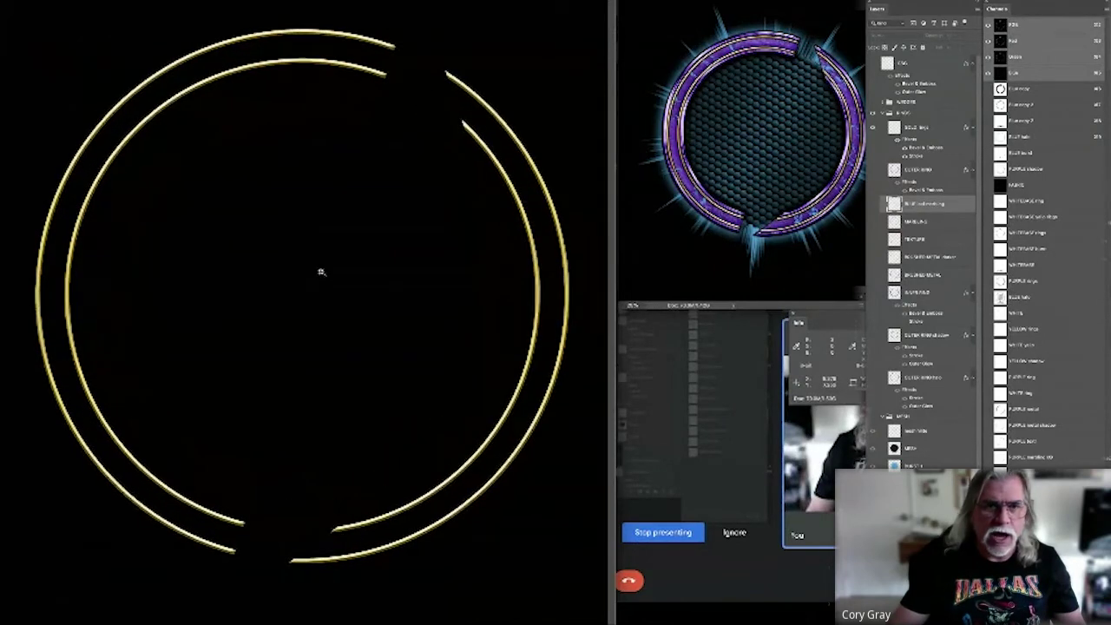
pyautogui.moveTo(321, 271); pyautogui.dragTo(315, 281)
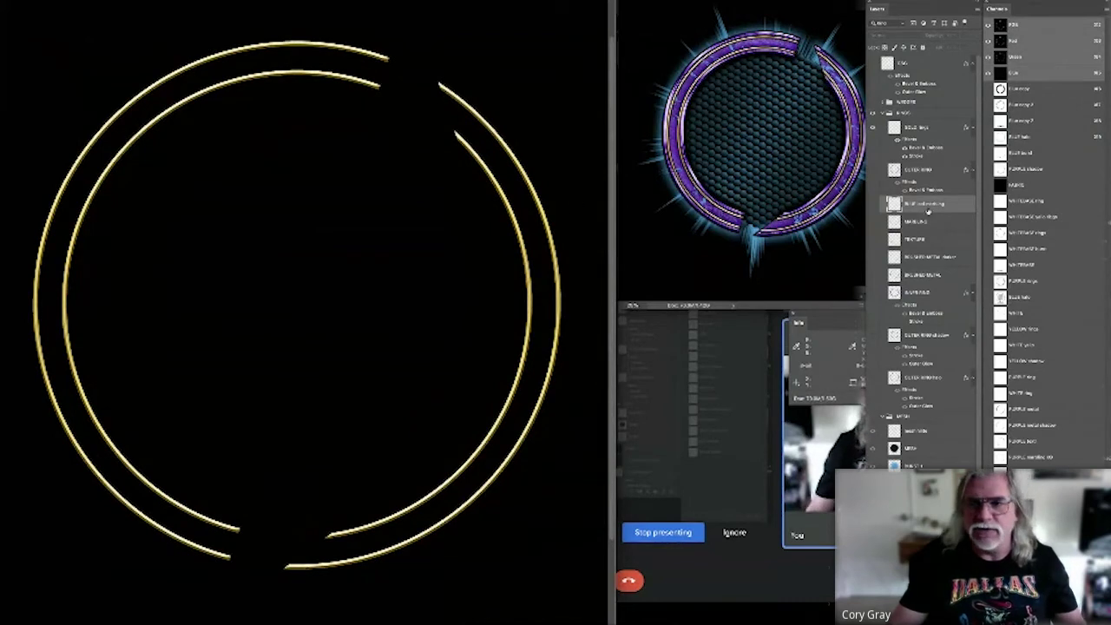
# Load the GOLD rings layer as a selection and fill it with black in the YELLOW rings channel.
pyautogui.click(911, 127)
pyautogui.keyDown('ctrl'); pyautogui.click(894, 128); pyautogui.keyUp('ctrl')
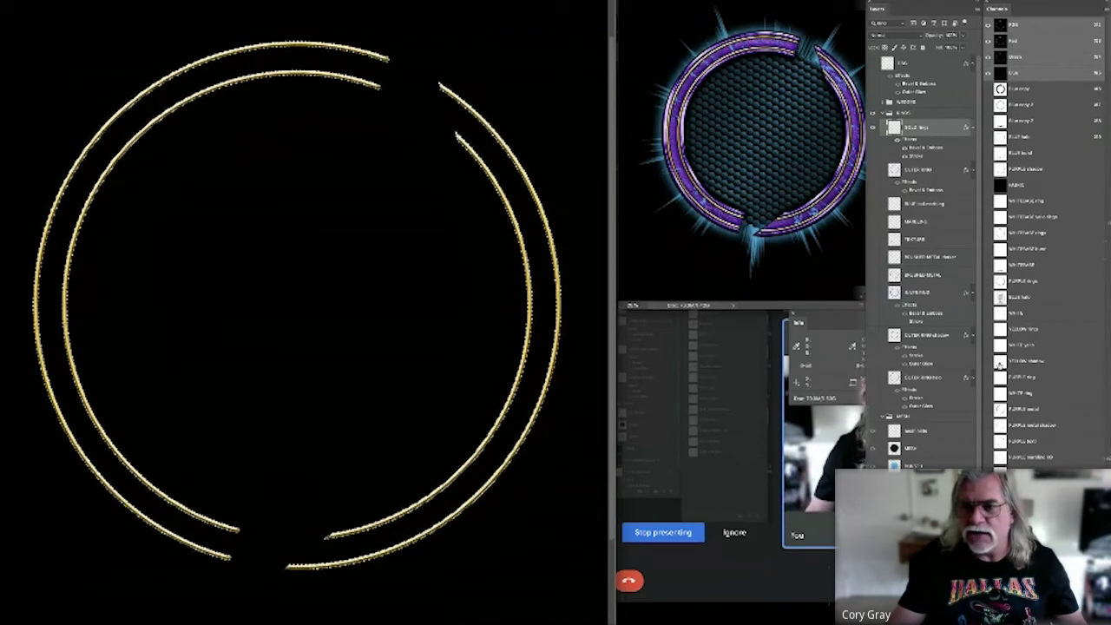
pyautogui.click(1020, 329)
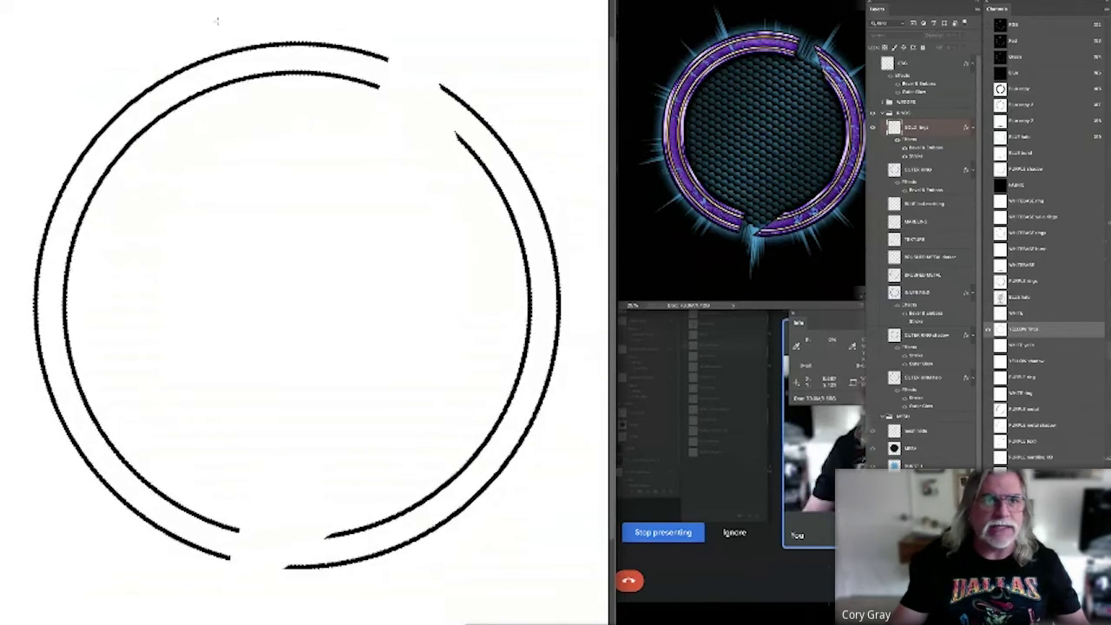
# Contract the gold rings selection and fill it with black in the white base channel for these rings.
pyautogui.click(143, 2)
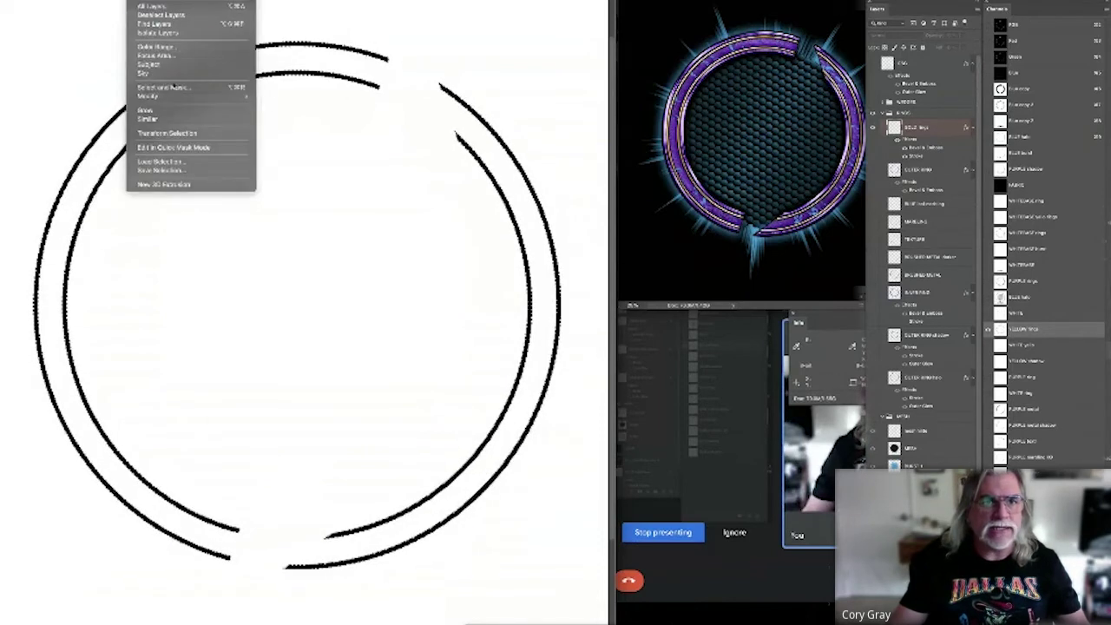
pyautogui.click(286, 125)
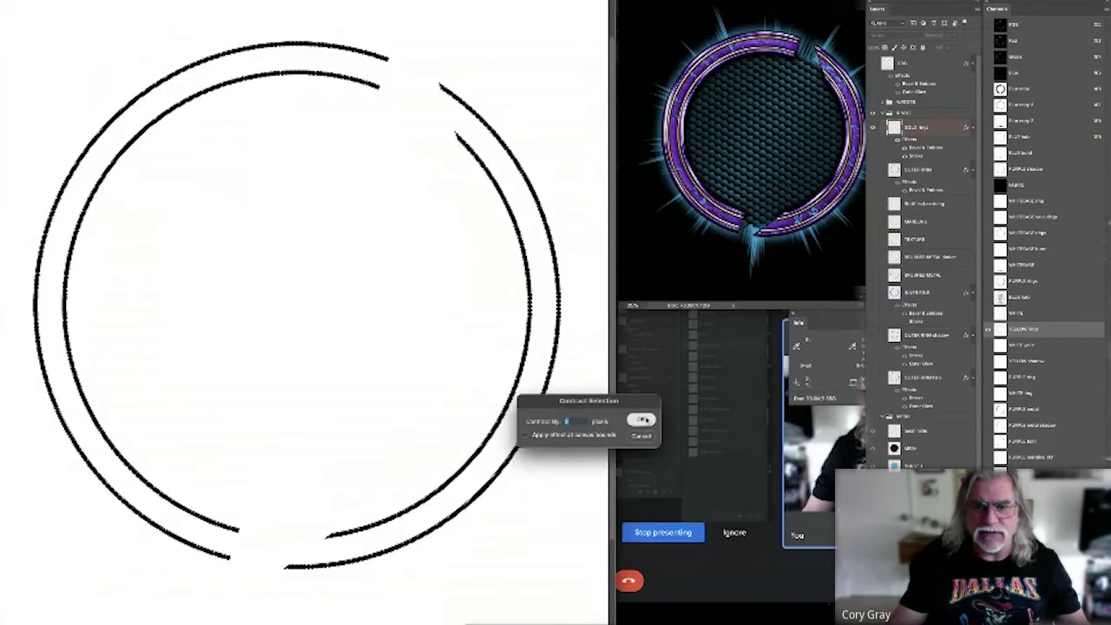
pyautogui.click(644, 420)
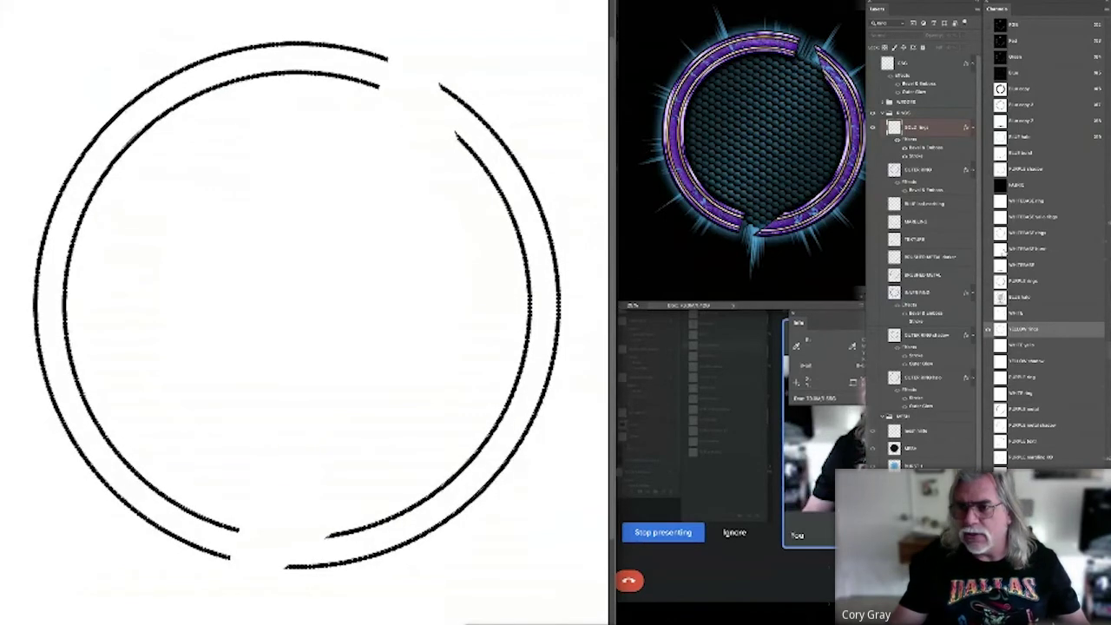
pyautogui.click(1001, 217)
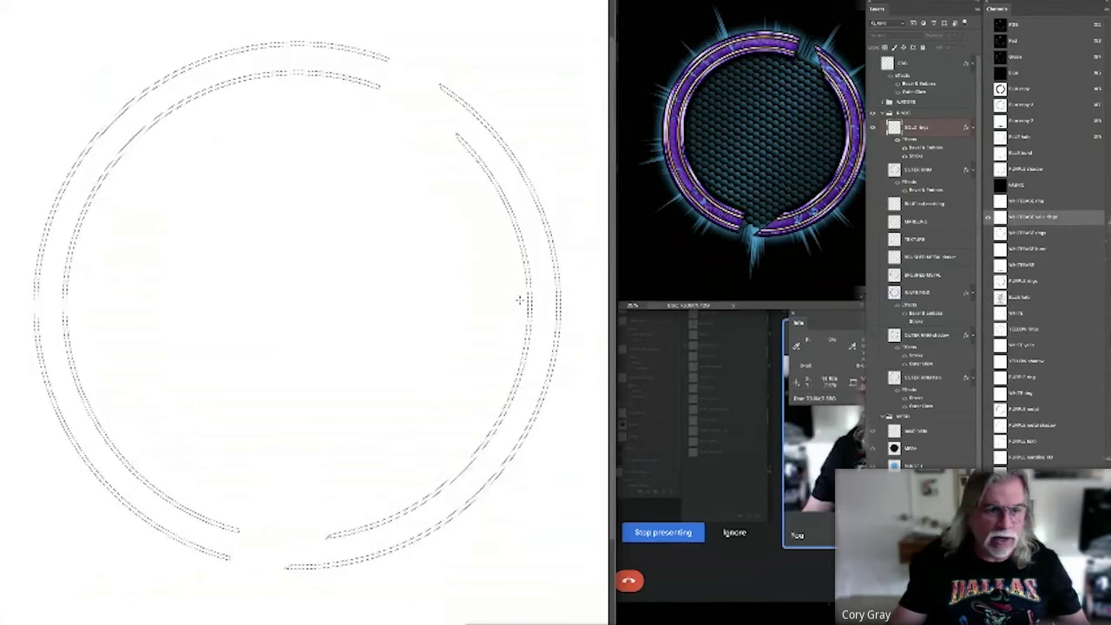
pyautogui.hotkey('alt', 'BackSpace')
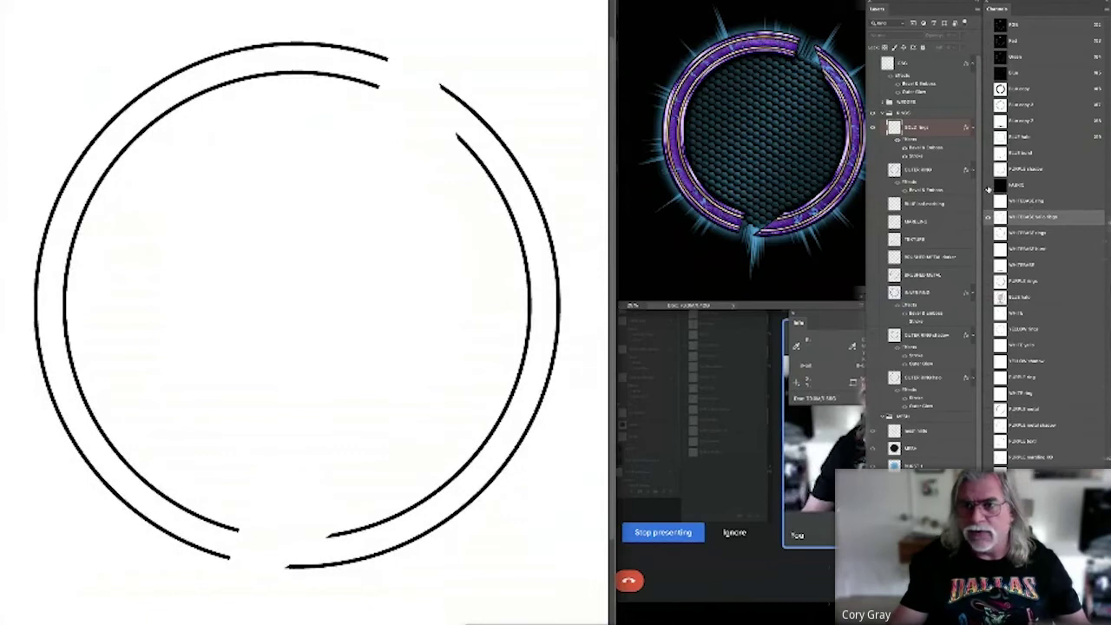
# Preview YELLOW rings with its white base over FABRIC and inspect the contracted base's edges up close.
pyautogui.hotkey('ctrl', 'i')
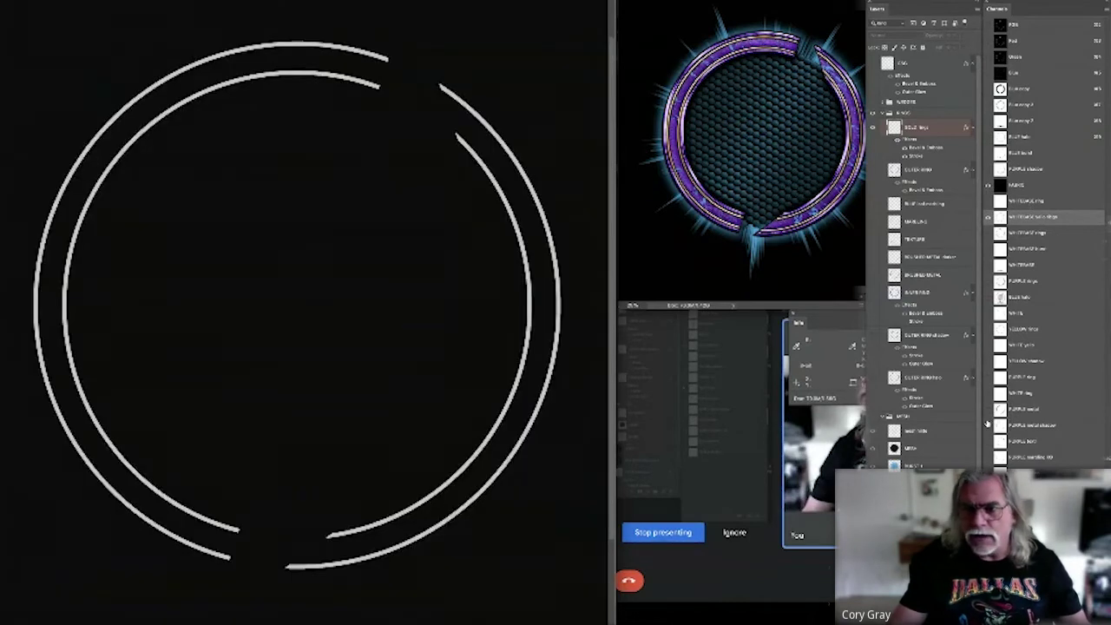
pyautogui.click(989, 332)
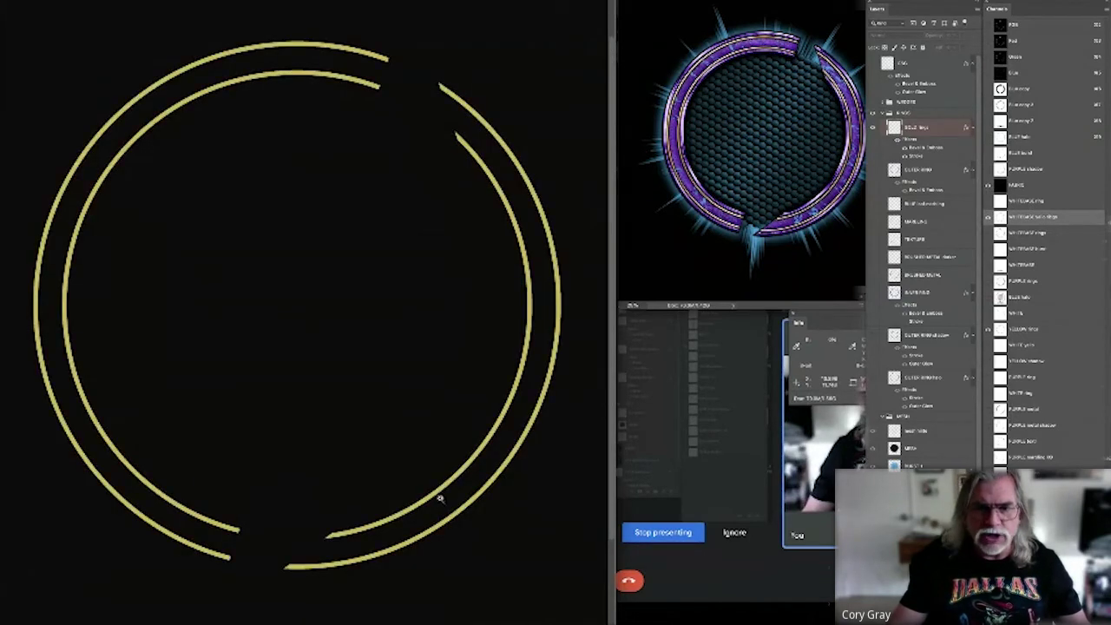
pyautogui.moveTo(440, 498); pyautogui.dragTo(541, 495)
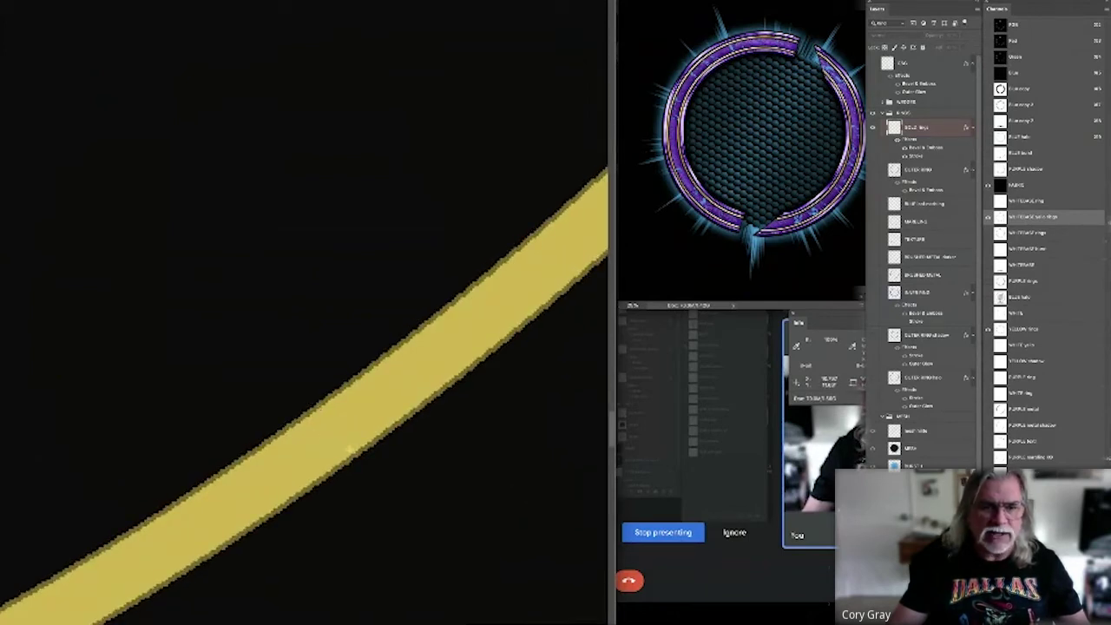
pyautogui.press('super+0')
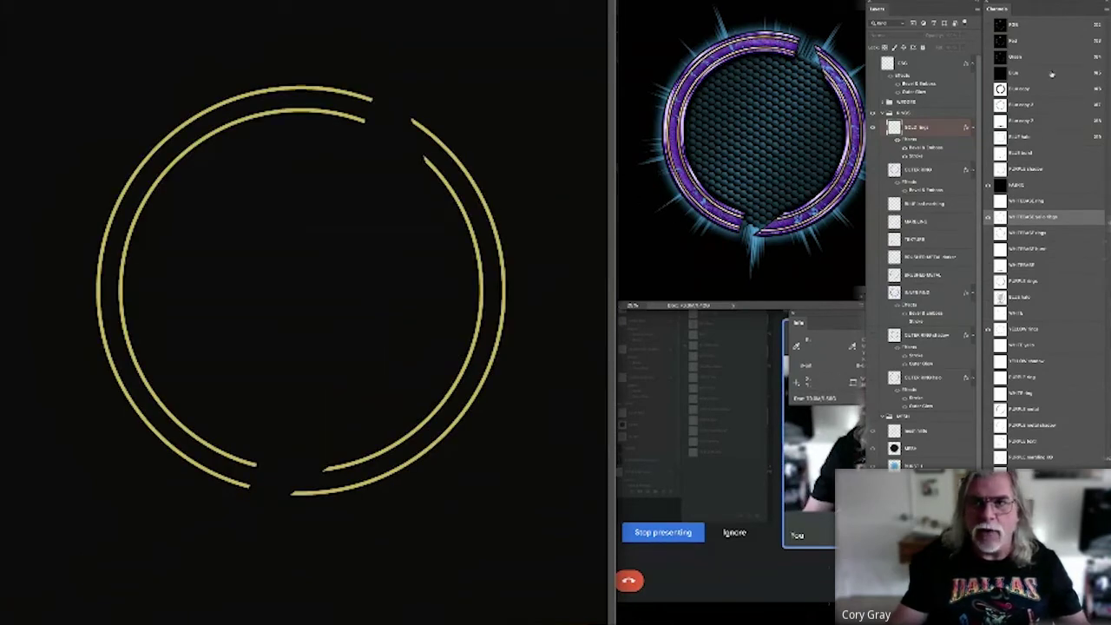
# Return to the RGB composite and turn off the Stroke effect on the GOLD rings layer.
pyautogui.click(1027, 30)
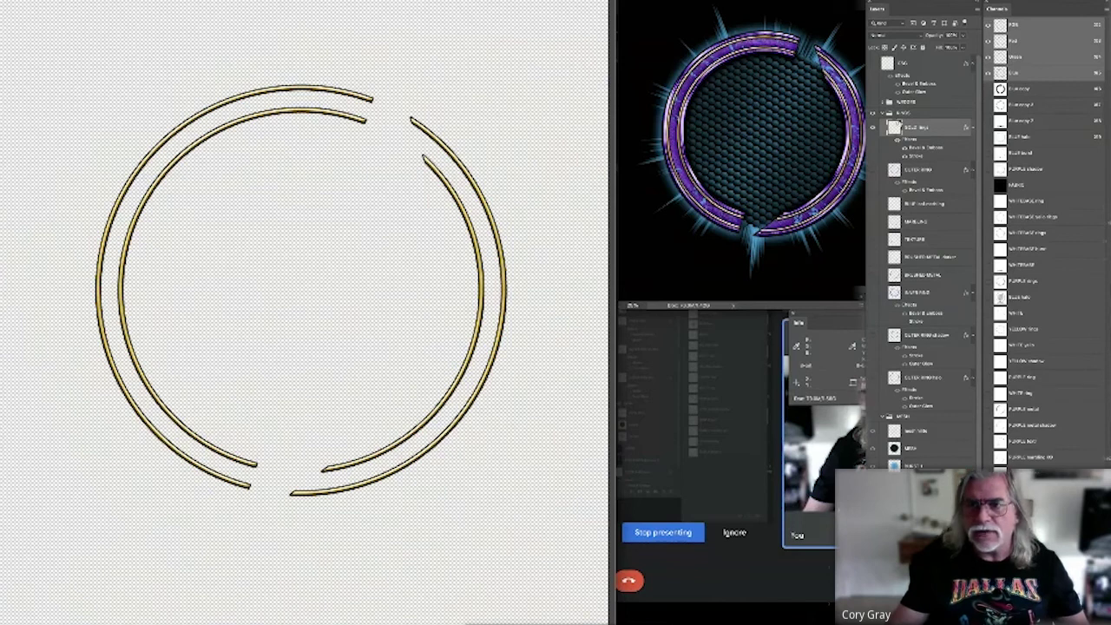
pyautogui.click(904, 156)
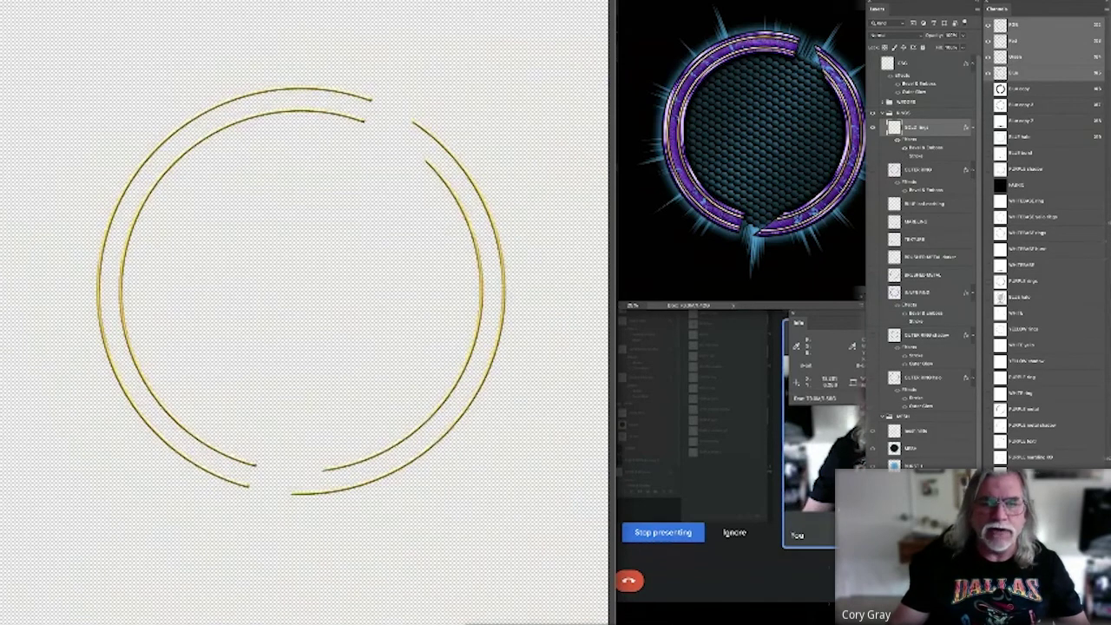
pyautogui.scroll(5, 477, 348)
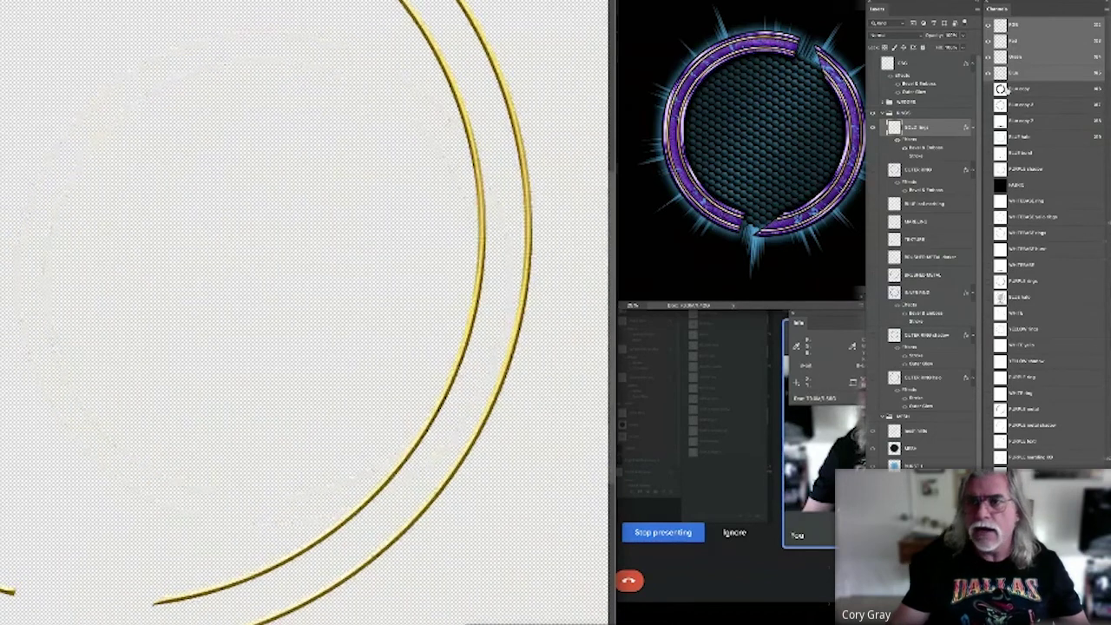
# Compare the Blue and Green channels of the gold rings for their shading detail.
pyautogui.click(1002, 75)
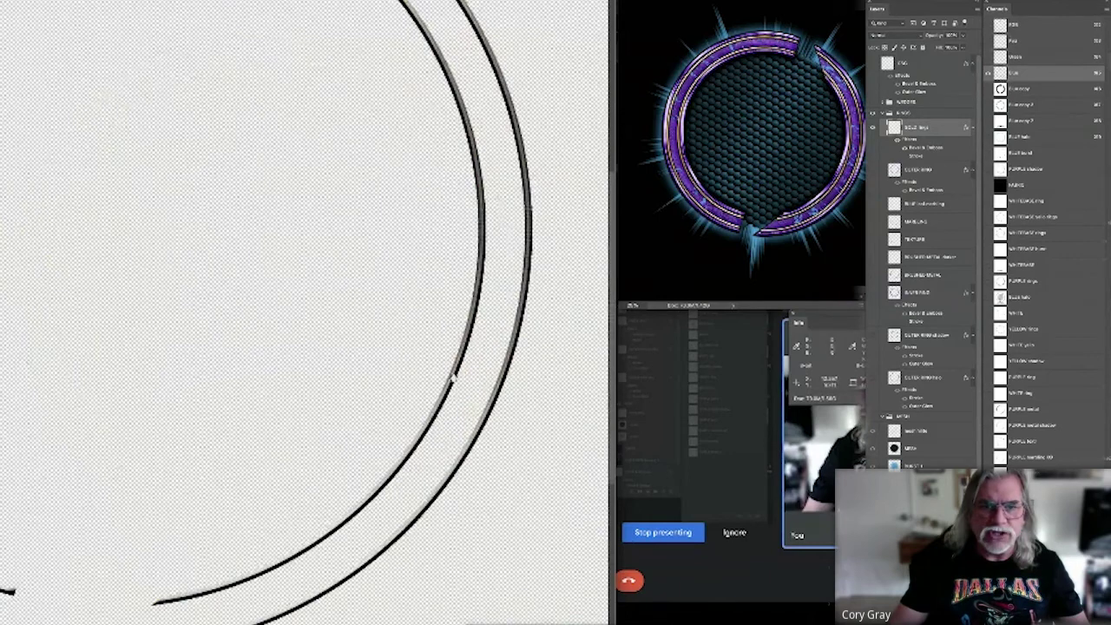
pyautogui.moveTo(454, 375); pyautogui.dragTo(508, 425)
pyautogui.scroll(-3, 496, 410)
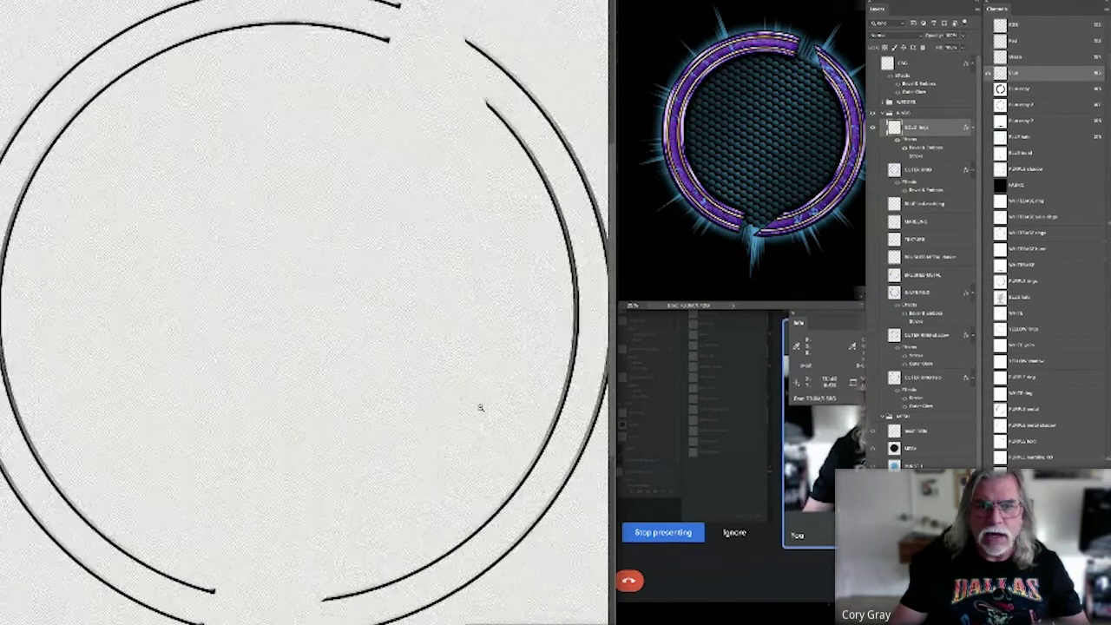
pyautogui.click(1007, 57)
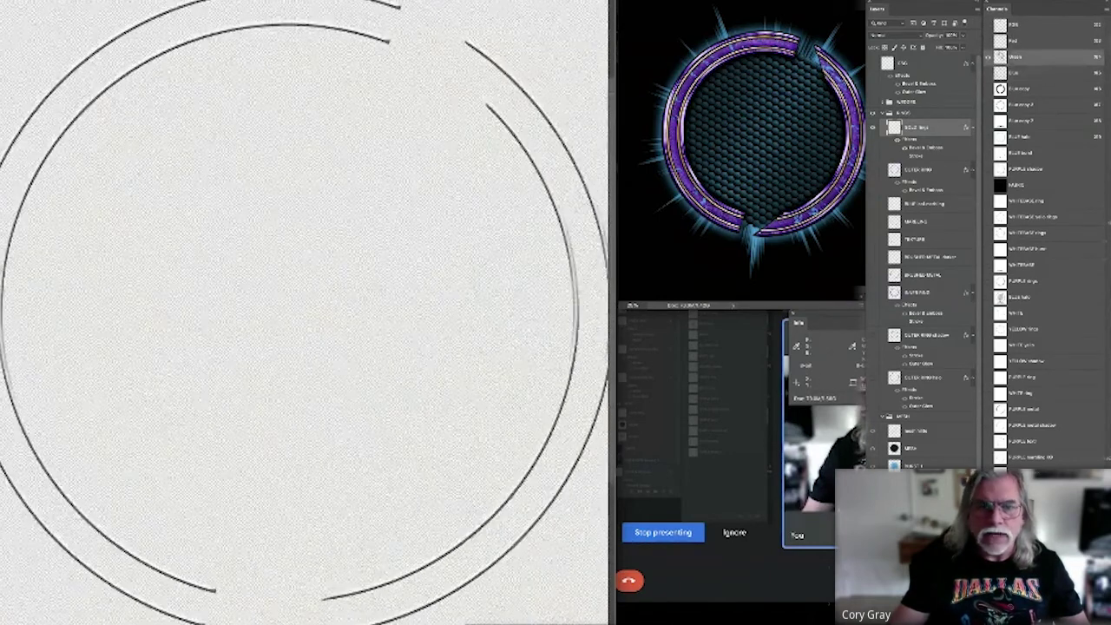
pyautogui.moveTo(328, 280); pyautogui.dragTo(326, 285)
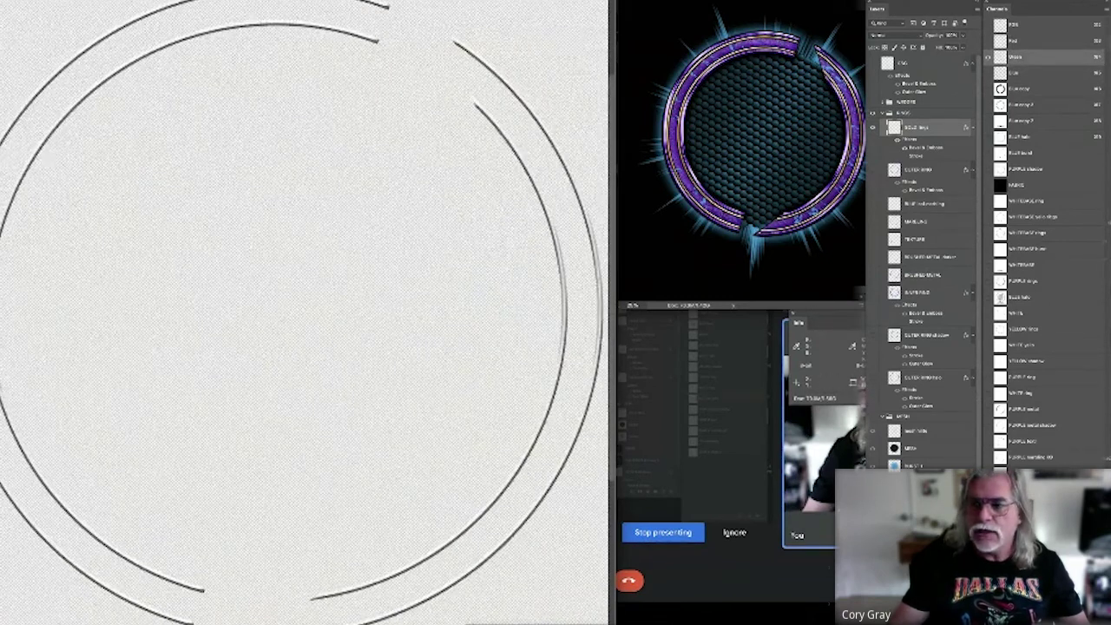
# Make a working copy of the Green channel and clear the gold rings' light grey tones with the Levels white-point sampler.
pyautogui.click(920, 127)
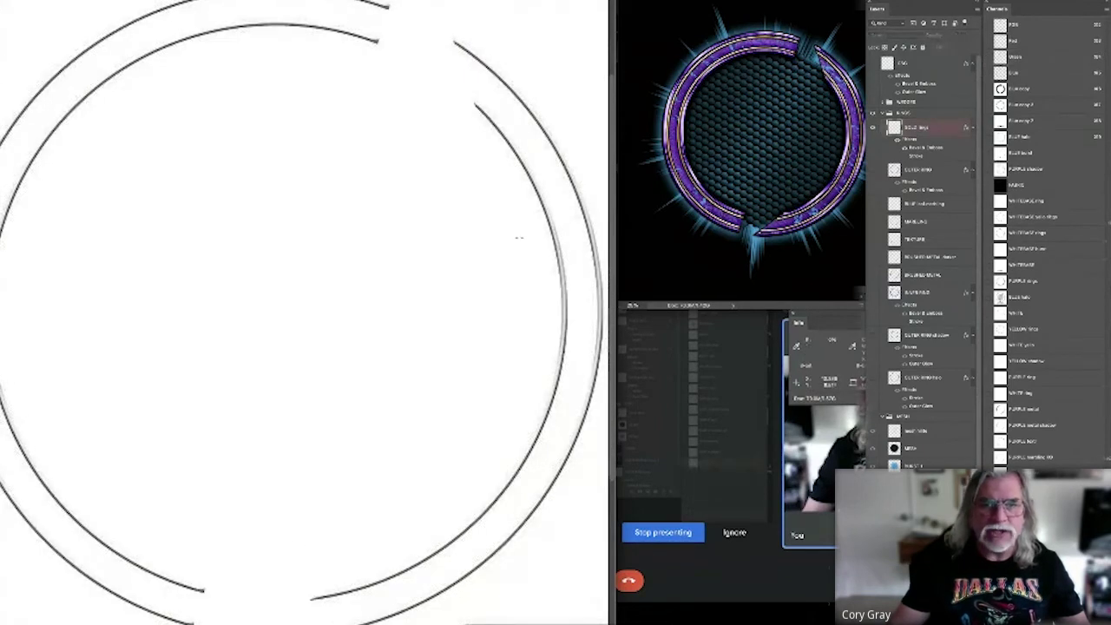
pyautogui.moveTo(523, 153); pyautogui.dragTo(454, 215)
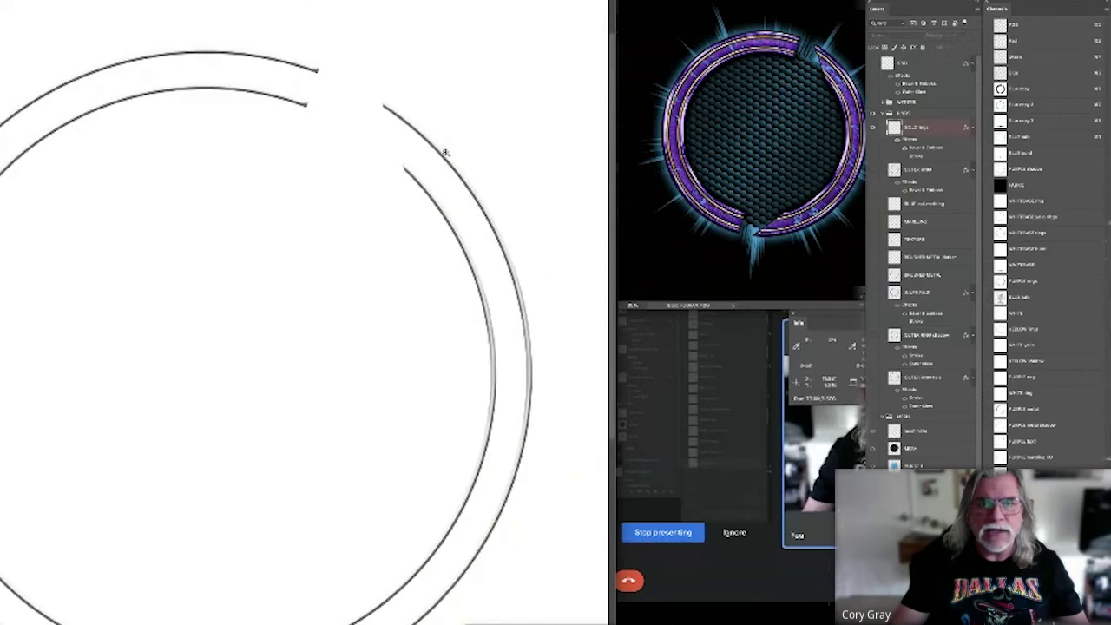
pyautogui.moveTo(446, 153); pyautogui.dragTo(509, 154)
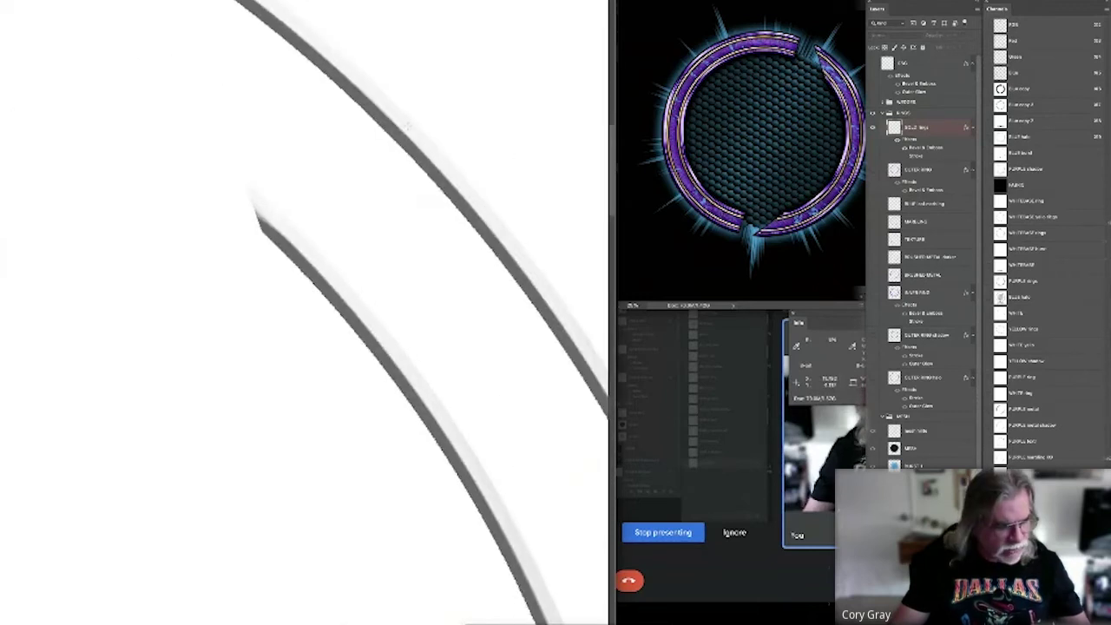
pyautogui.hotkey('ctrl', 'l')
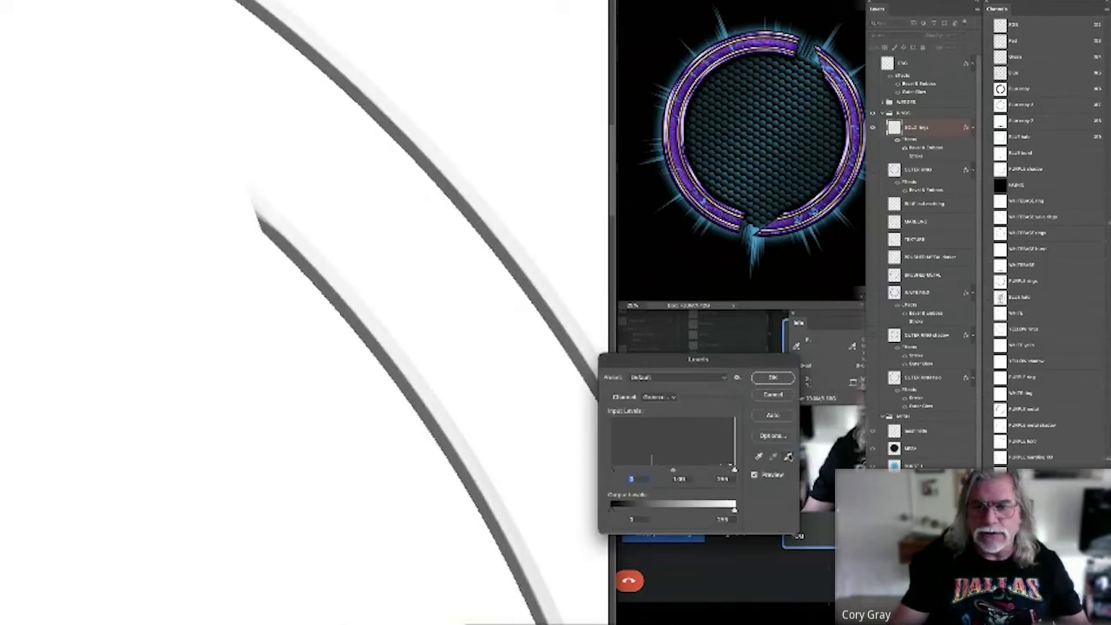
pyautogui.click(788, 455)
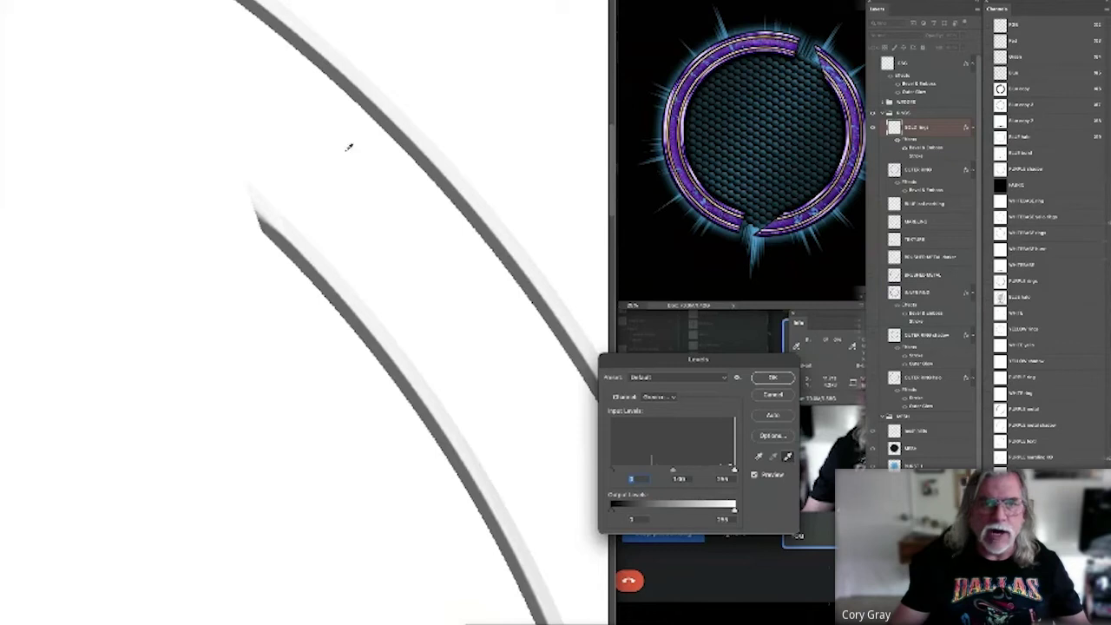
pyautogui.click(337, 57)
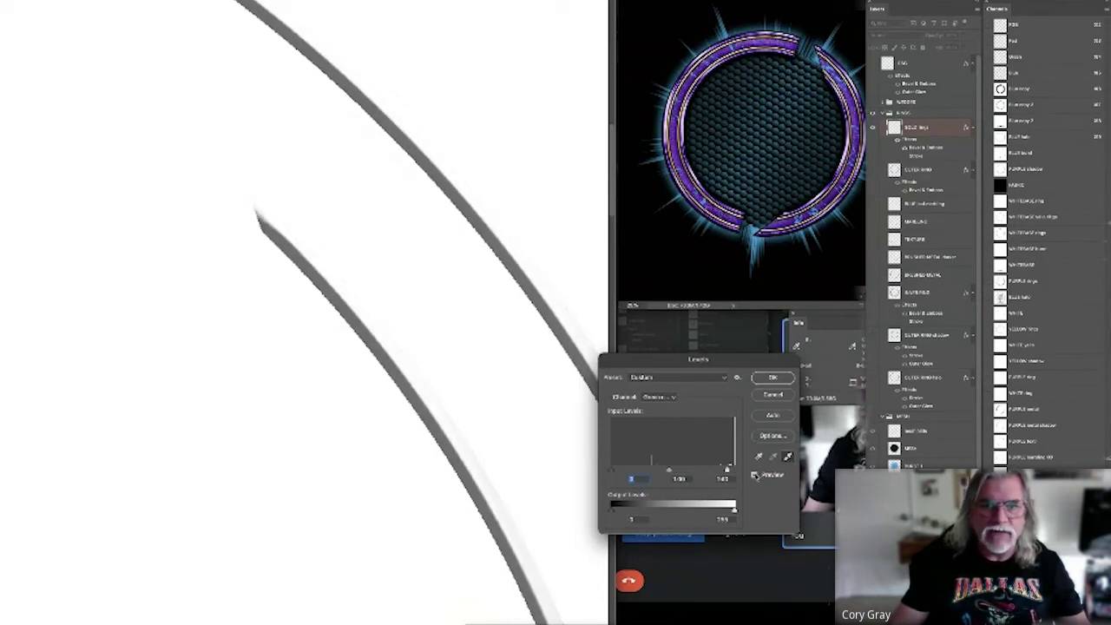
pyautogui.click(773, 379)
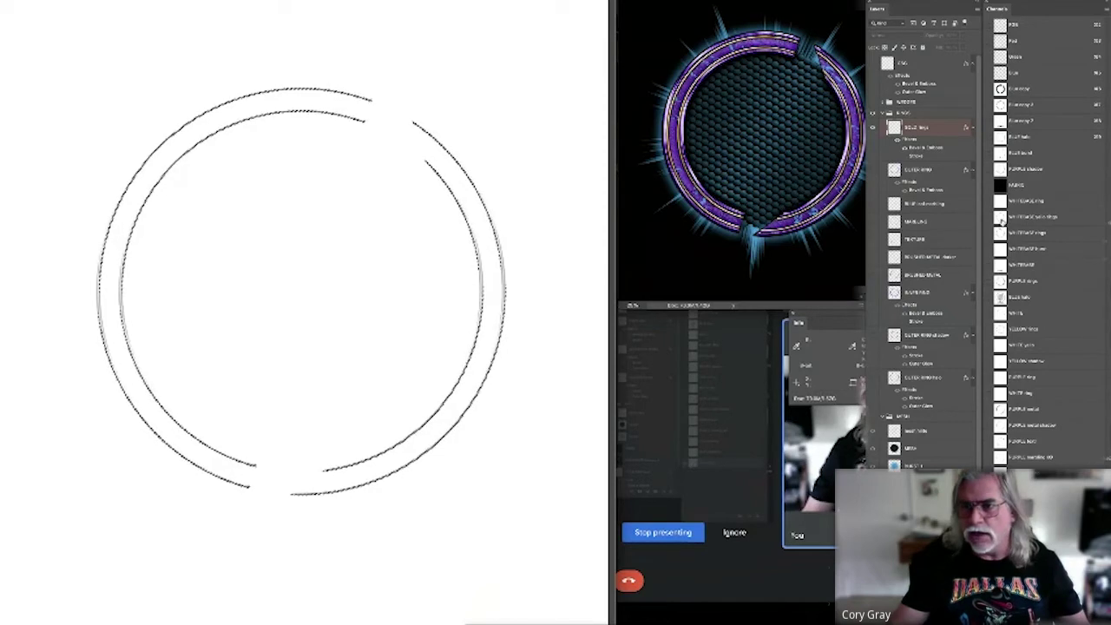
# Clear the shadow selection from the gold rings' white base channel down to white, then deselect.
pyautogui.click(1002, 222)
pyautogui.moveTo(362, 469); pyautogui.dragTo(422, 472)
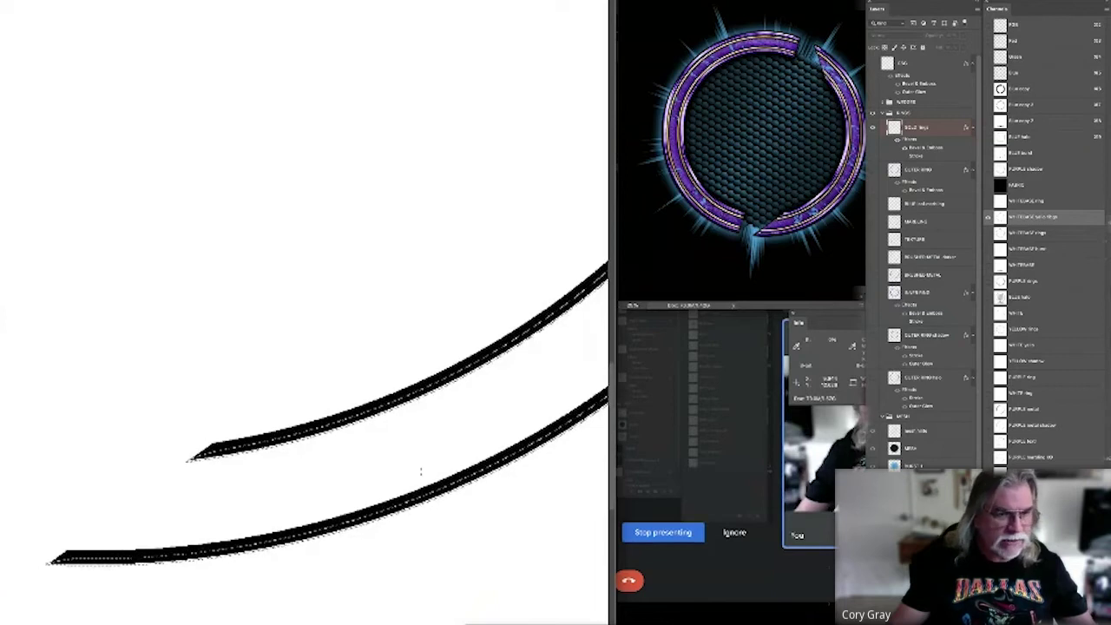
pyautogui.hotkey('alt', 'BackSpace')
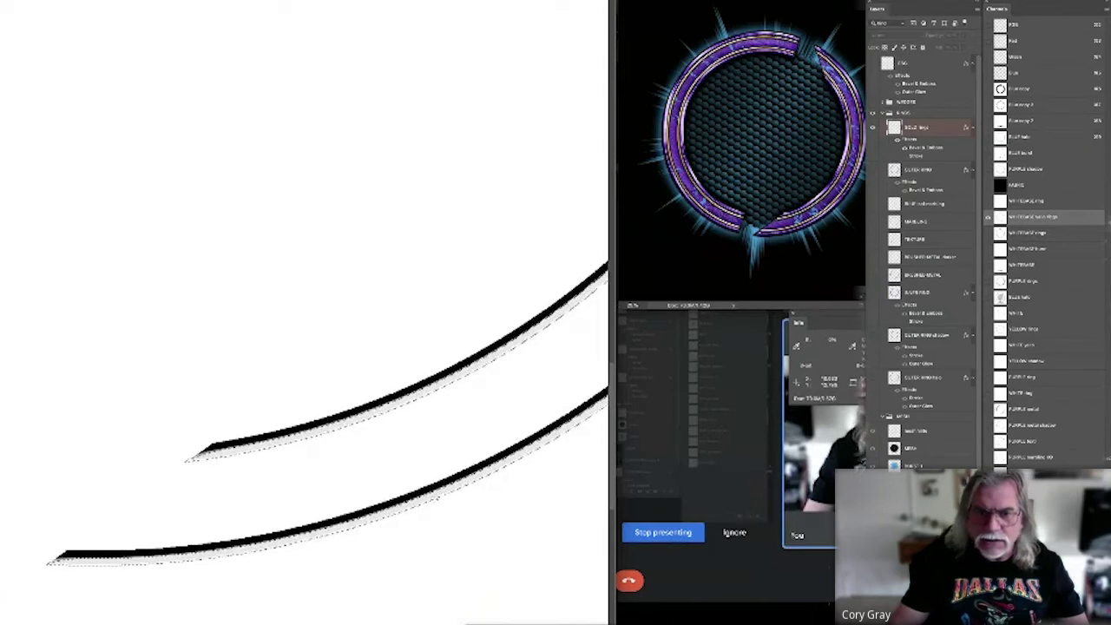
pyautogui.press('Delete')
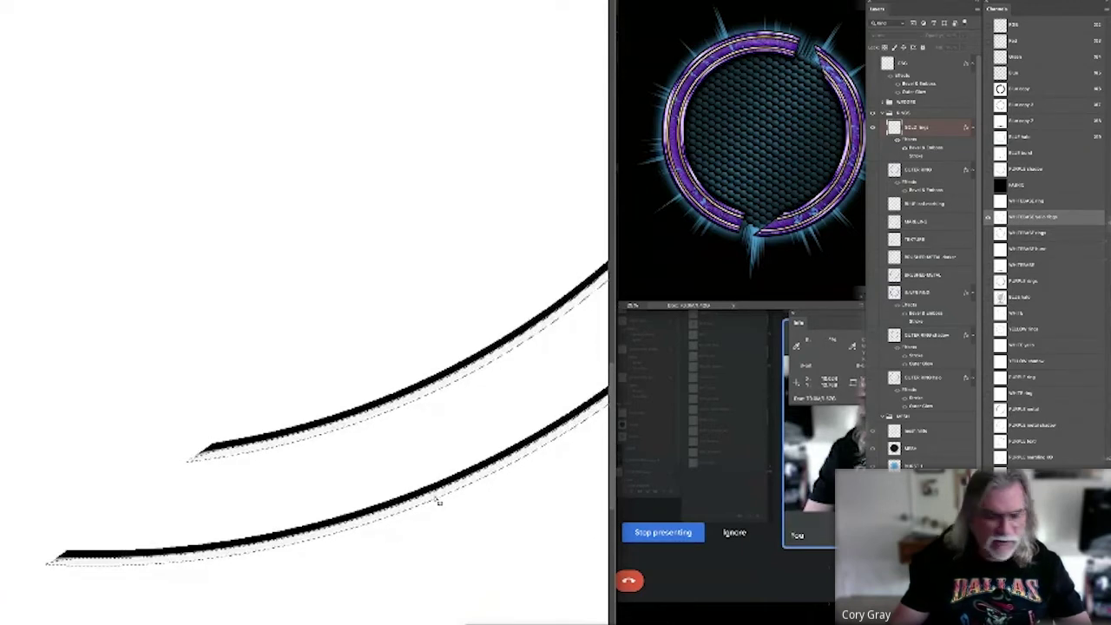
pyautogui.hotkey('ctrl', 'd')
pyautogui.hotkey('ctrl', '0')
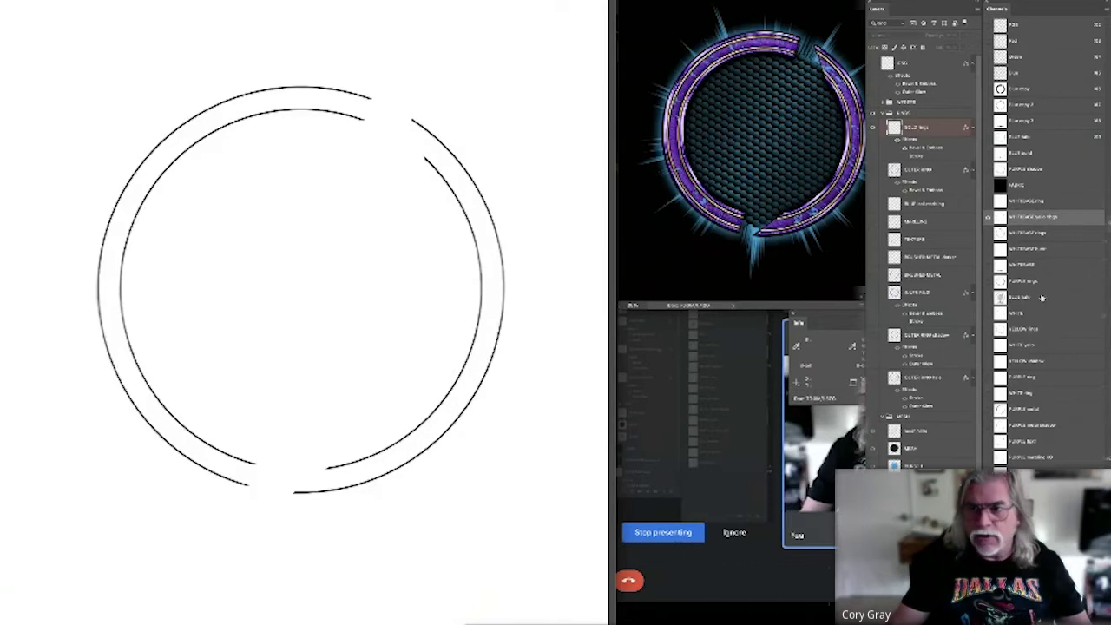
# Preview YELLOW rings with the trimmed white base over FABRIC and inspect the shading up close.
pyautogui.click(989, 186)
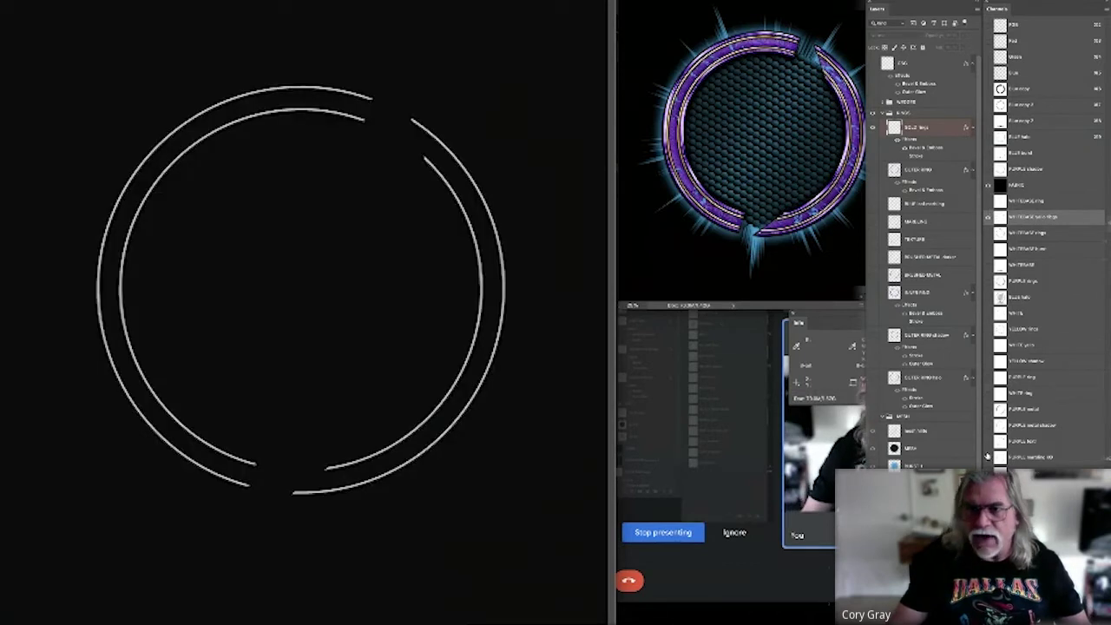
pyautogui.click(990, 332)
pyautogui.scroll(5, 486, 463)
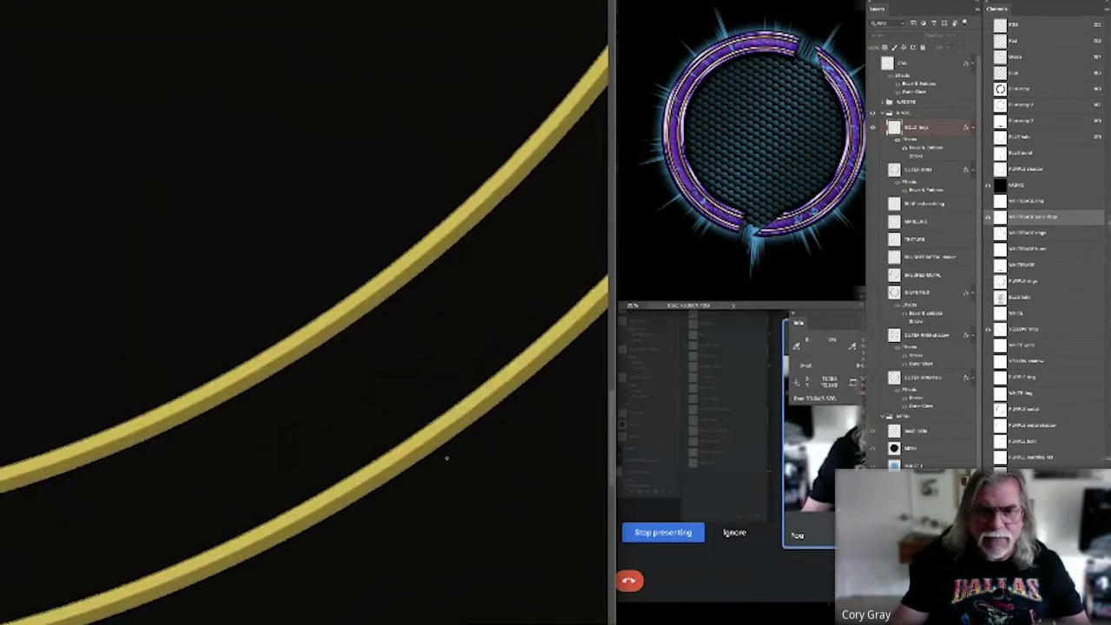
pyautogui.scroll(-3, 446, 449)
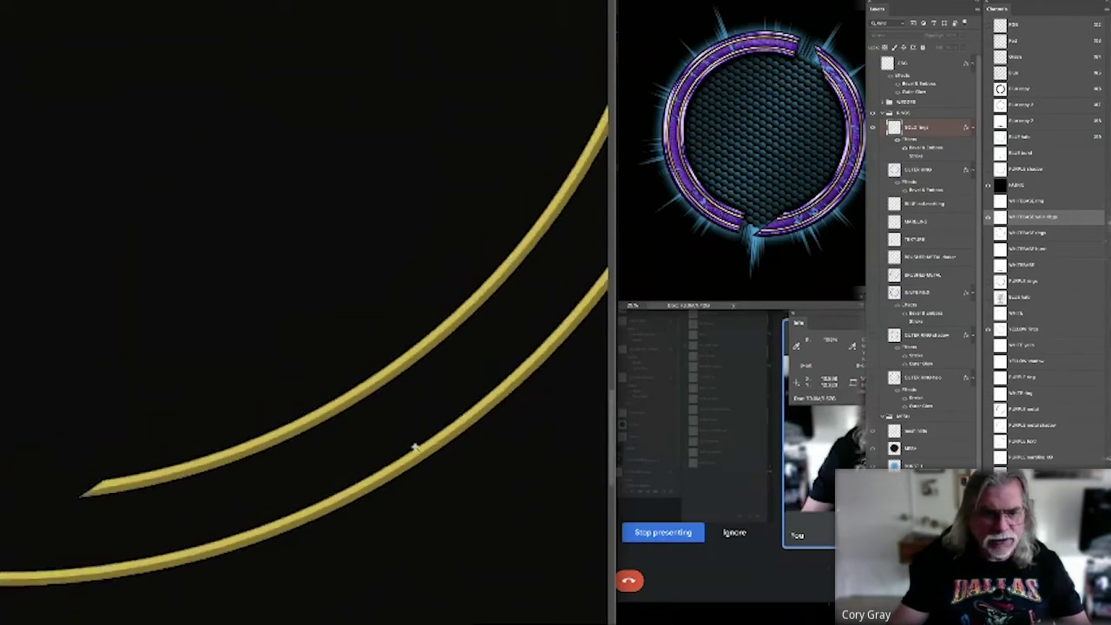
pyautogui.scroll(-3, 585, 405)
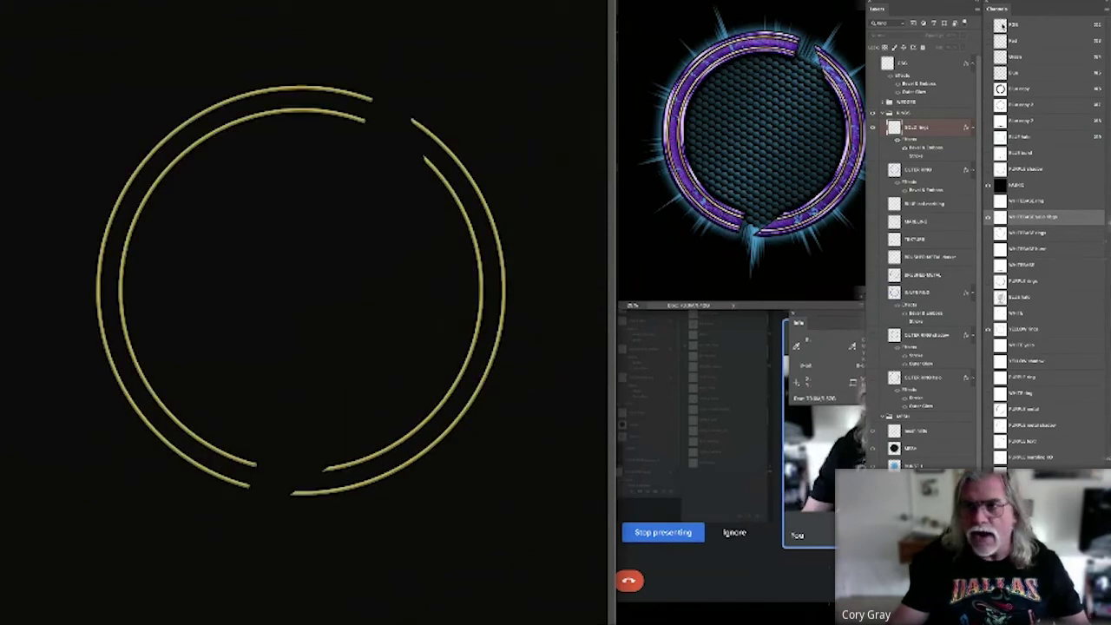
# Return to the RGB composite, show the black background layer and inspect the gold rings' highlights against it.
pyautogui.click(1005, 26)
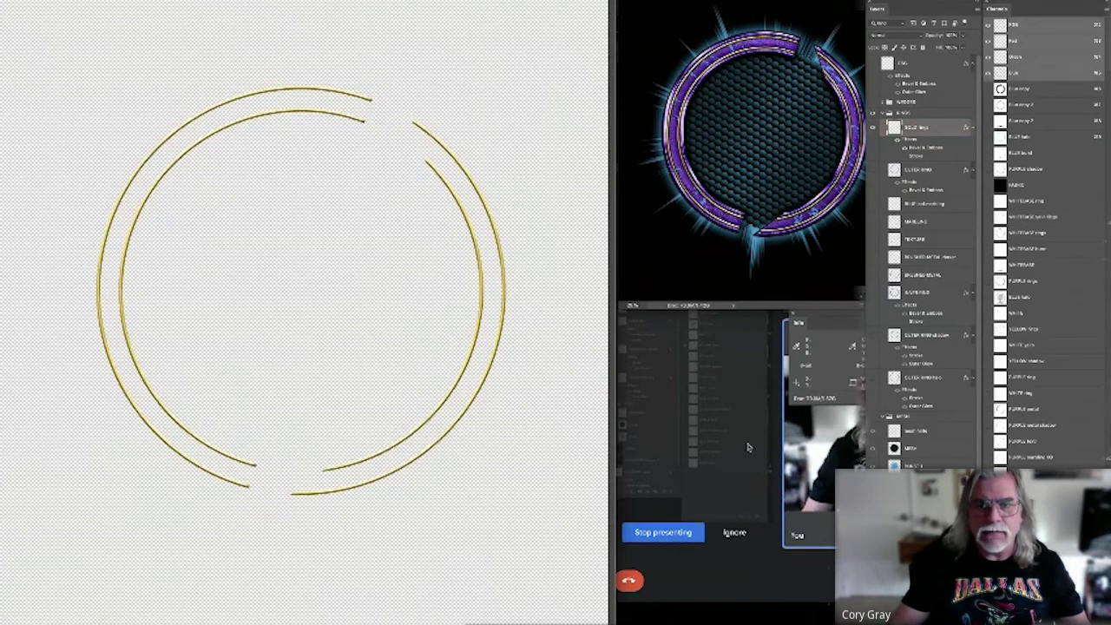
pyautogui.click(873, 486)
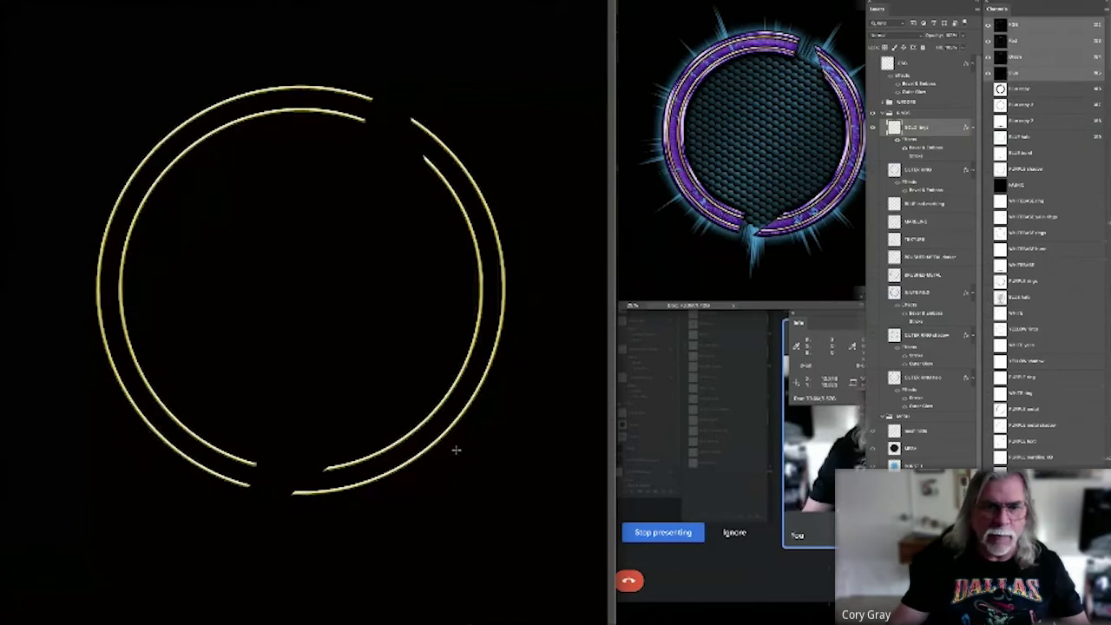
pyautogui.moveTo(222, 447); pyautogui.dragTo(277, 451)
pyautogui.scroll(-5, 276, 451)
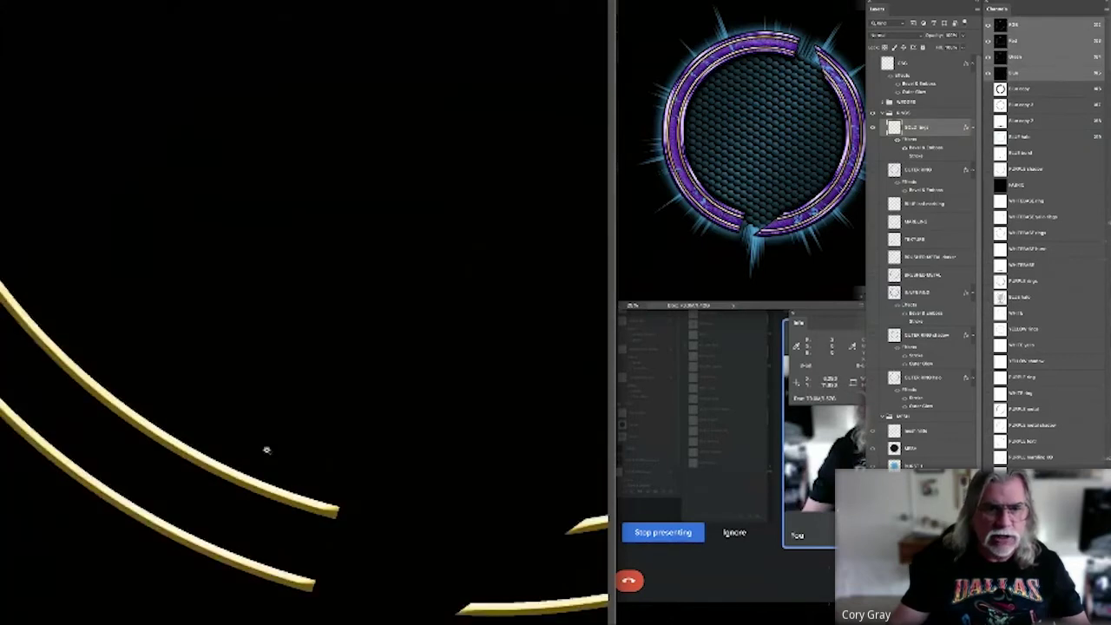
pyautogui.moveTo(317, 352); pyautogui.dragTo(294, 414)
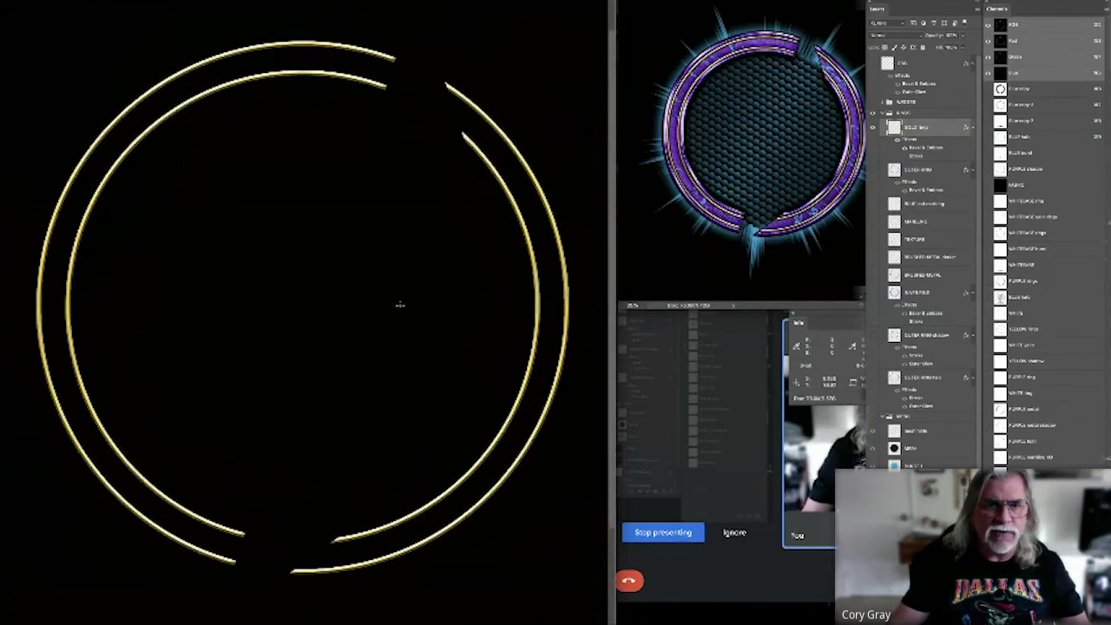
# Compare the Blue, Green and Red channels of the gold rings against black for their highlight detail.
pyautogui.click(1002, 75)
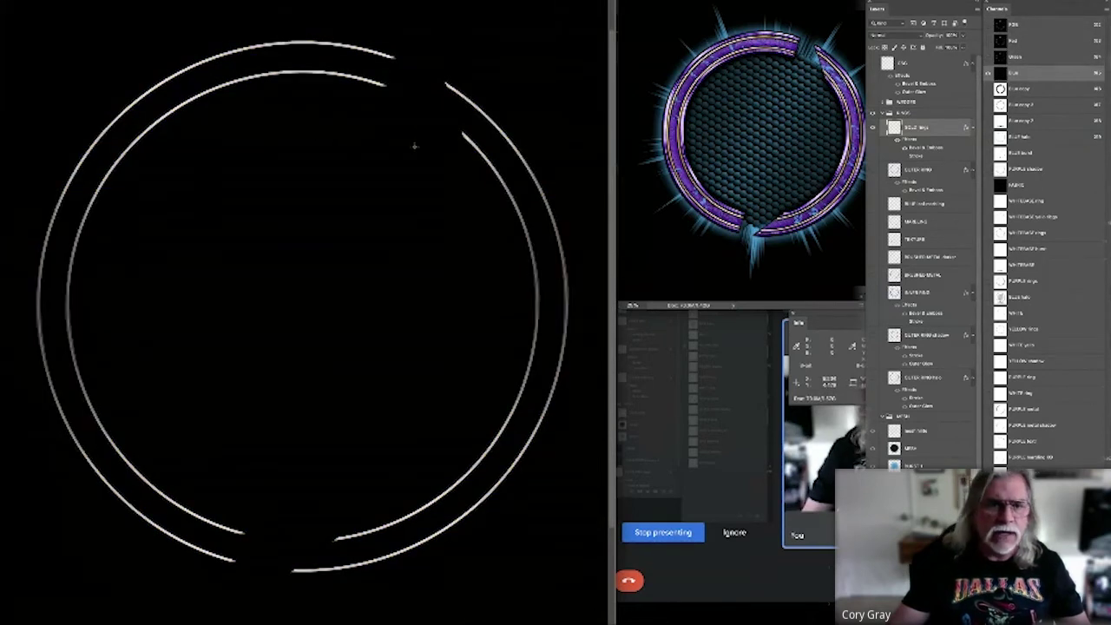
pyautogui.click(1003, 56)
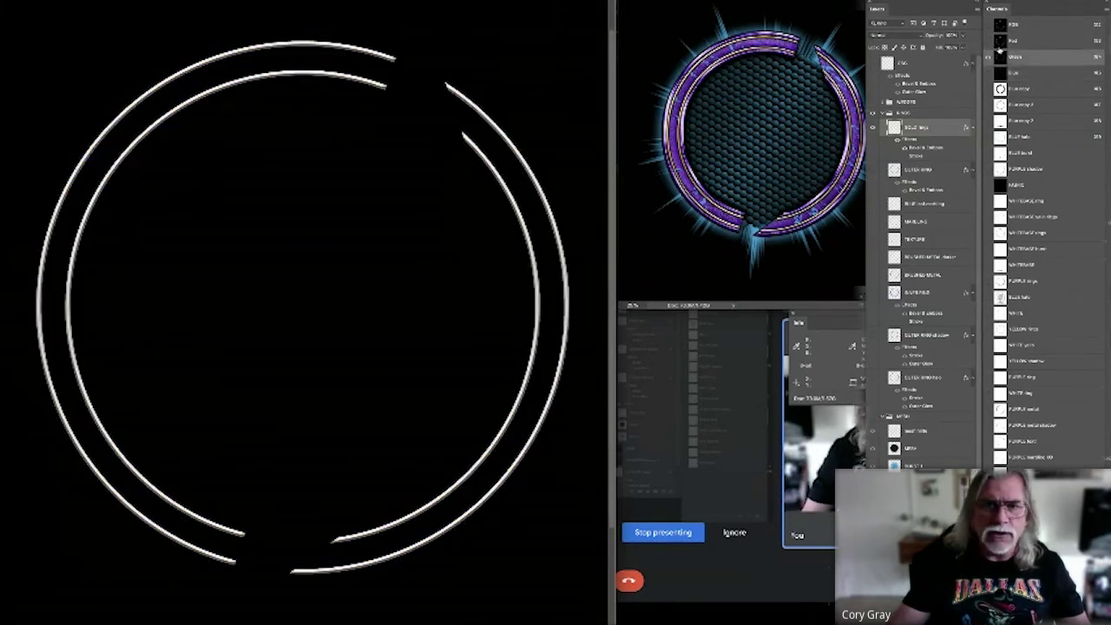
pyautogui.click(1002, 41)
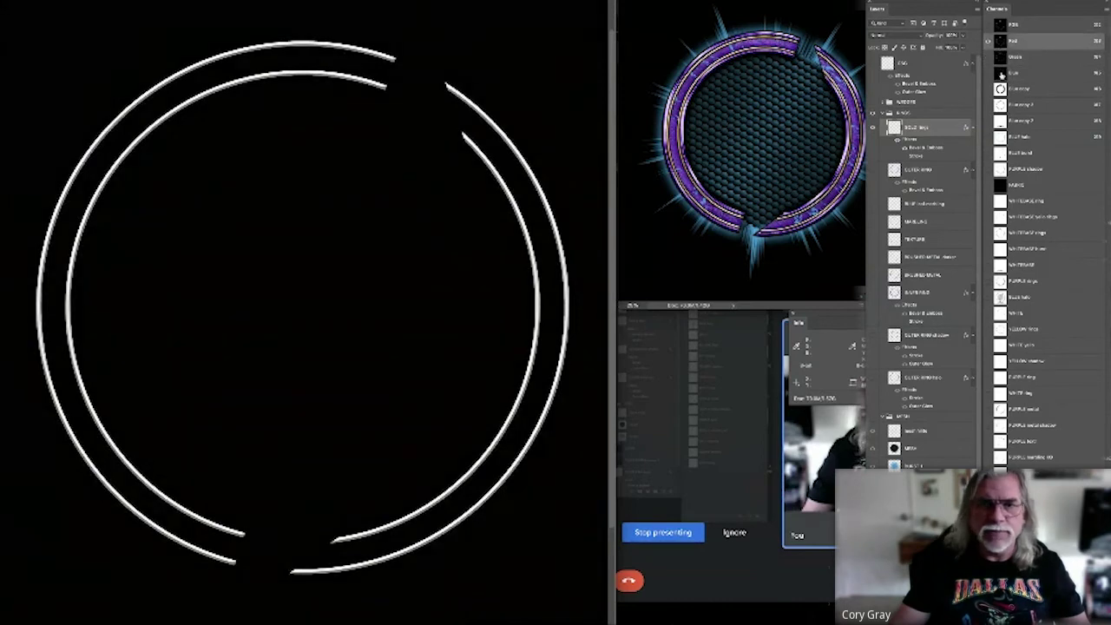
# Duplicate the Blue channel and invert the copy to get the gold rings' highlights as dark tones on white.
pyautogui.click(1002, 74)
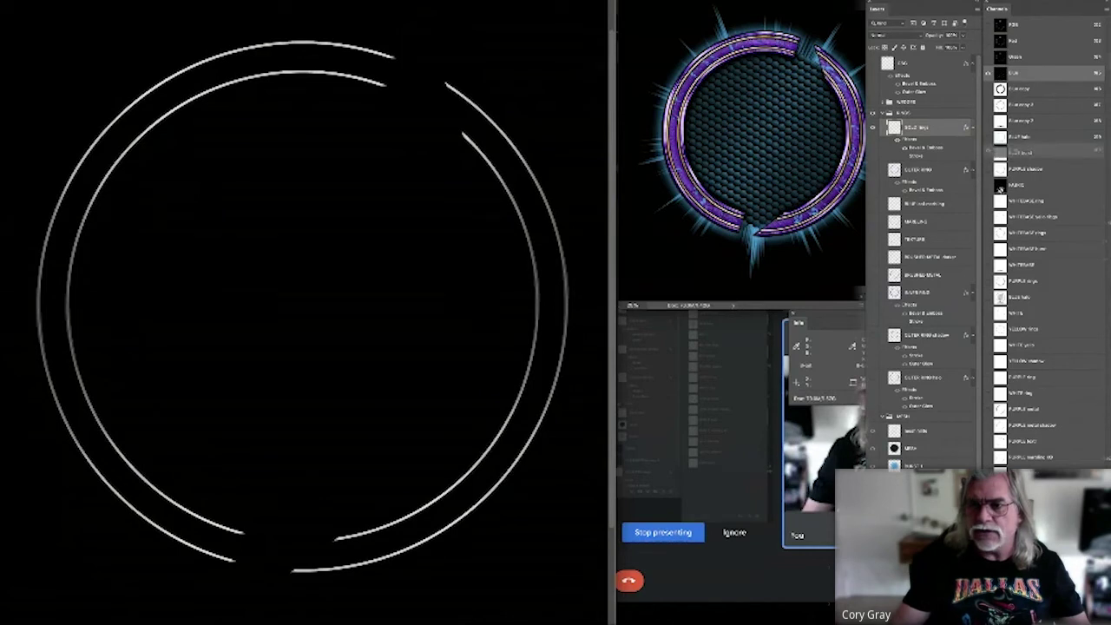
pyautogui.press('q')
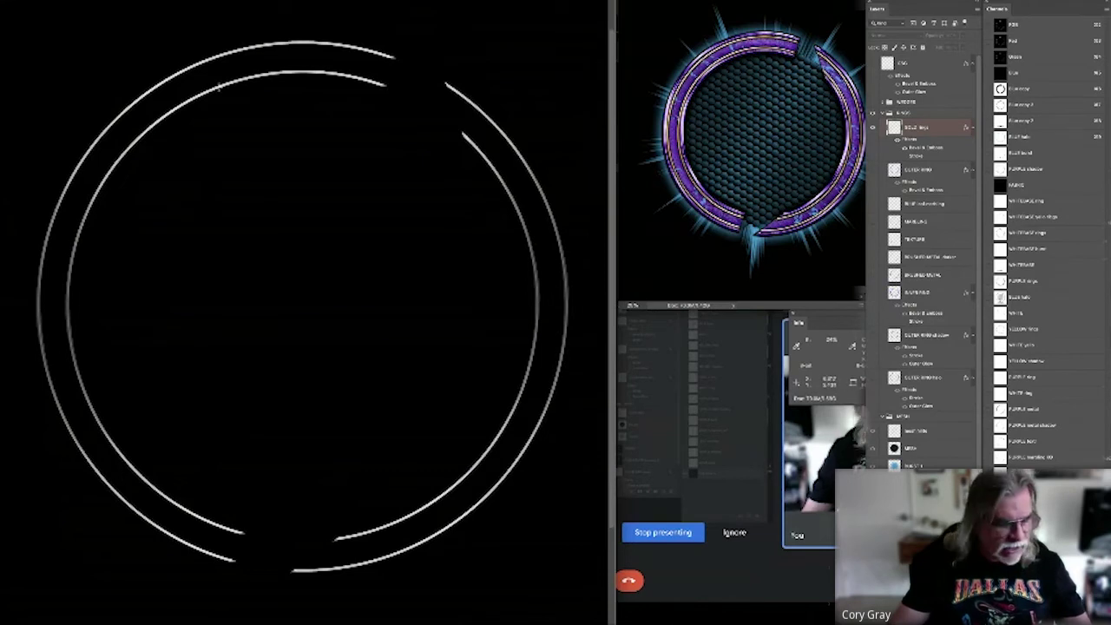
pyautogui.hotkey('ctrl', 'i')
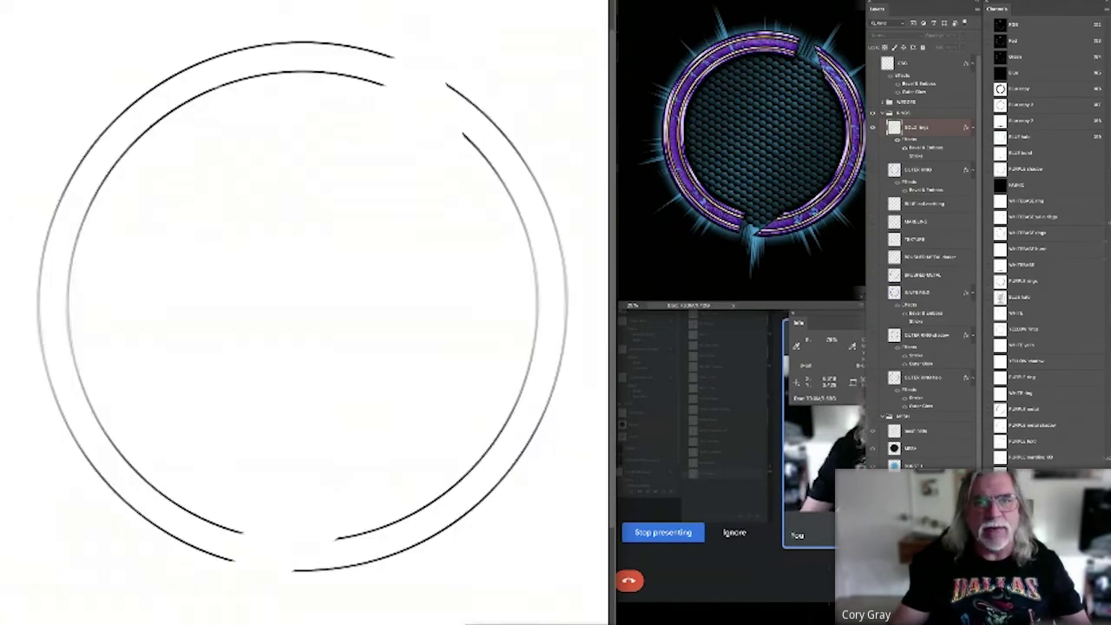
pyautogui.click(569, 321)
pyautogui.moveTo(567, 321); pyautogui.dragTo(508, 340)
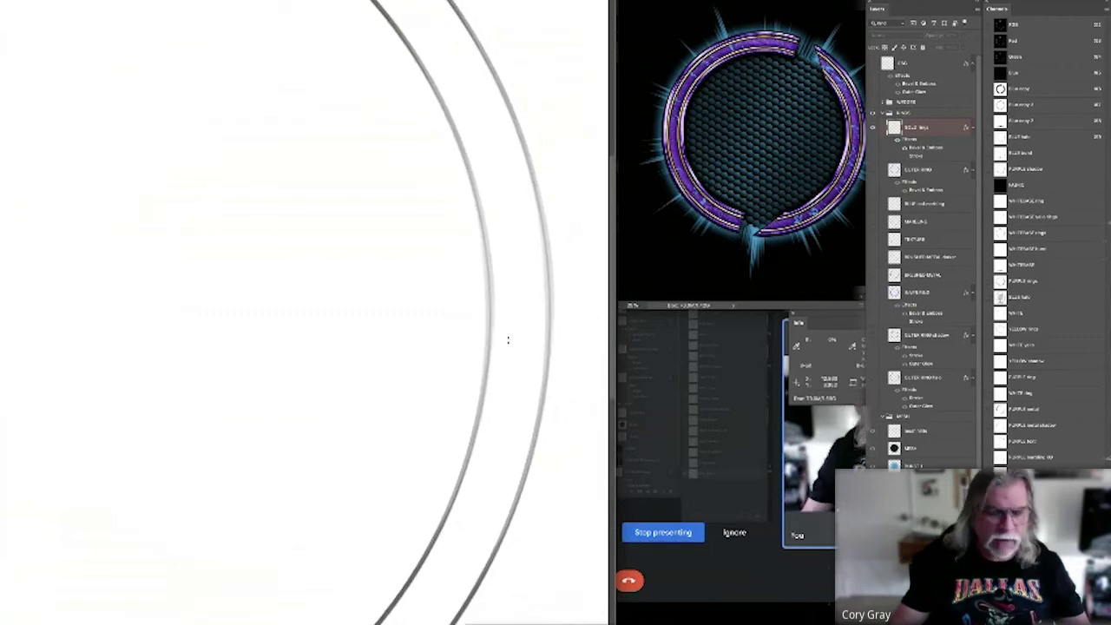
# Lighten the inverted Blue copy with Levels by lowering the white input and raising the midtones, keeping only the strongest highlights.
pyautogui.hotkey('ctrl', 'l')
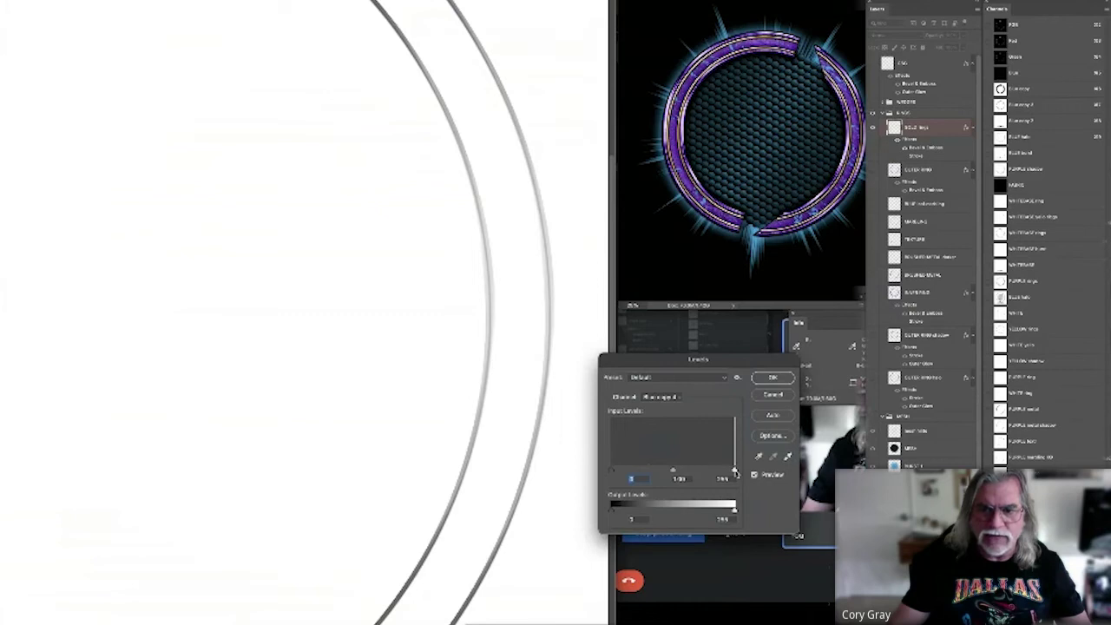
pyautogui.moveTo(734, 470); pyautogui.dragTo(639, 471)
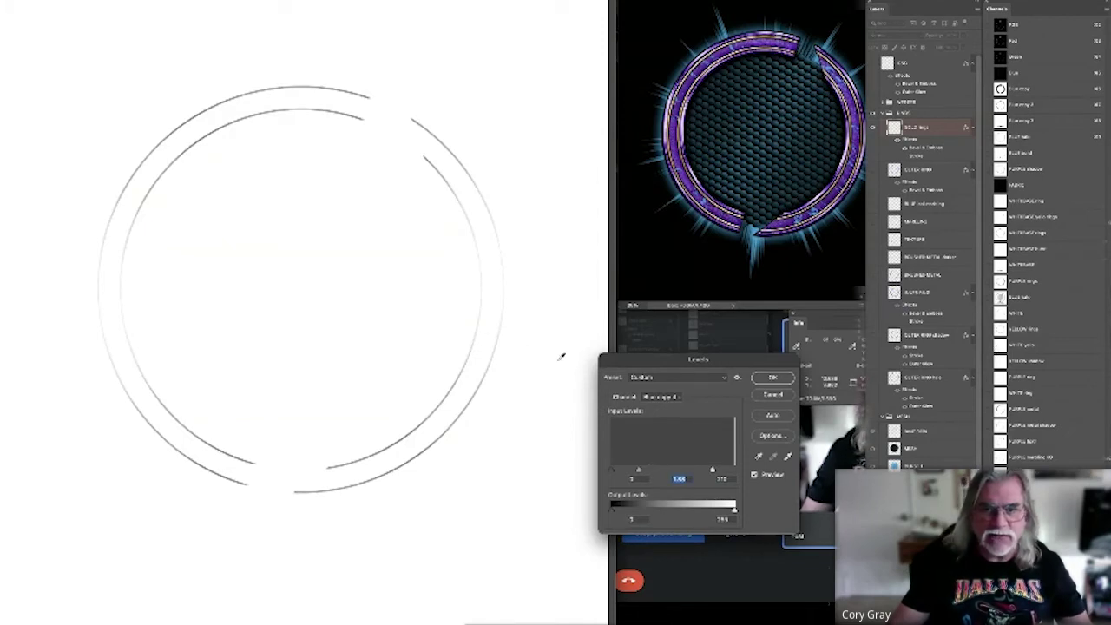
pyautogui.click(772, 378)
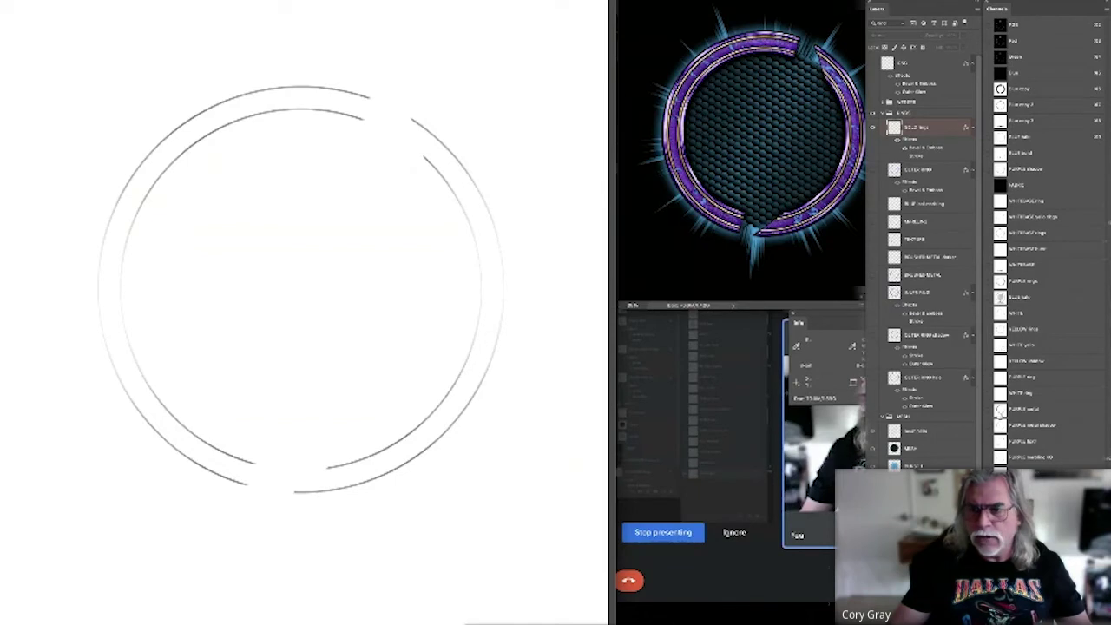
# Place the highlights in the WHITE yellow channel and preview it with YELLOW rings and their white base over FABRIC.
pyautogui.click(997, 346)
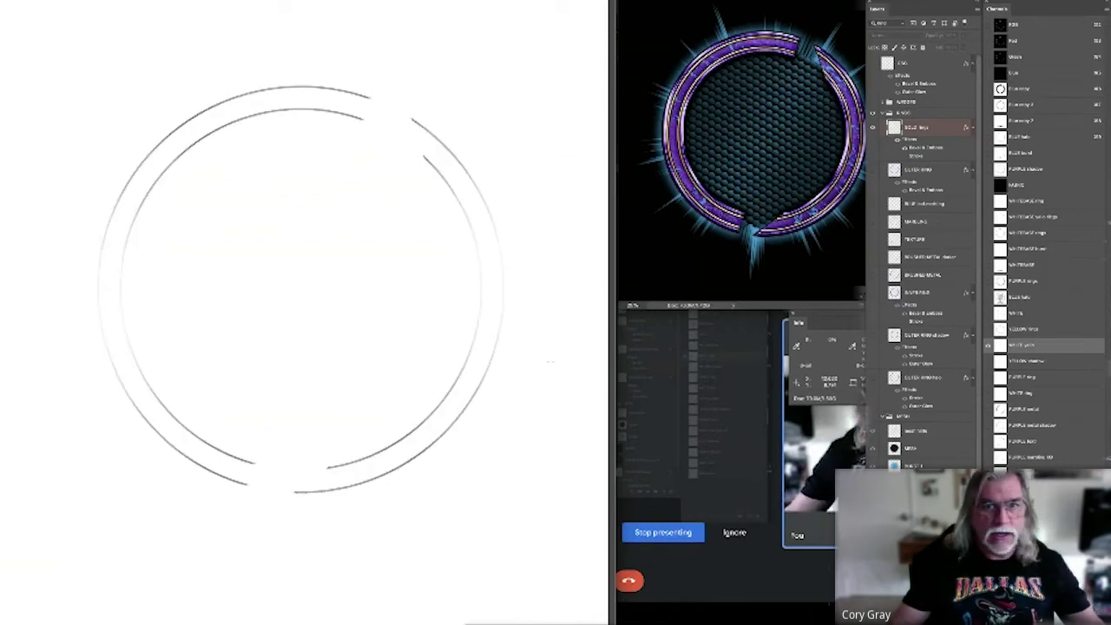
pyautogui.hotkey('ctrl', 'i')
pyautogui.click(988, 218)
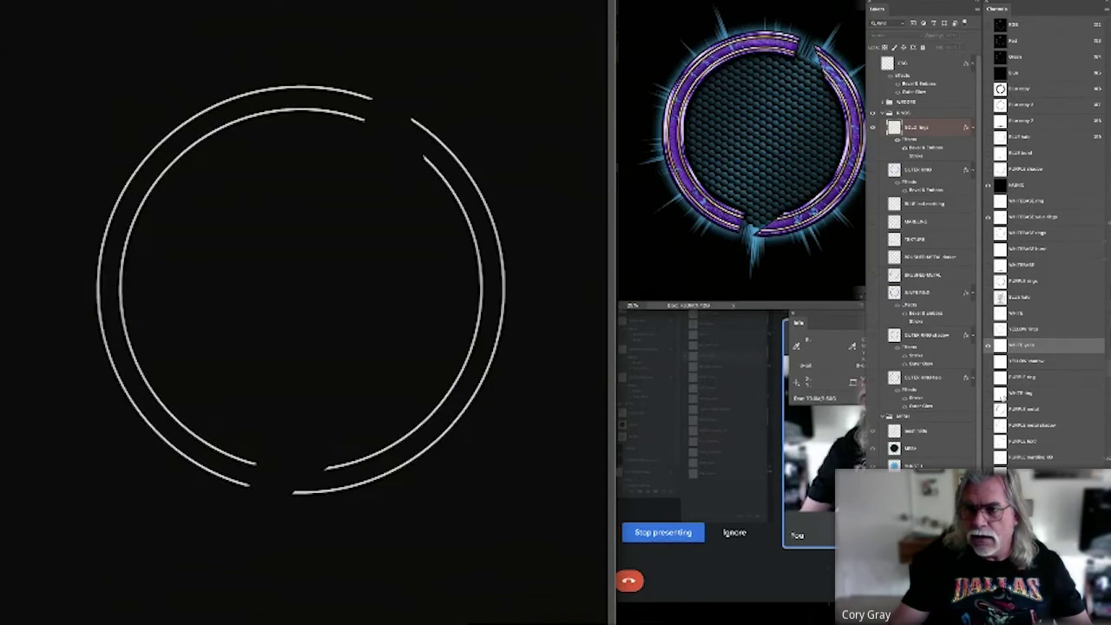
pyautogui.click(989, 330)
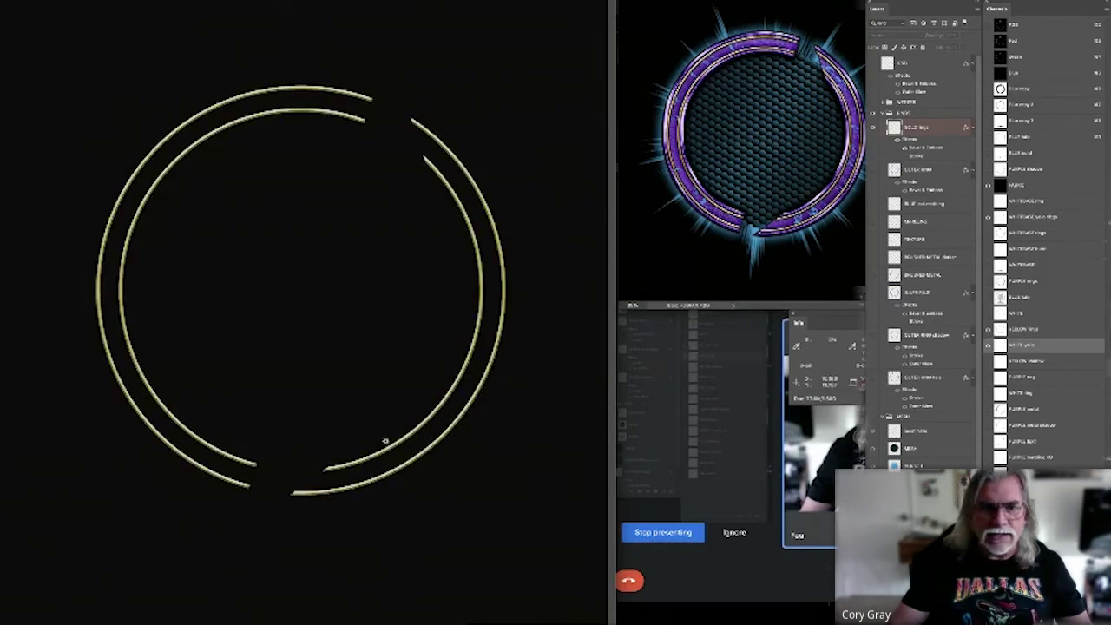
pyautogui.scroll(2, 386, 441)
pyautogui.scroll(-3, 431, 436)
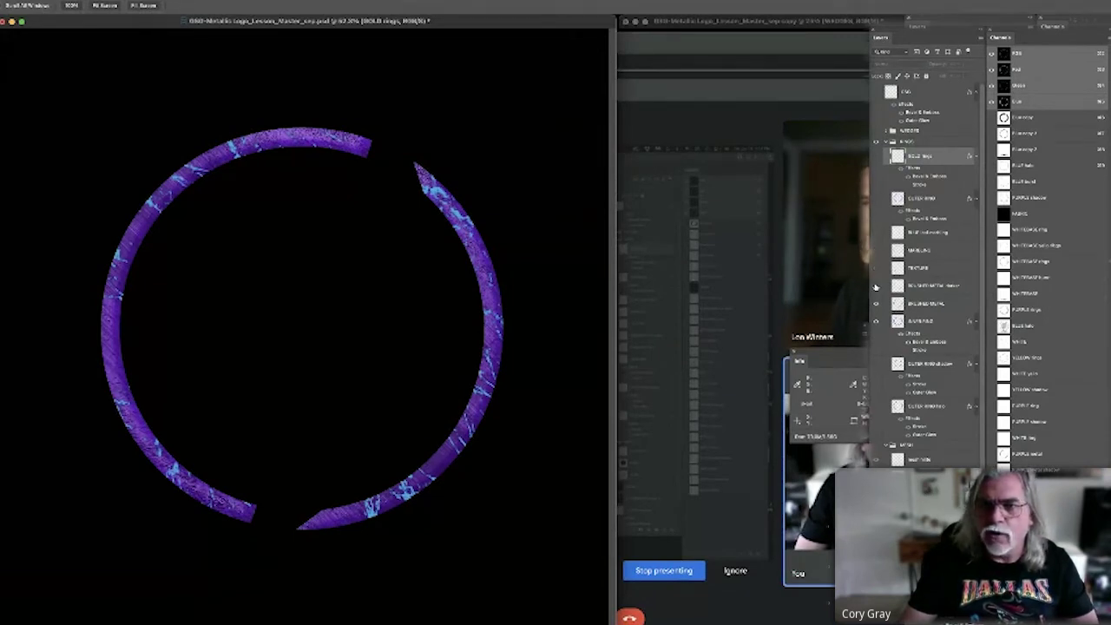
# Isolate the plain purple ring layer without its textures and fill its outline solid in the PURPLE ring channel.
pyautogui.click(876, 267)
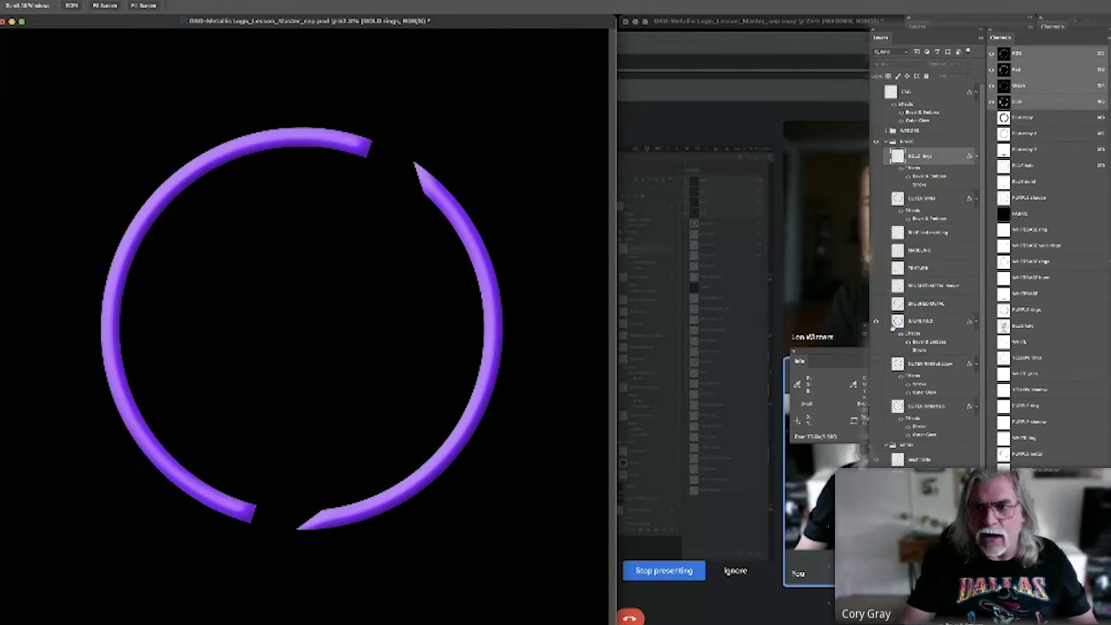
pyautogui.keyDown('ctrl'); pyautogui.click(894, 322); pyautogui.keyUp('ctrl')
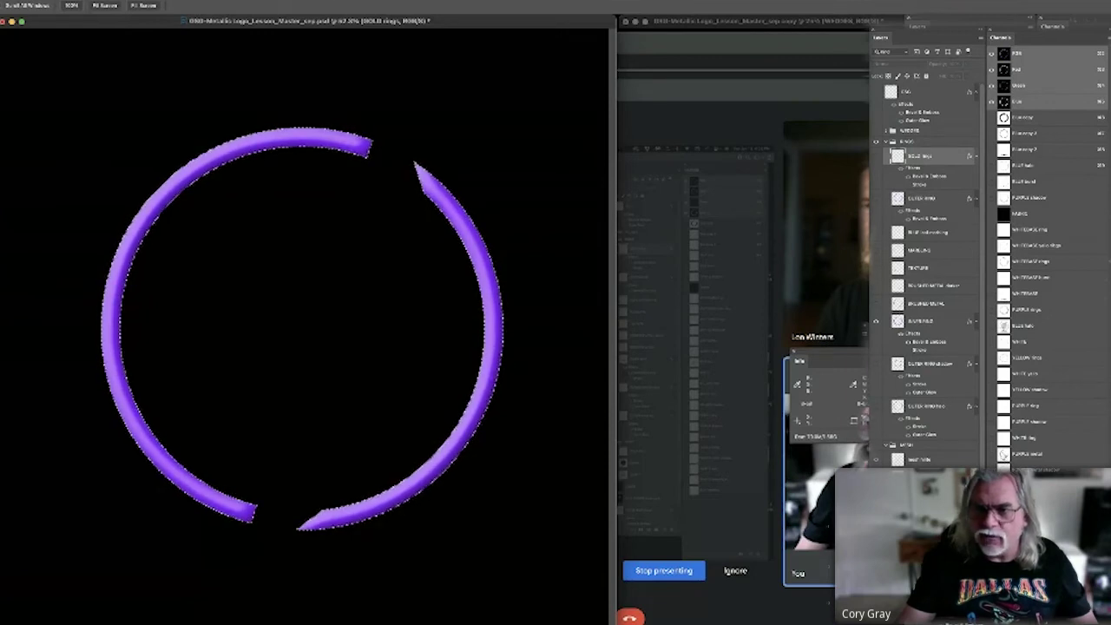
pyautogui.click(1003, 408)
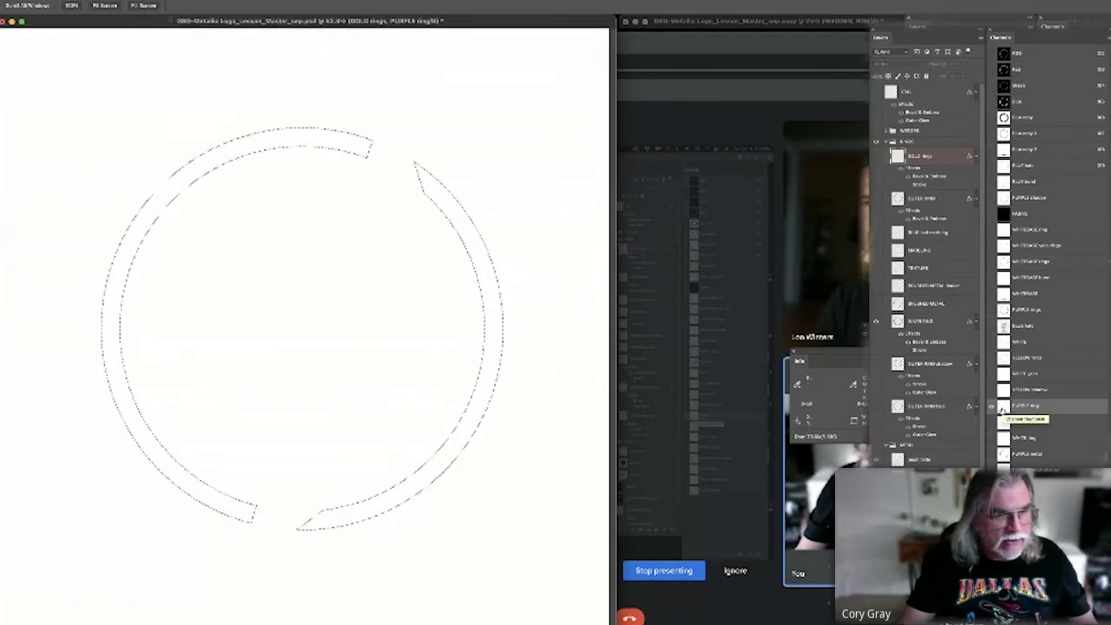
pyautogui.hotkey('alt', 'BackSpace')
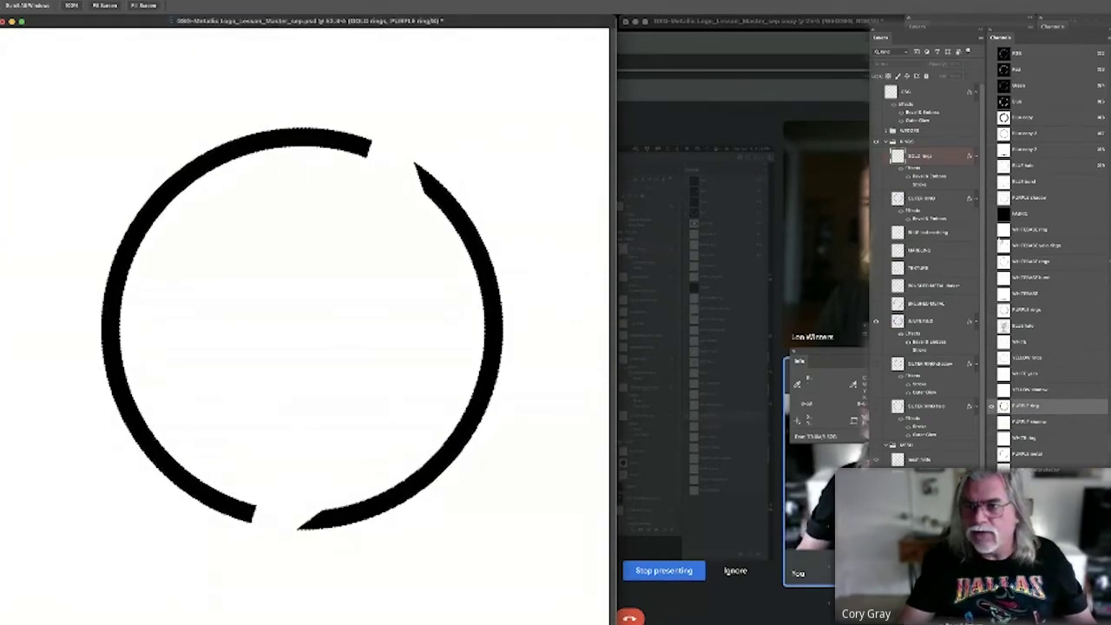
# Contract the ring selection, fill it solid in the WHITEBASE ring channel as a choked white base, and deselect.
pyautogui.click(998, 231)
pyautogui.click(144, 5)
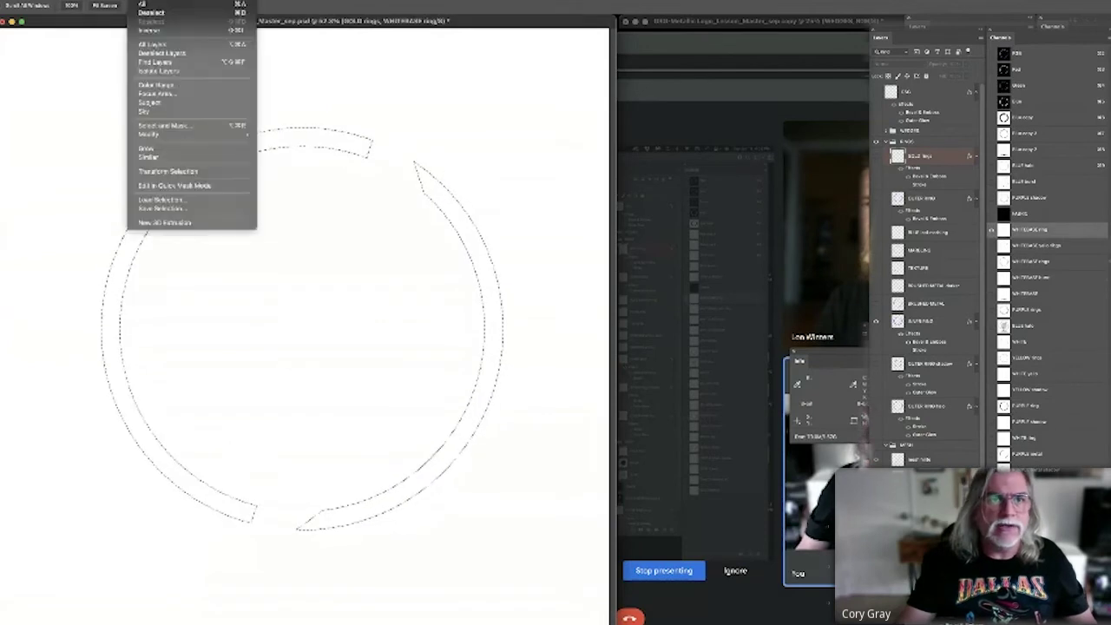
pyautogui.moveTo(166, 135)
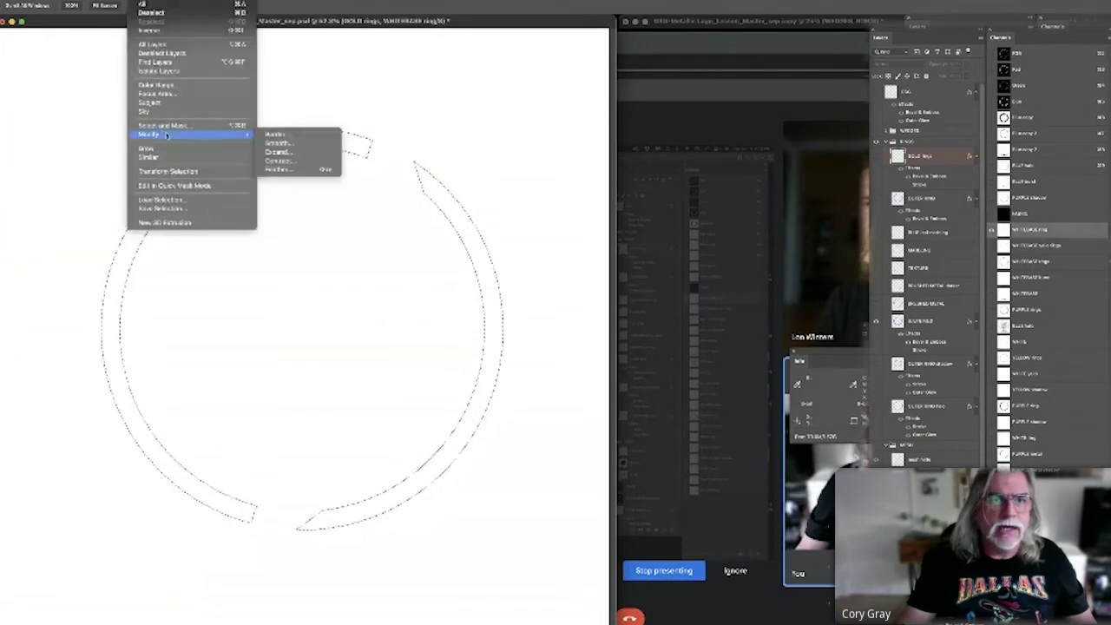
pyautogui.click(298, 162)
pyautogui.click(643, 458)
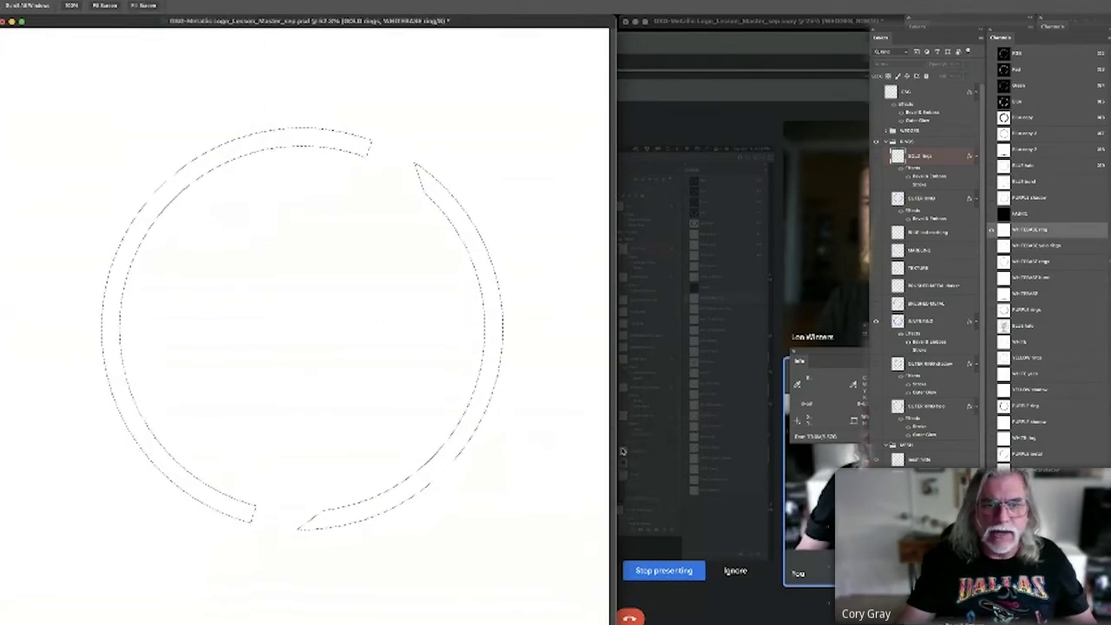
pyautogui.hotkey('alt', 'BackSpace')
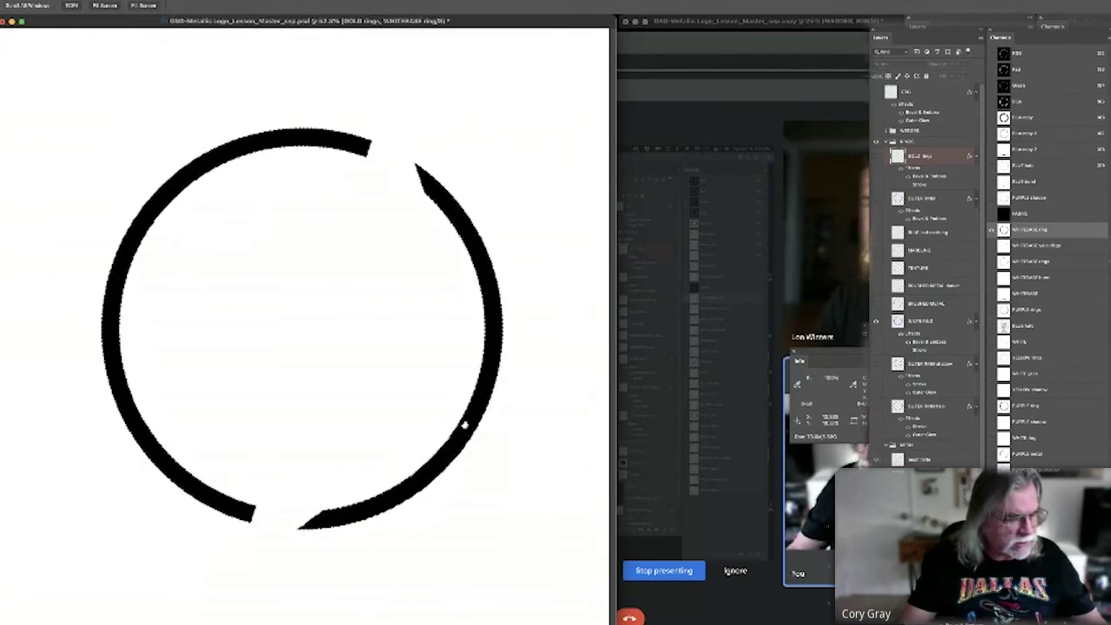
pyautogui.press('super+d')
# Preview PURPLE ring with WHITEBASE ring over FABRIC and inspect the edge of the choked base up close.
pyautogui.press('super+i')
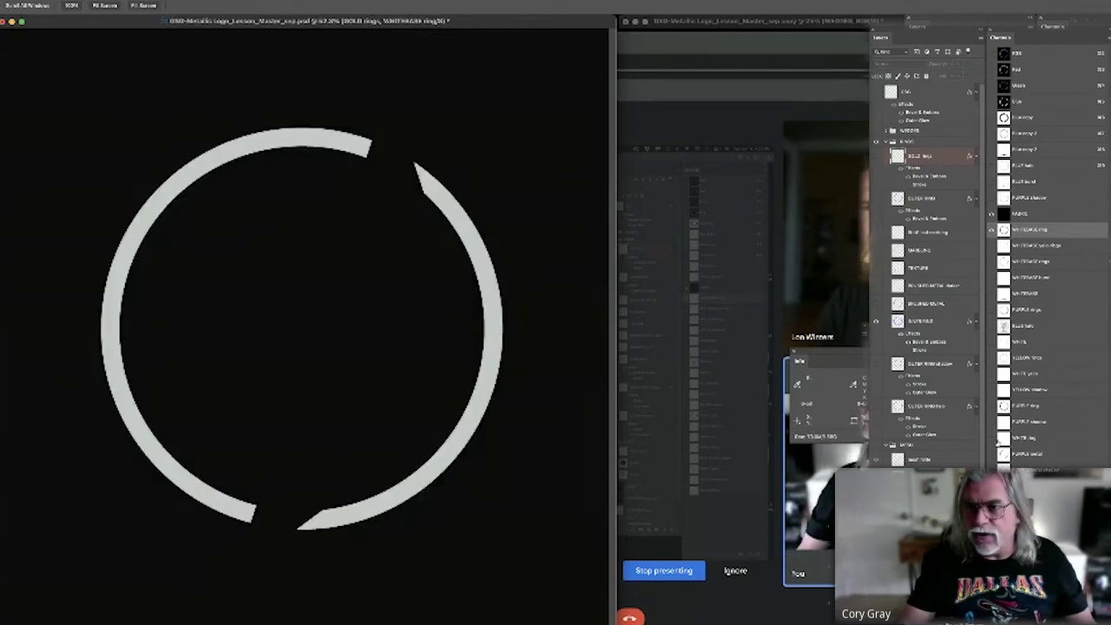
pyautogui.click(991, 406)
pyautogui.moveTo(348, 514); pyautogui.dragTo(442, 519)
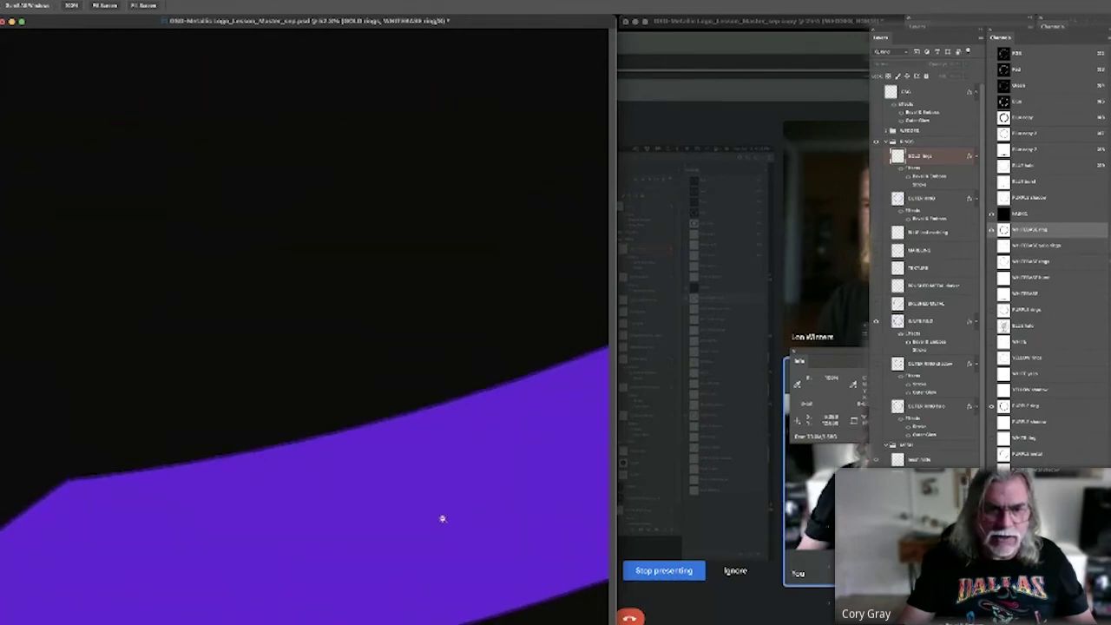
pyautogui.press('super+0')
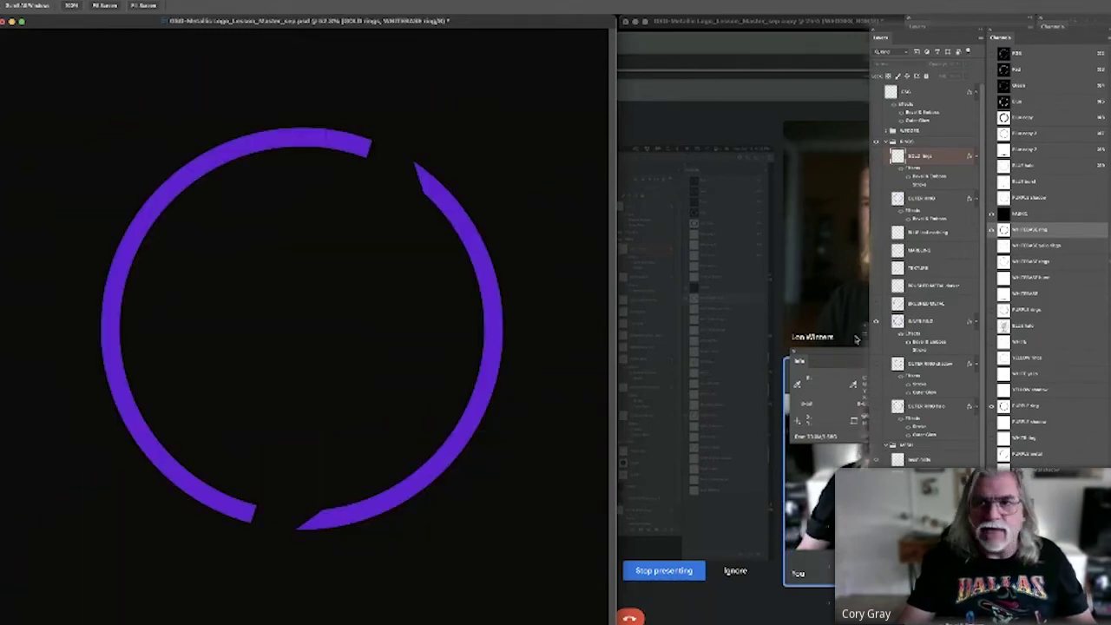
# Show the purple ring without the black background and compare its Blue, Green and Red channels for shadow detail.
pyautogui.click(1045, 113)
pyautogui.click(1034, 55)
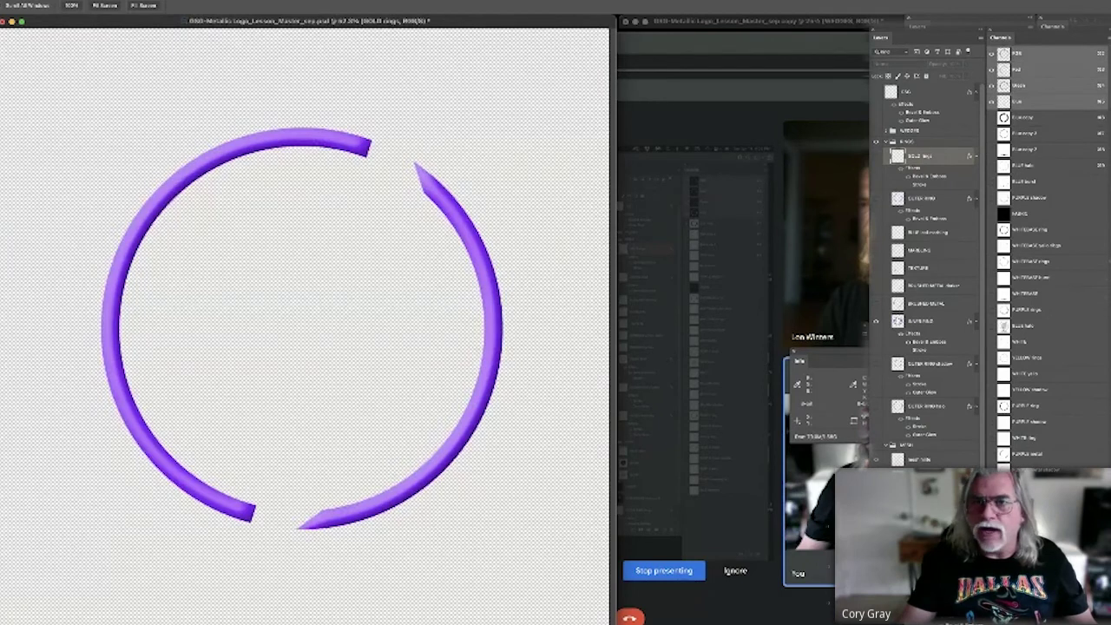
pyautogui.click(1031, 102)
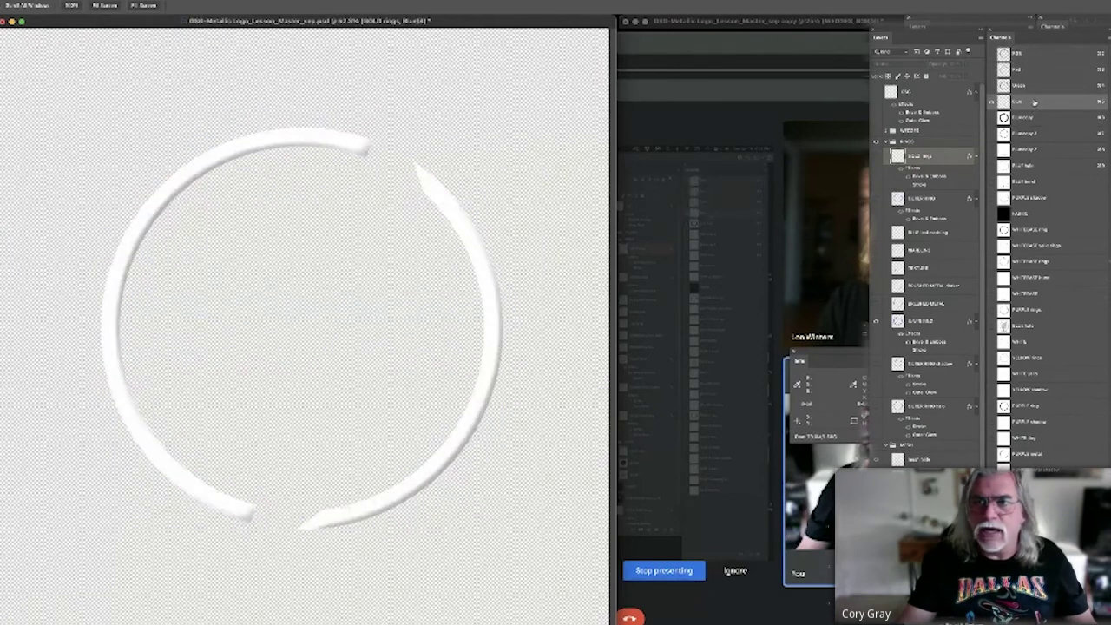
pyautogui.click(1036, 90)
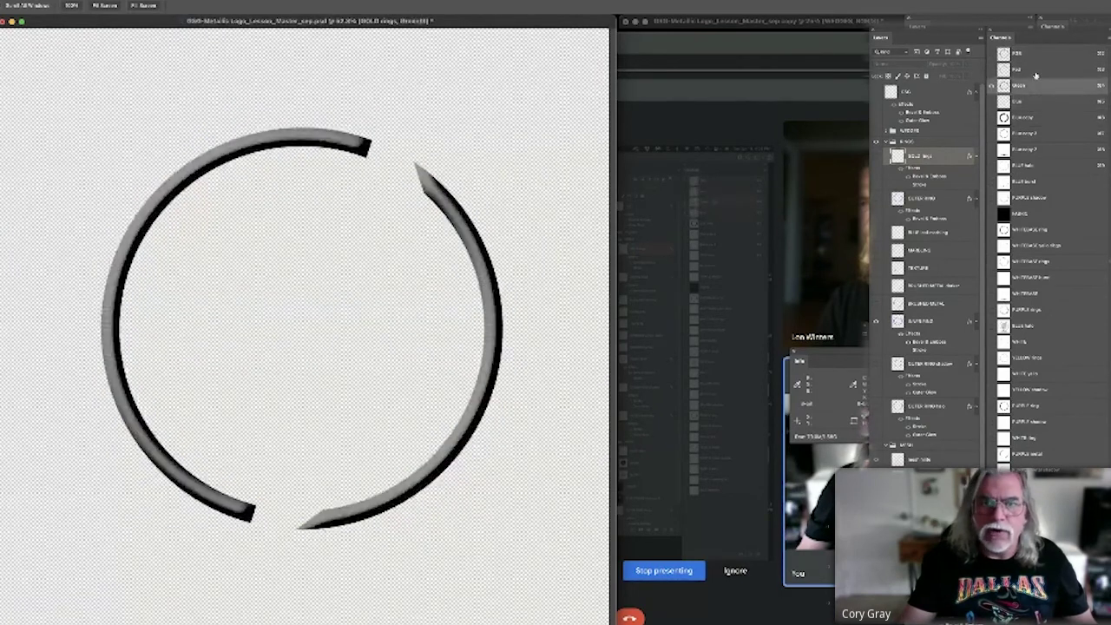
pyautogui.click(1036, 77)
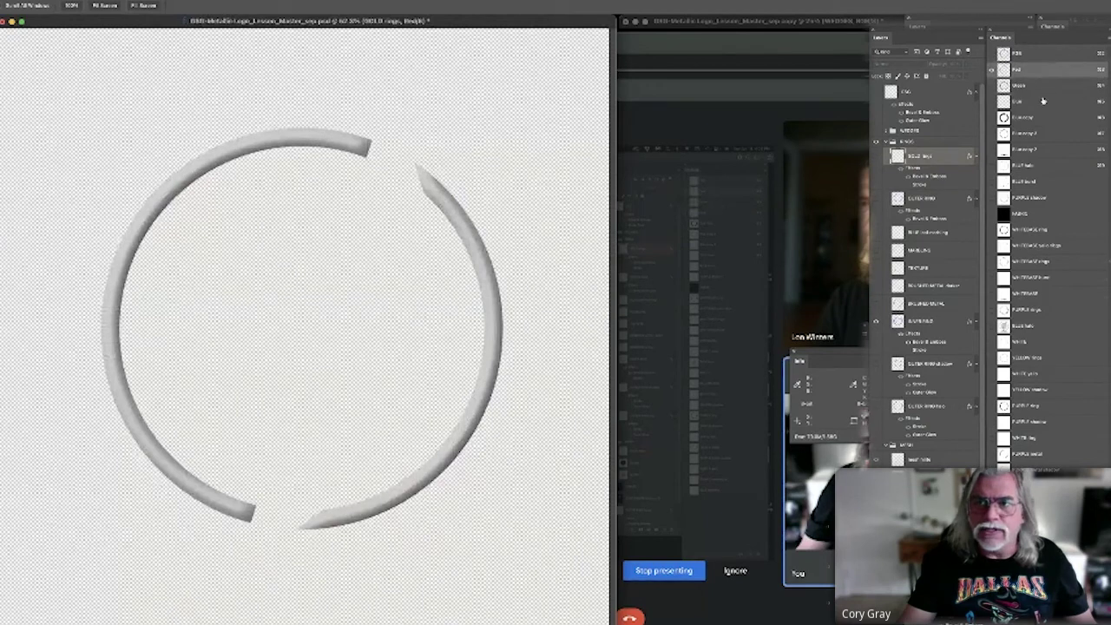
pyautogui.click(1030, 102)
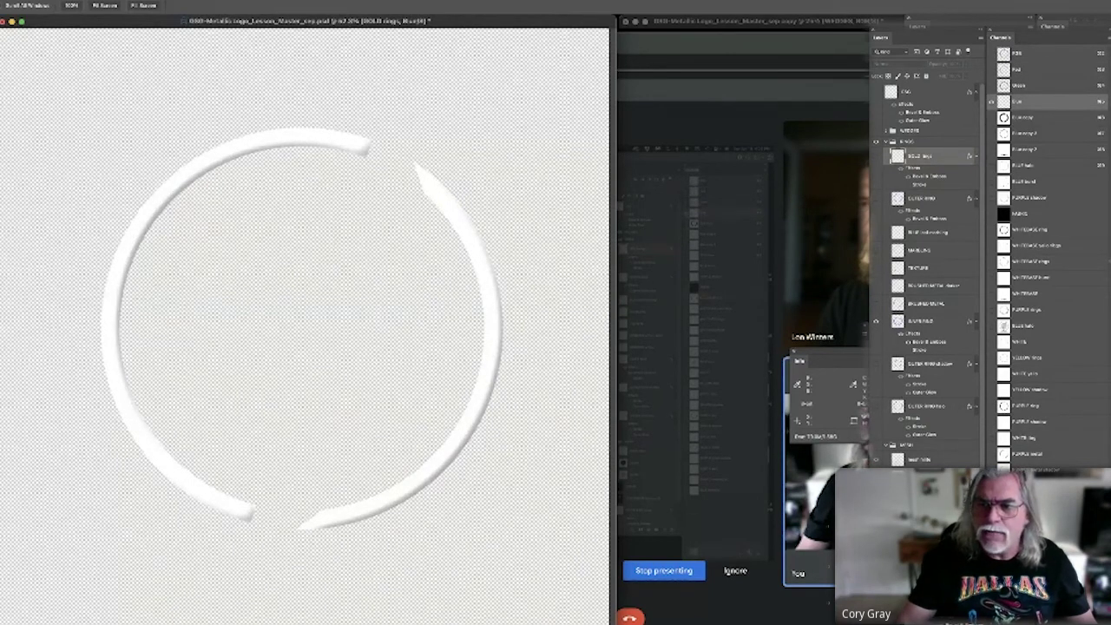
# Duplicate the Blue channel and darken the copy's shadows slightly with Levels by raising the black input.
pyautogui.moveTo(1030, 102); pyautogui.dragTo(1078, 614)
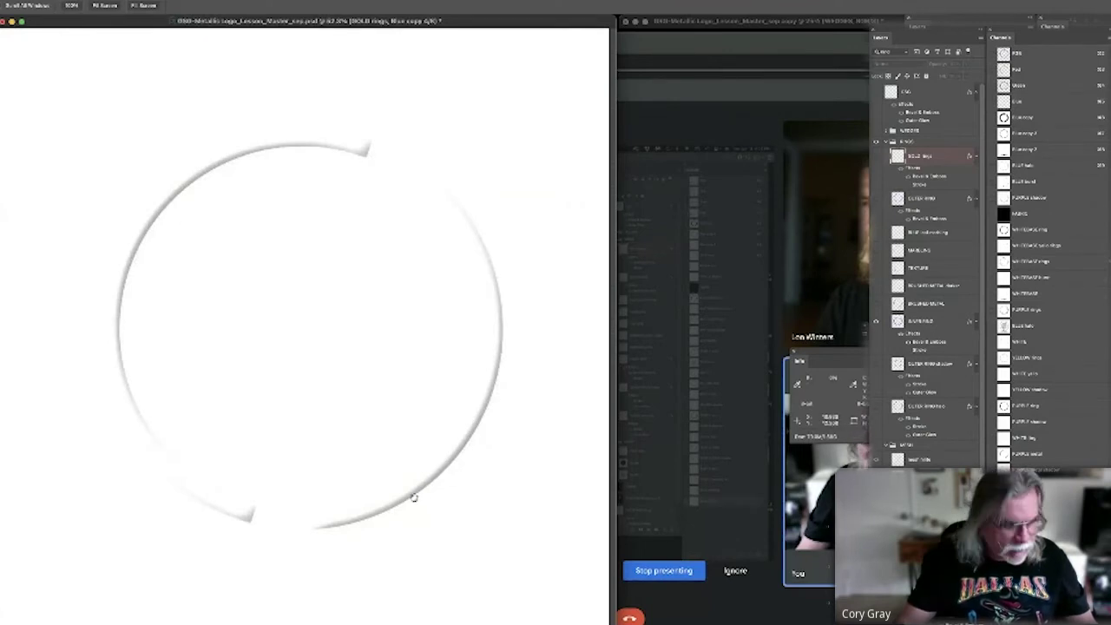
pyautogui.press('super+l')
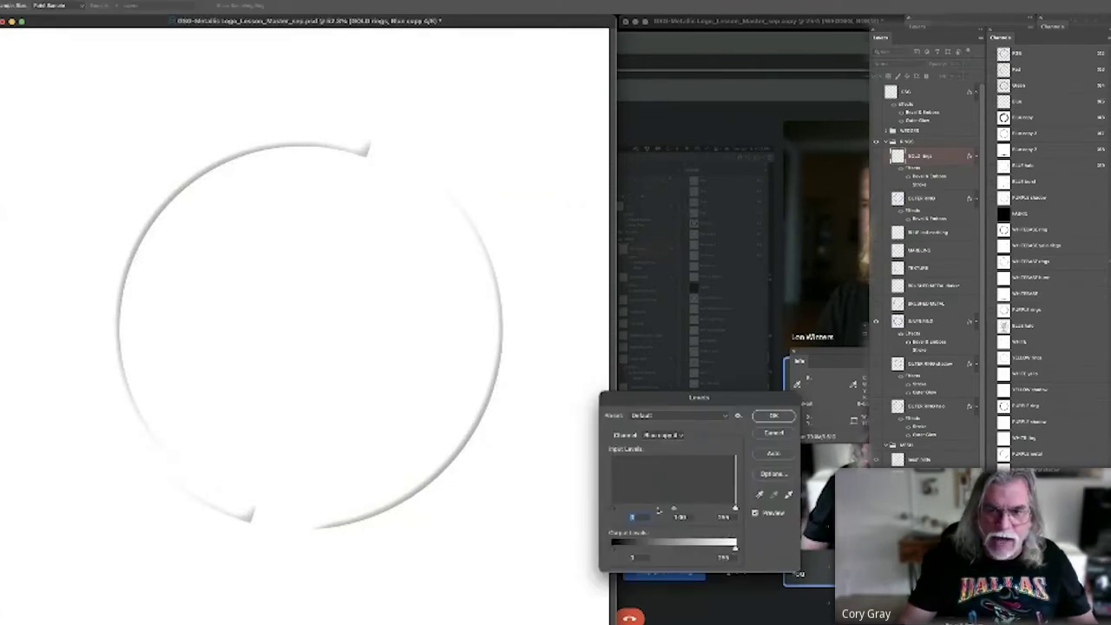
pyautogui.moveTo(615, 510); pyautogui.dragTo(643, 511)
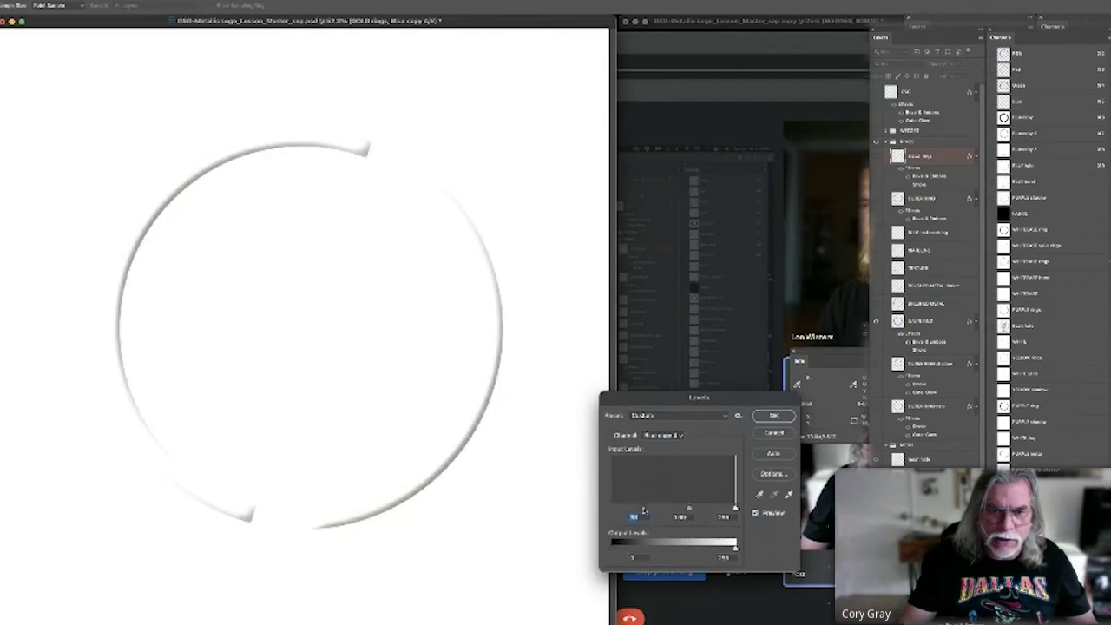
pyautogui.click(772, 416)
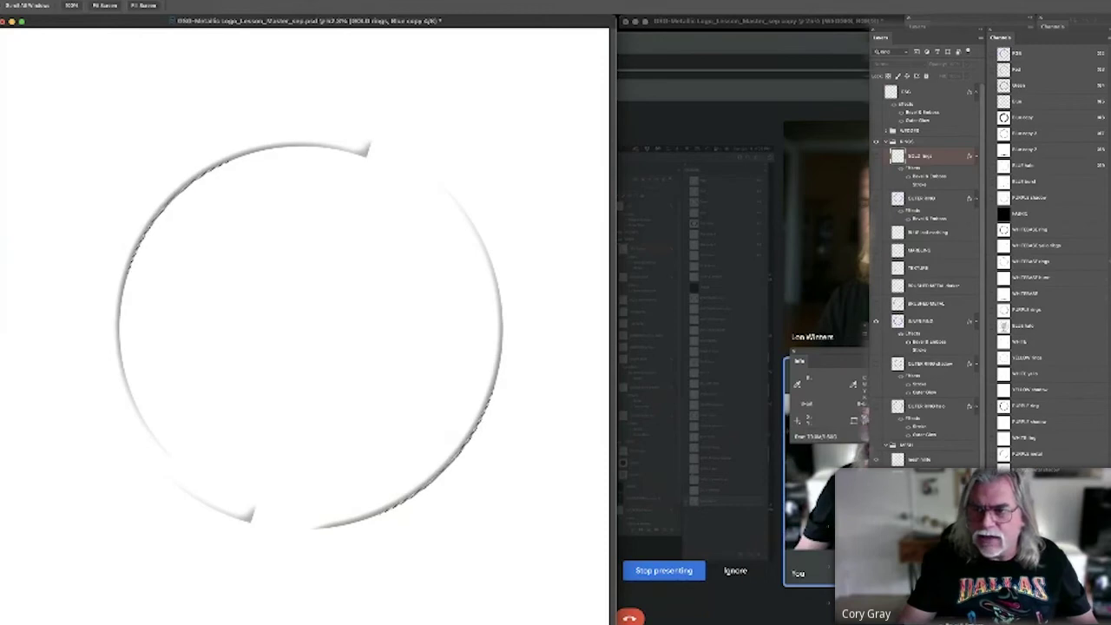
# Fill the ring shadows taken from the Blue copy into the PURPLE shadow channel.
pyautogui.click(1004, 450)
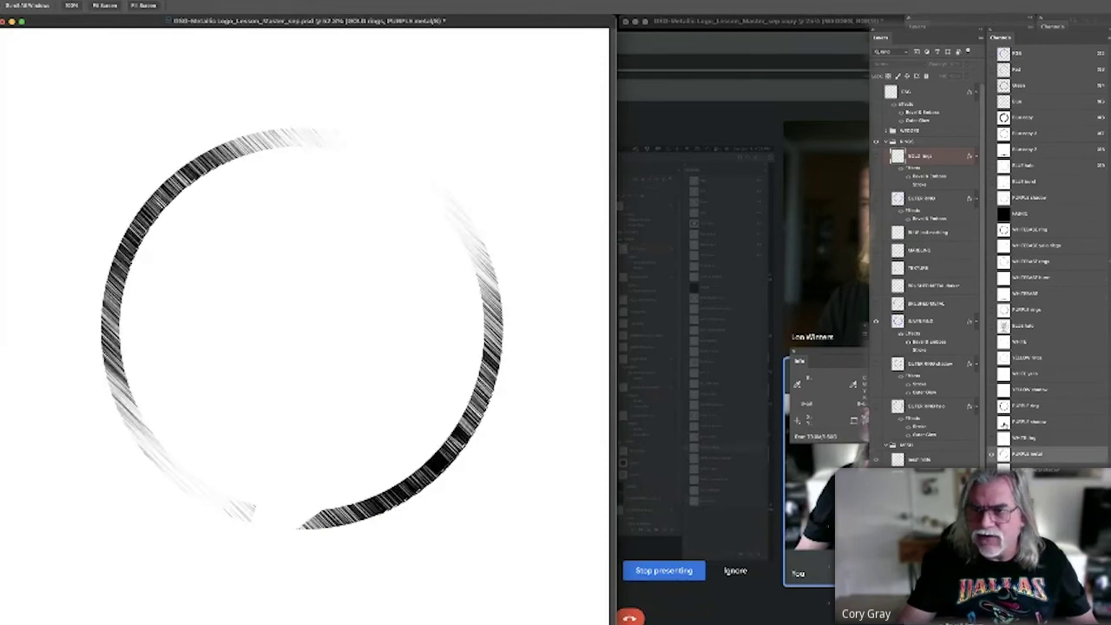
pyautogui.click(1004, 421)
pyautogui.hotkey('alt', 'BackSpace')
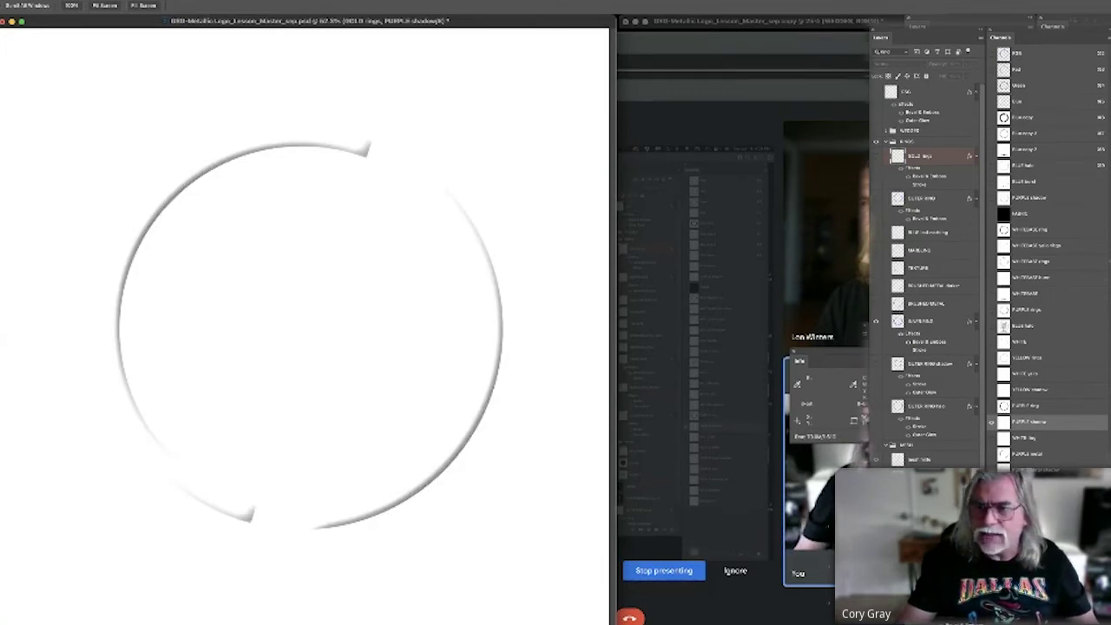
# Load the purple shadow as a selection and knock it out of the white base in the WHITEBASE ring channel.
pyautogui.keyDown('ctrl'); pyautogui.click(1004, 231); pyautogui.keyUp('ctrl')
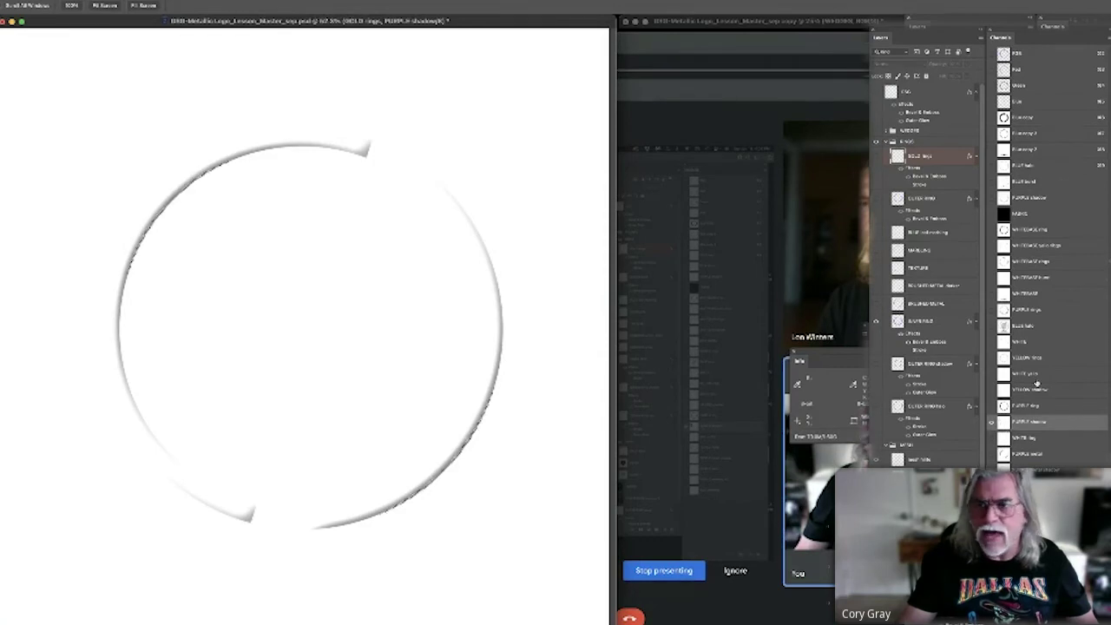
pyautogui.click(1005, 231)
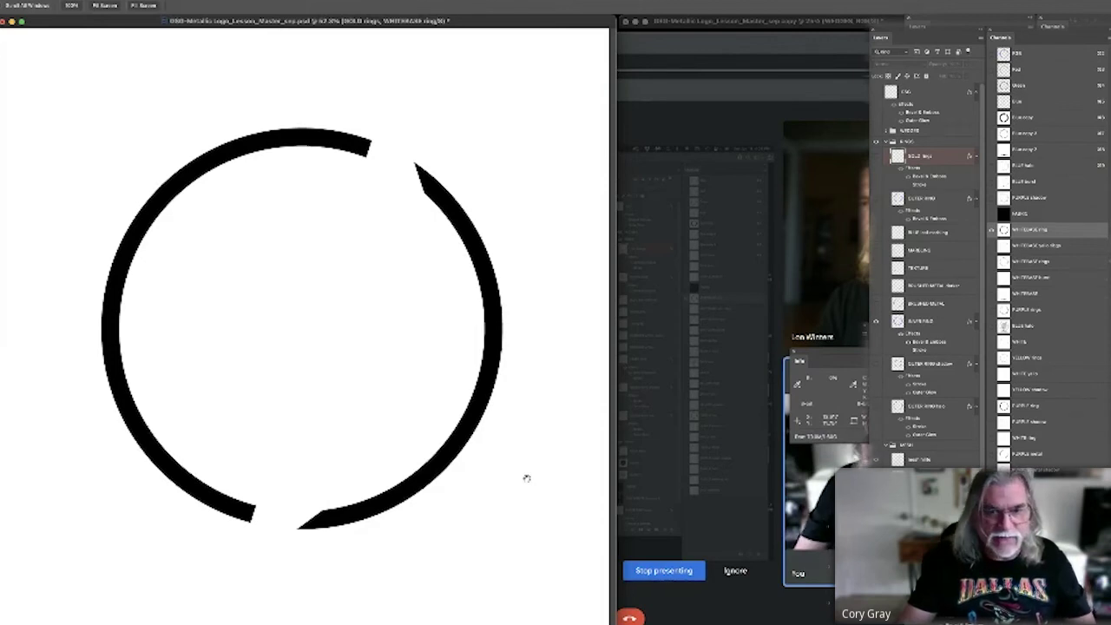
pyautogui.press('super+z')
pyautogui.press('Delete')
pyautogui.press('Delete')
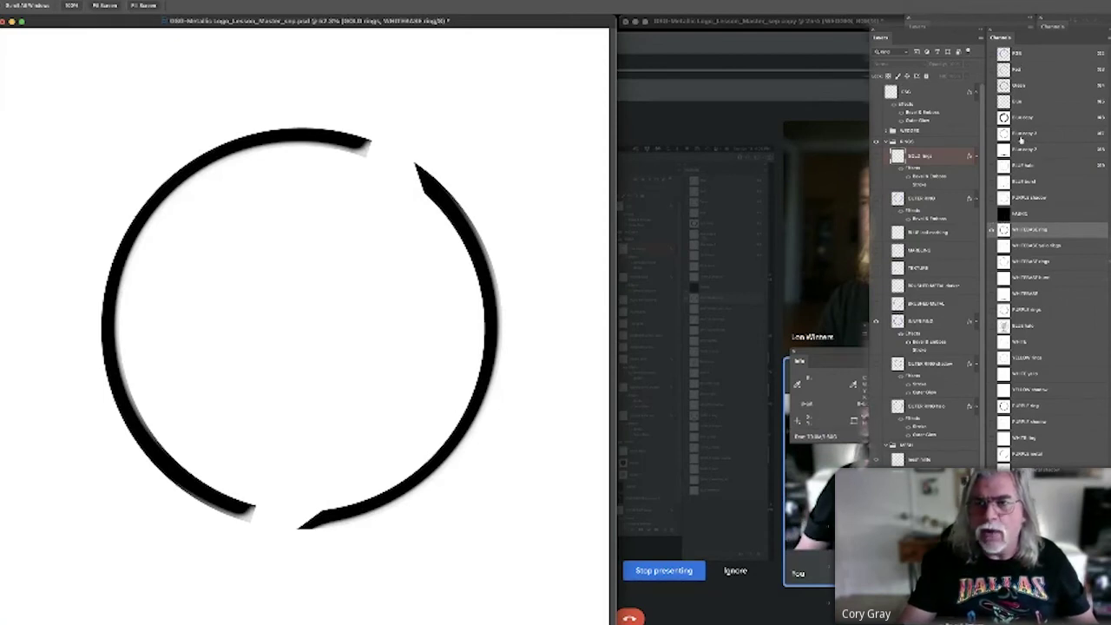
# Compare the Blue, Green and Red channels of the purple ring against black for highlight detail.
pyautogui.click(1005, 55)
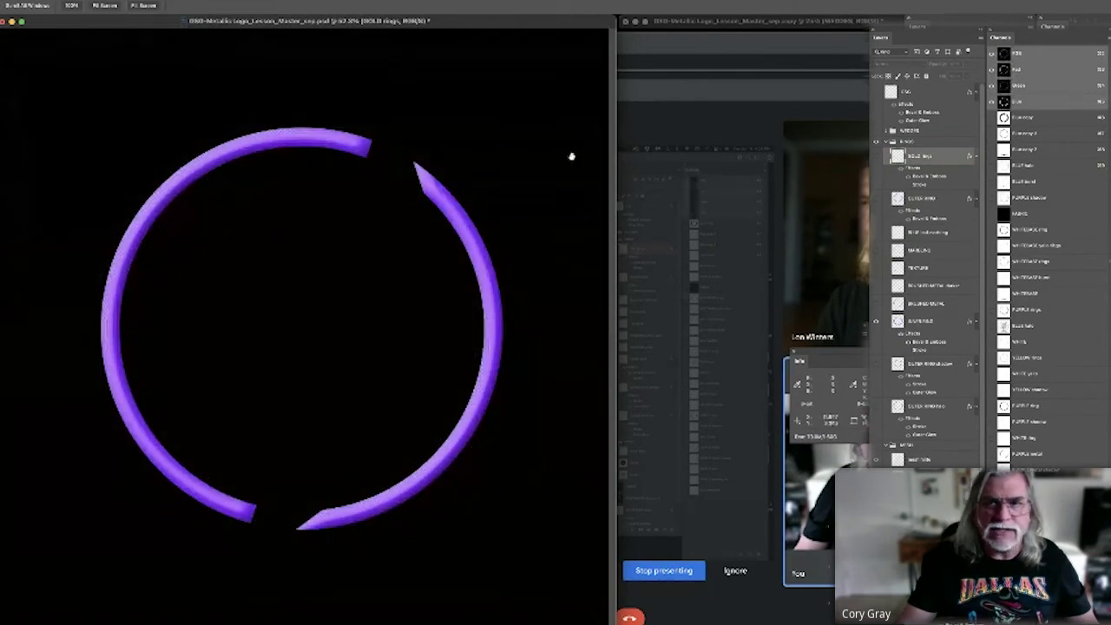
pyautogui.click(1004, 118)
pyautogui.click(1004, 103)
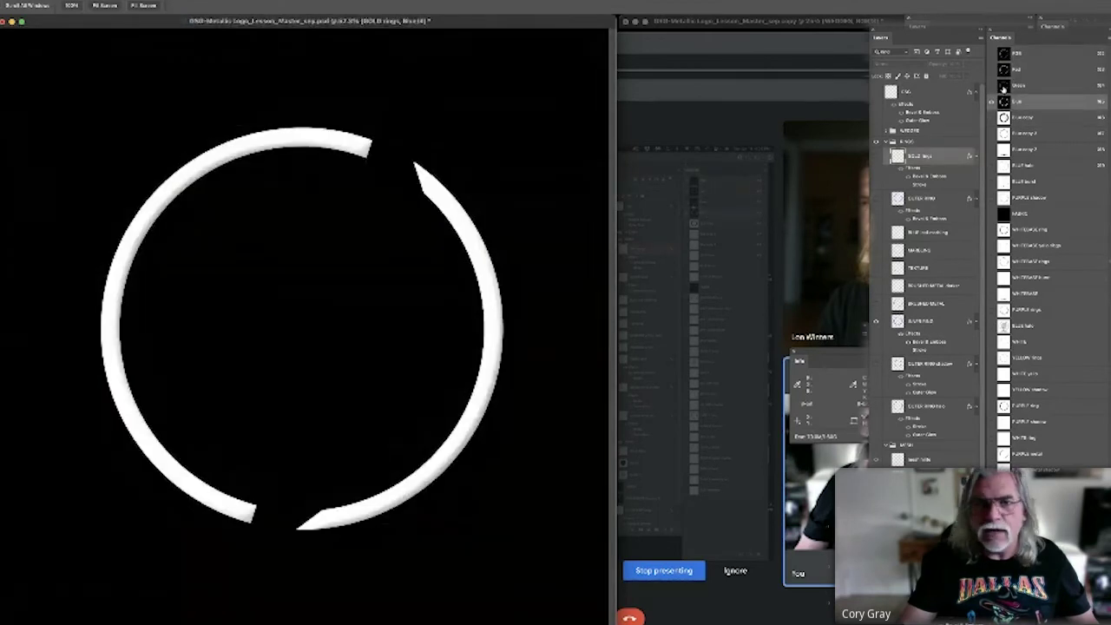
pyautogui.click(1003, 87)
pyautogui.click(1004, 72)
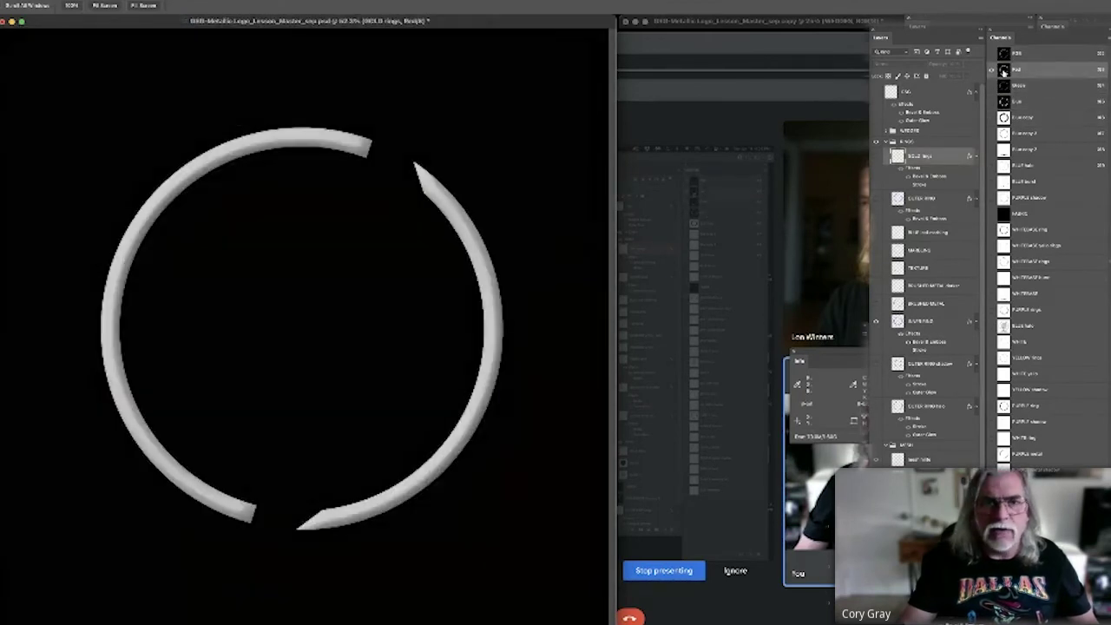
pyautogui.click(1004, 87)
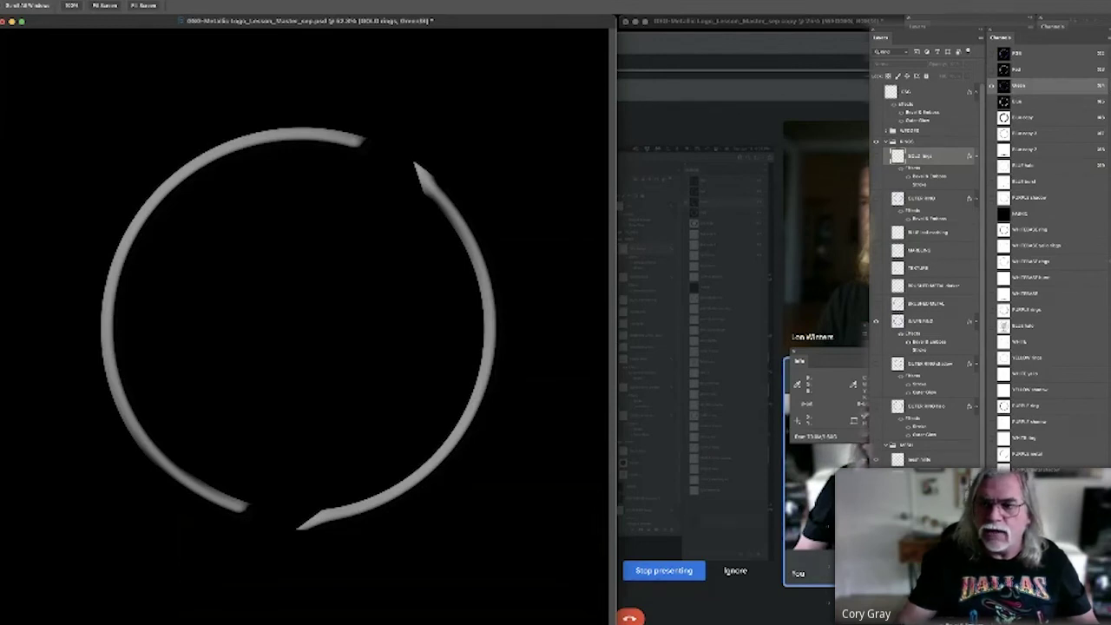
# Duplicate and invert the Green channel, then fill the ring highlights from that copy into the WHITE ring channel.
pyautogui.moveTo(1020, 85); pyautogui.dragTo(1085, 608)
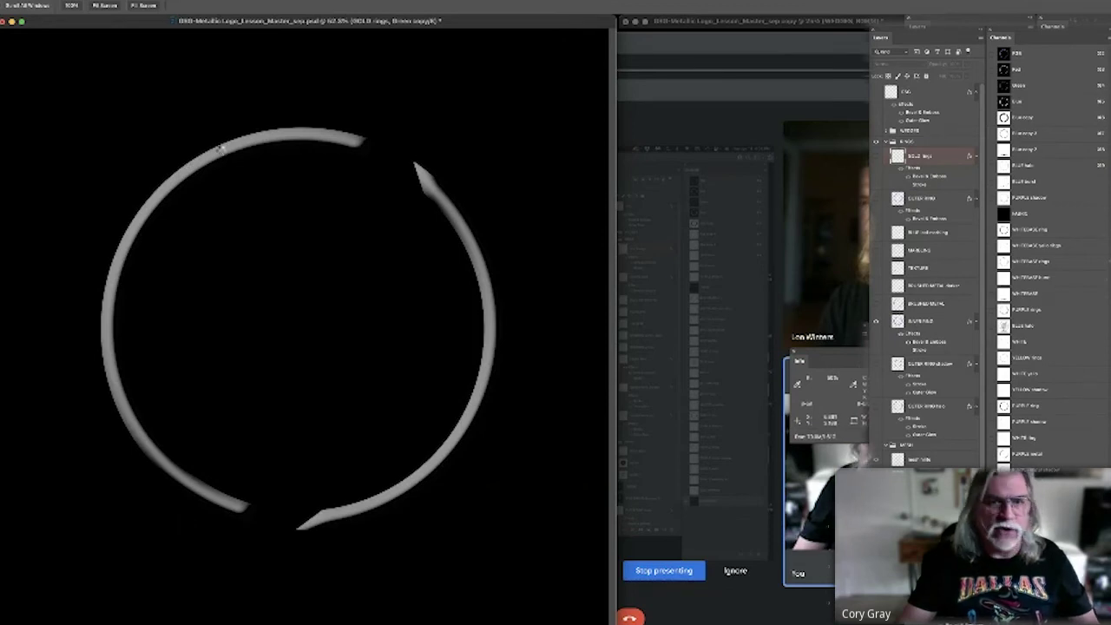
pyautogui.press('super+i')
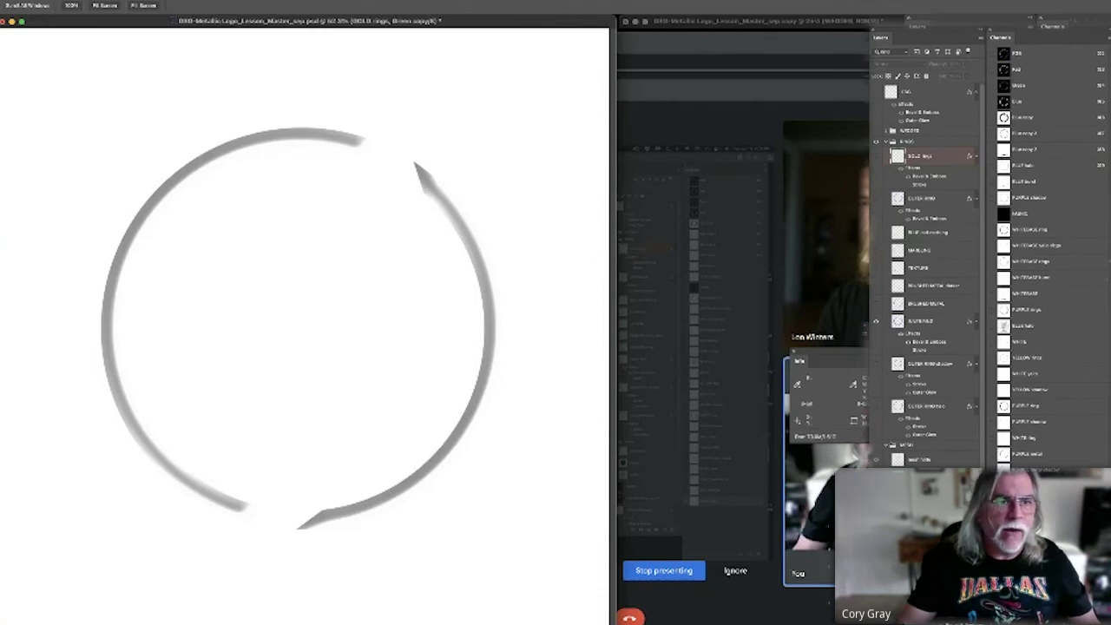
pyautogui.press('m')
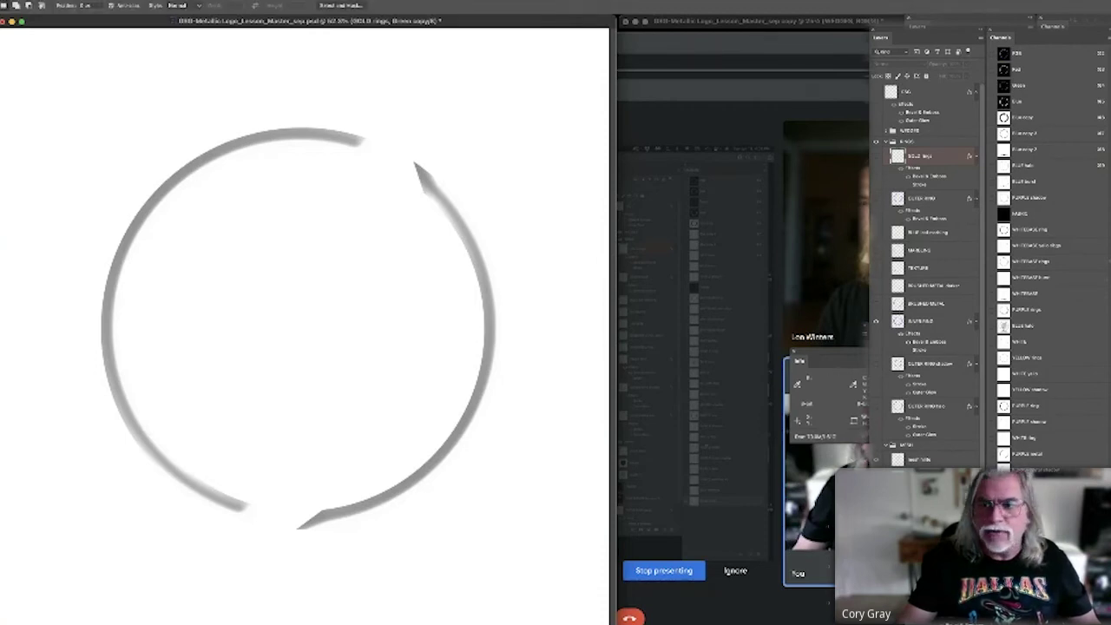
pyautogui.keyDown('super'); pyautogui.click(1006, 436); pyautogui.keyUp('super')
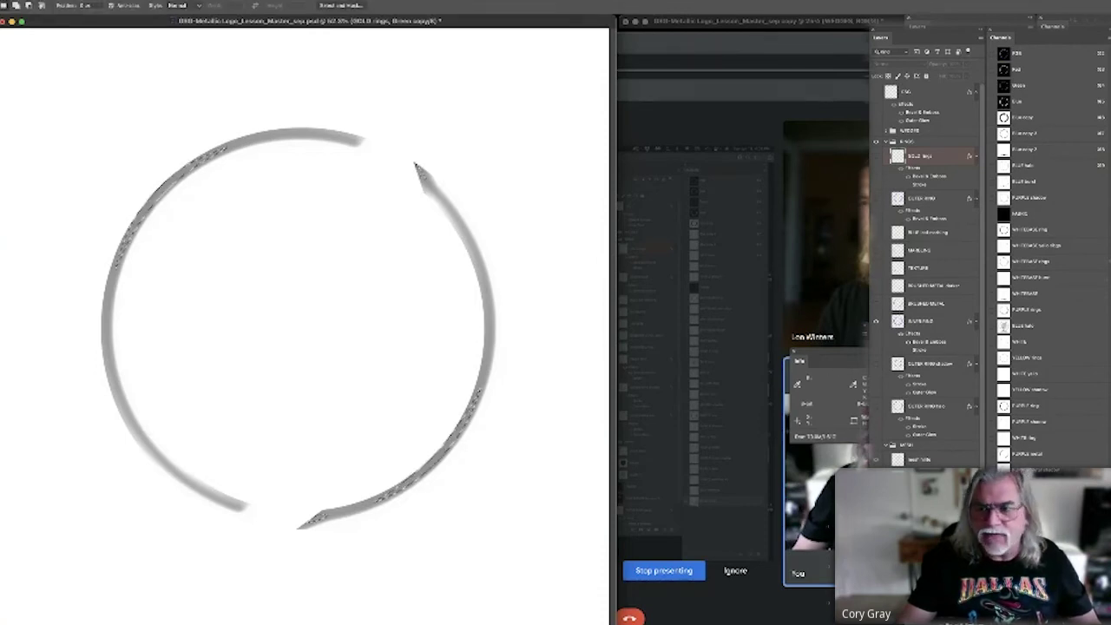
pyautogui.click(1022, 438)
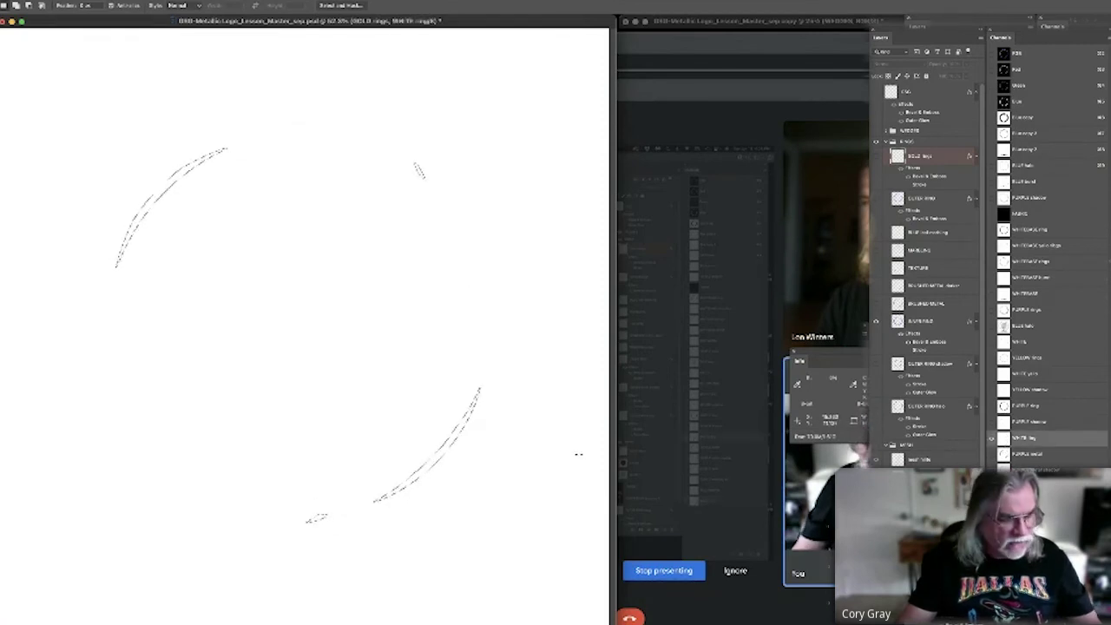
pyautogui.hotkey('alt', 'BackSpace')
pyautogui.press('super+d')
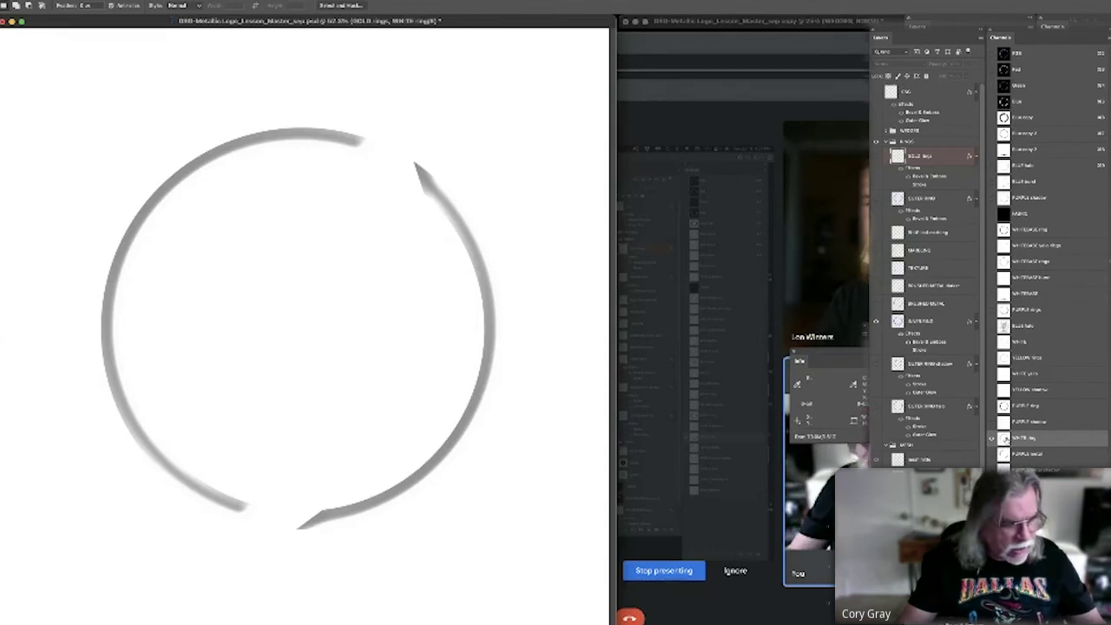
# Lighten the ring highlights in the WHITE ring channel with Levels, raising the output black level to about 110.
pyautogui.press('super+l')
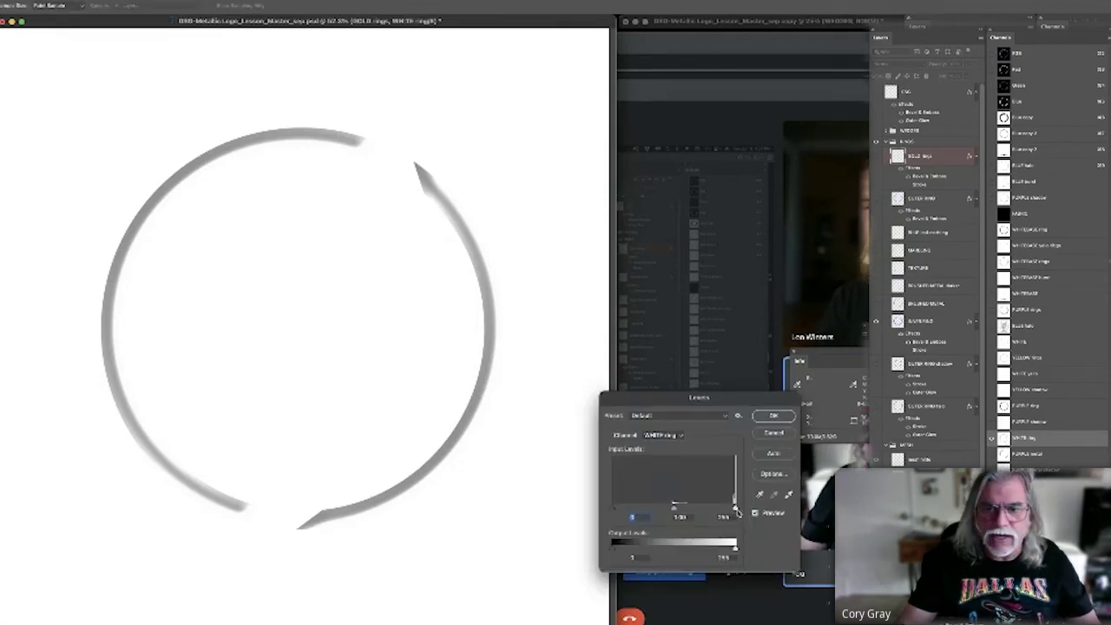
pyautogui.moveTo(613, 549); pyautogui.dragTo(667, 550)
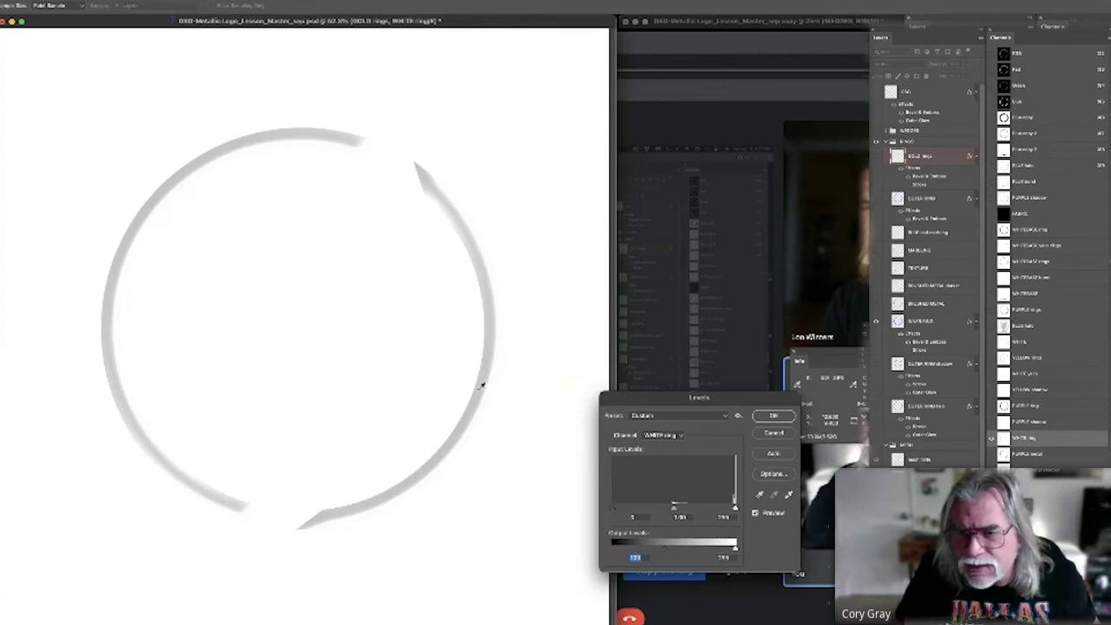
pyautogui.click(773, 416)
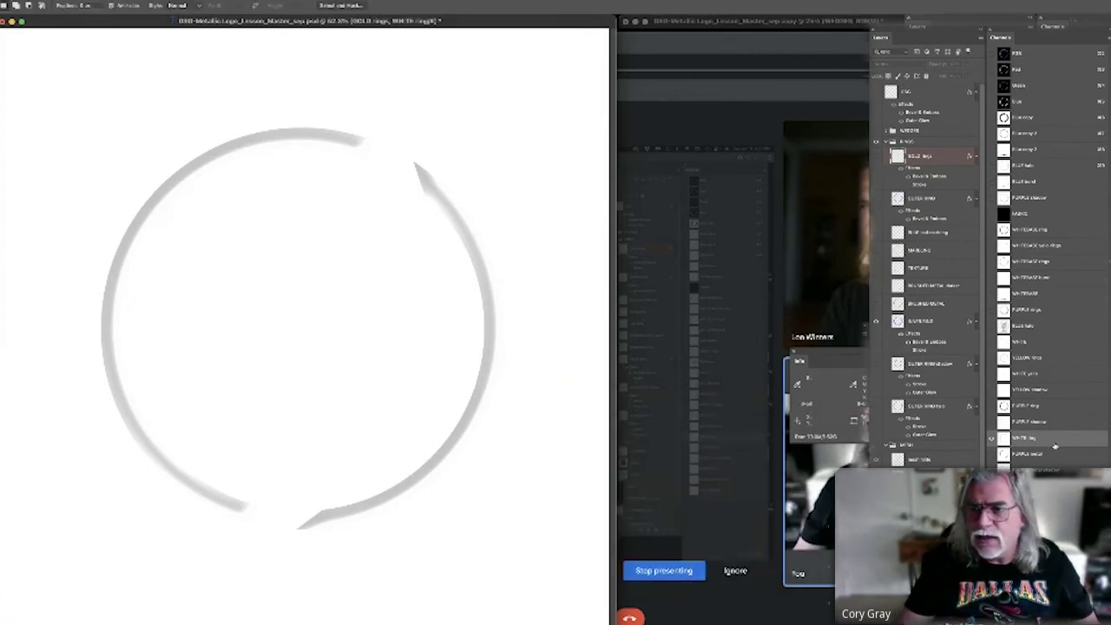
# Show the PURPLE ring, FABRIC and WHITEBASE ring channels with the WHITE ring and inspect the ring's shading up close.
pyautogui.click(990, 407)
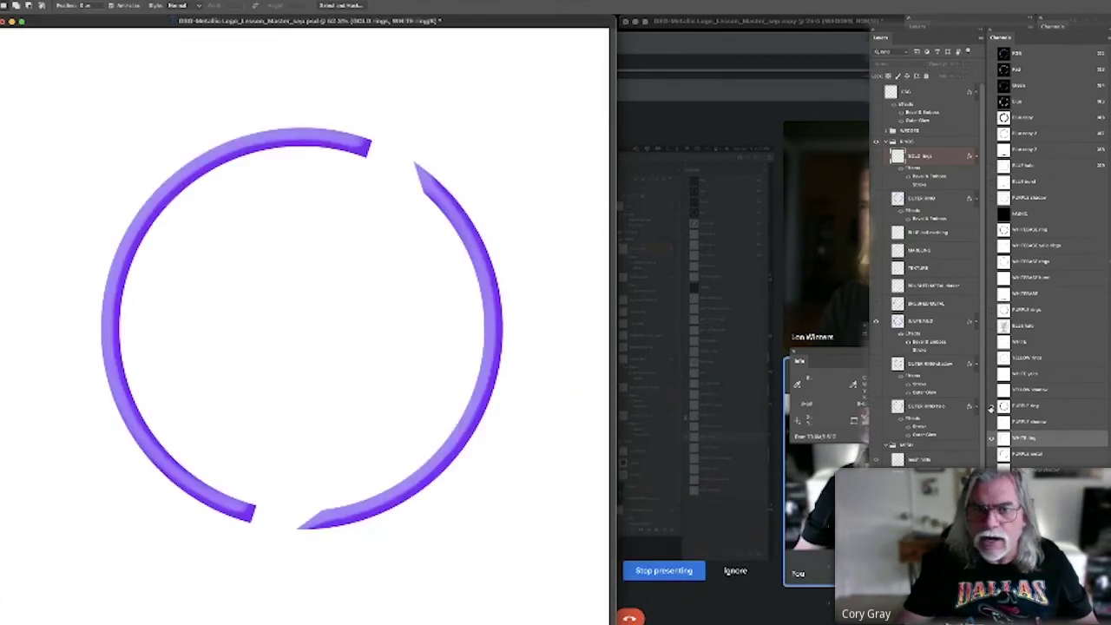
pyautogui.click(991, 215)
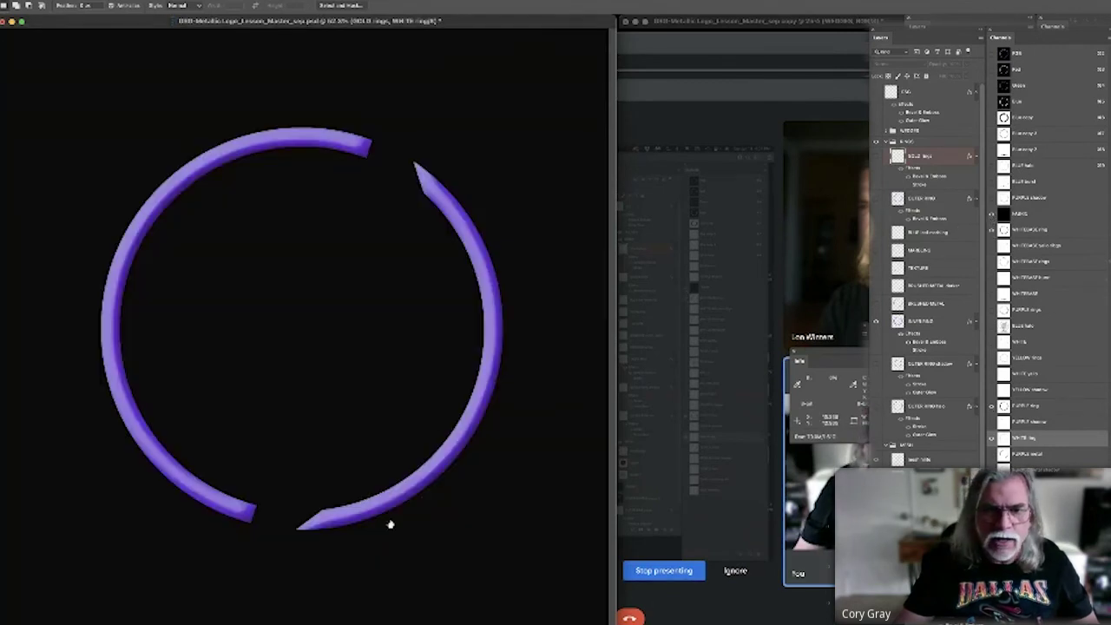
pyautogui.moveTo(395, 515); pyautogui.dragTo(449, 513)
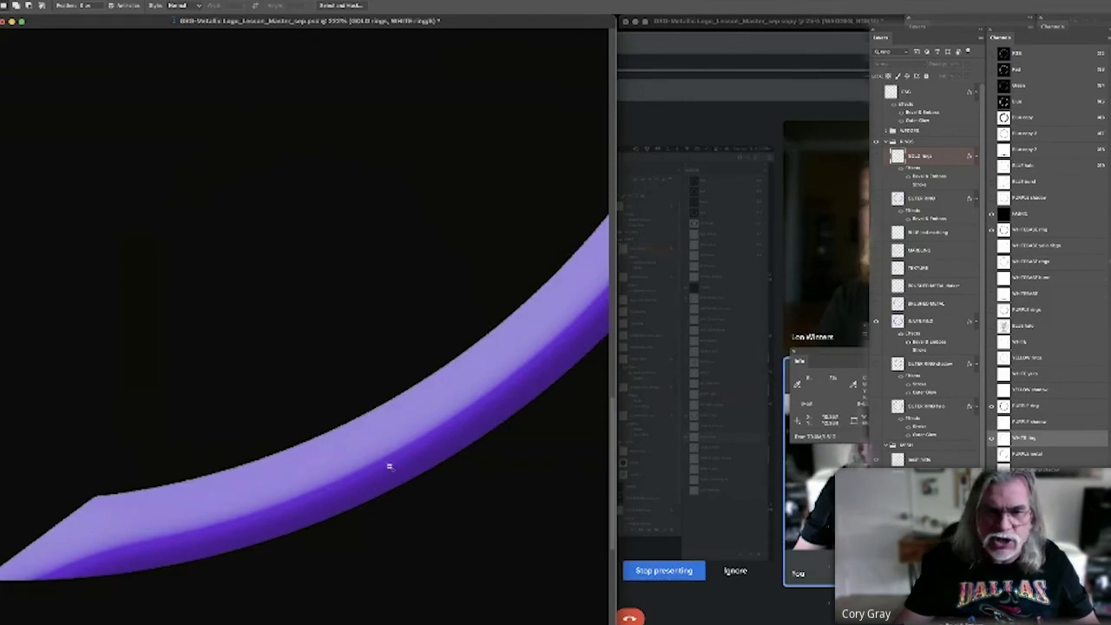
pyautogui.moveTo(390, 466); pyautogui.dragTo(388, 523)
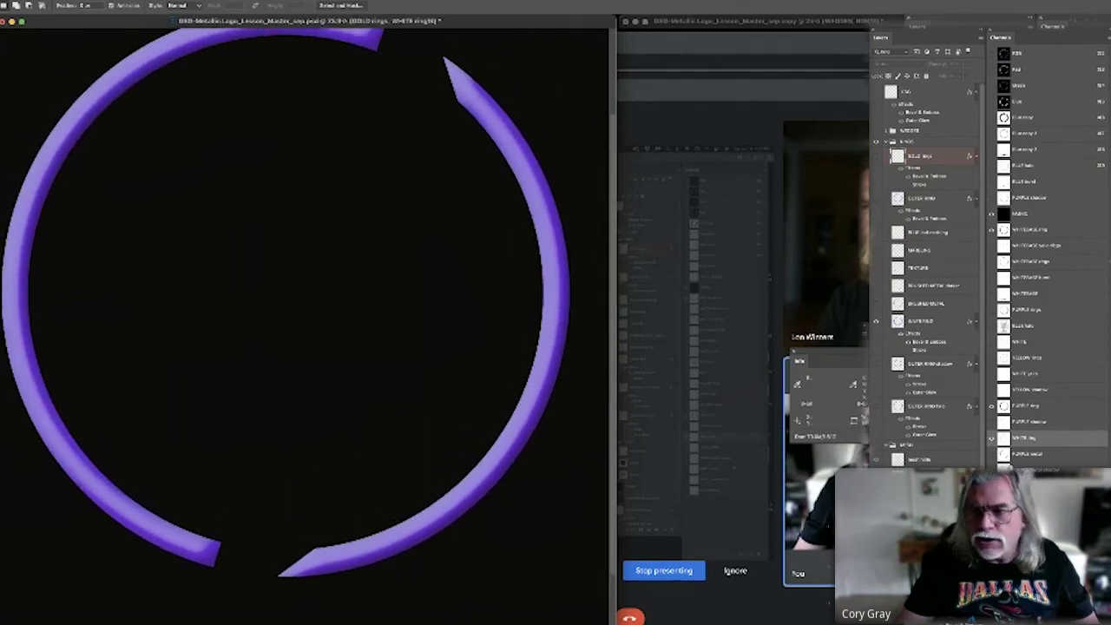
# Load the PURPLE shadow as a selection and lighten that area of the PURPLE ring channel with Levels, output black about 150.
pyautogui.click(1029, 453)
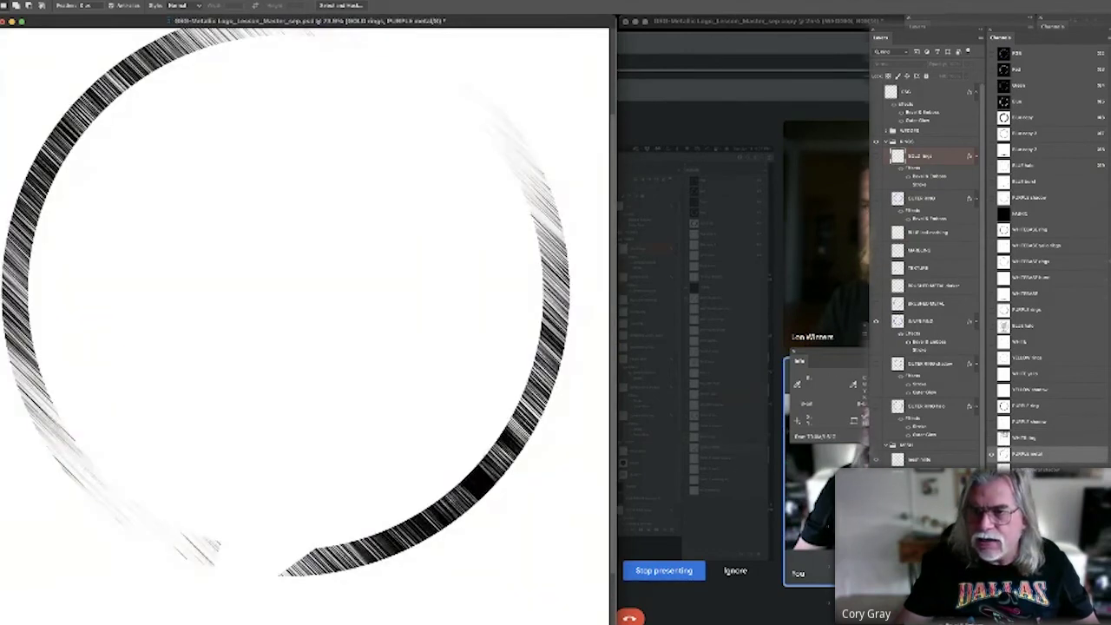
pyautogui.click(1028, 421)
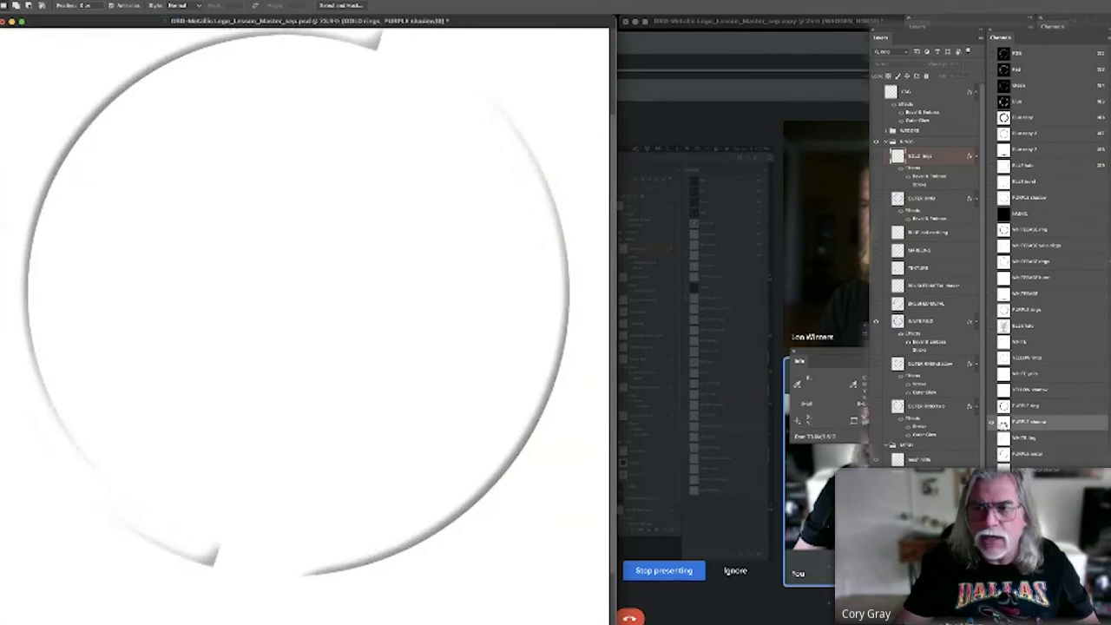
pyautogui.click(1003, 406)
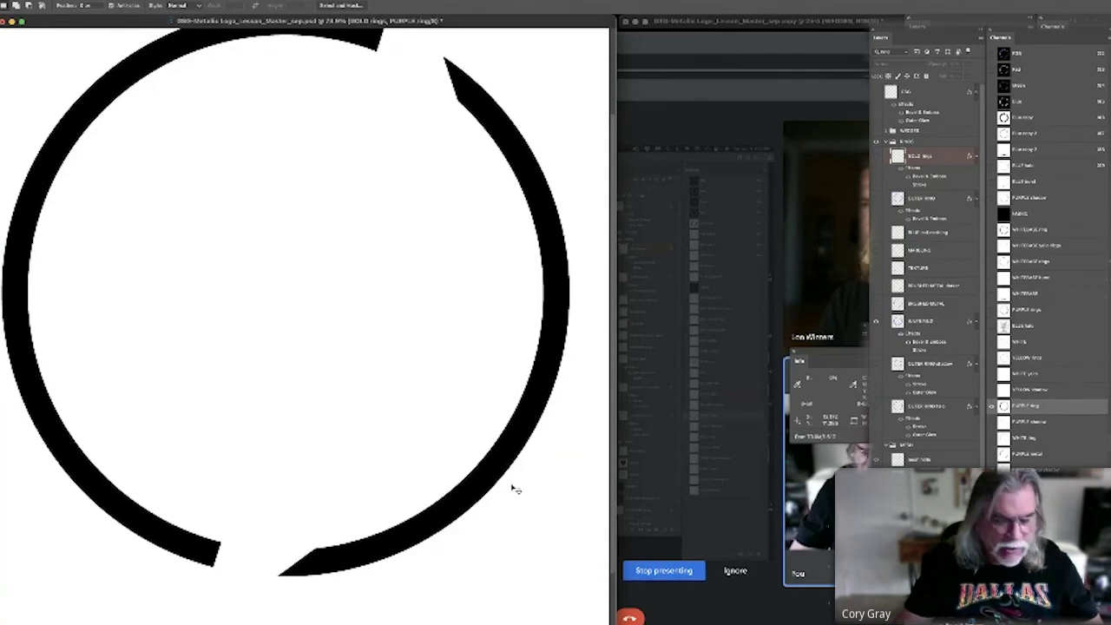
pyautogui.press('super+l')
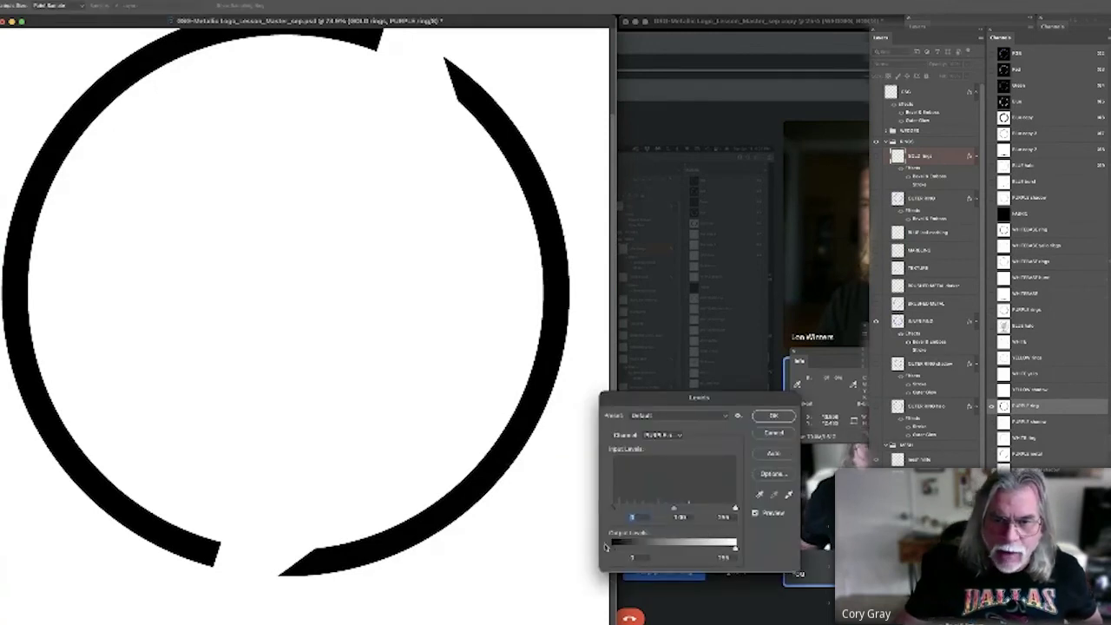
pyautogui.moveTo(613, 550); pyautogui.dragTo(688, 551)
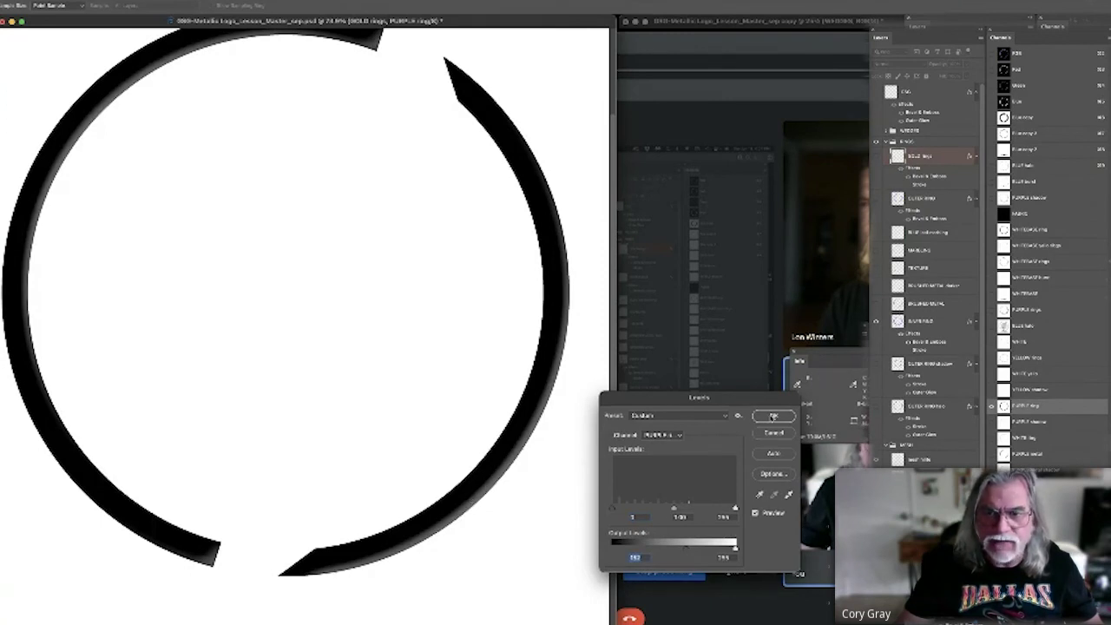
pyautogui.click(773, 417)
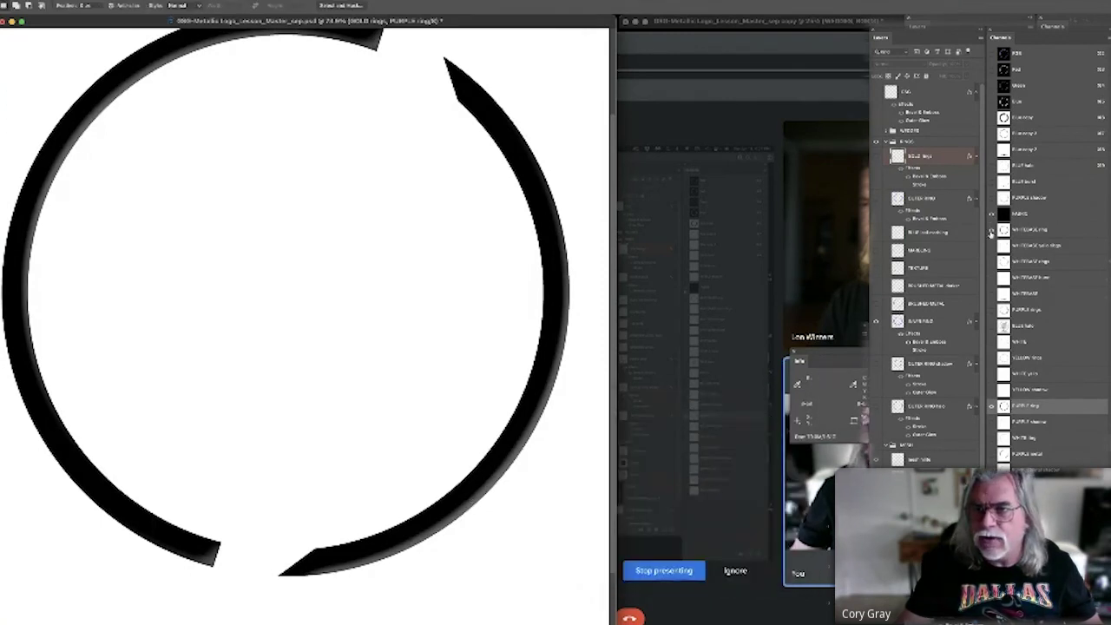
# Show the PURPLE ring with the FABRIC, WHITEBASE ring and WHITE ring channels and examine its shadow edge up close.
pyautogui.click(989, 403)
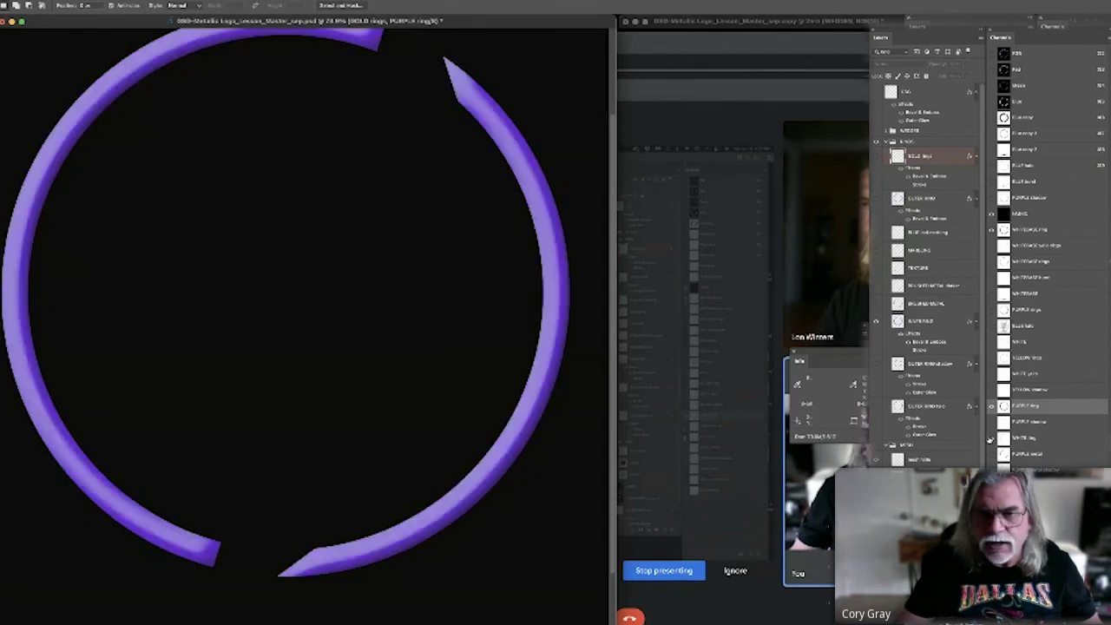
pyautogui.moveTo(468, 524); pyautogui.dragTo(513, 525)
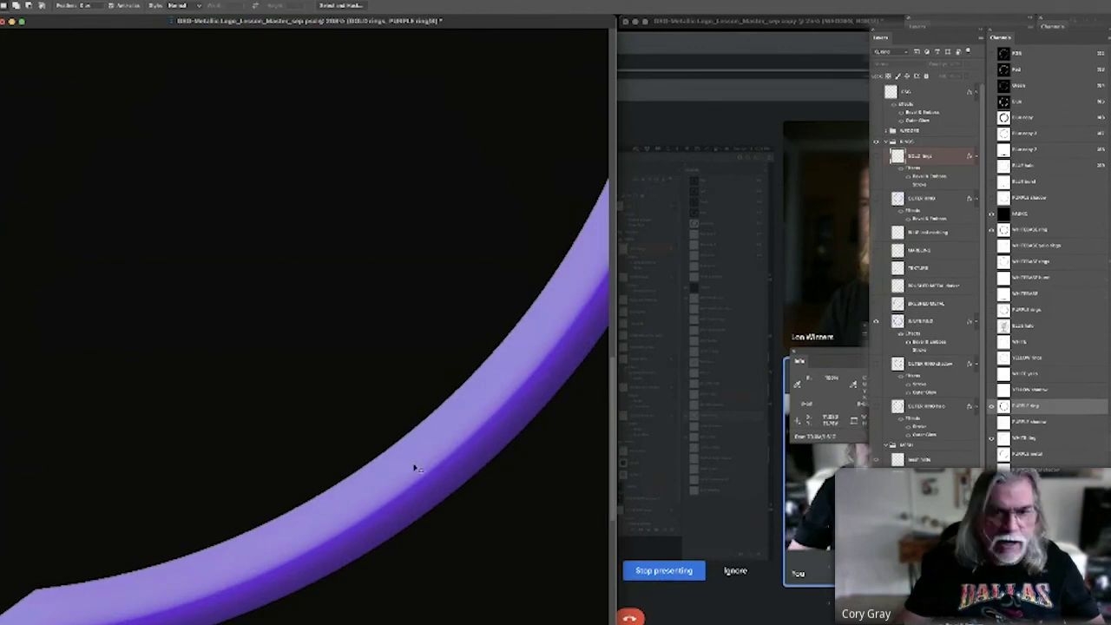
pyautogui.press('super+0')
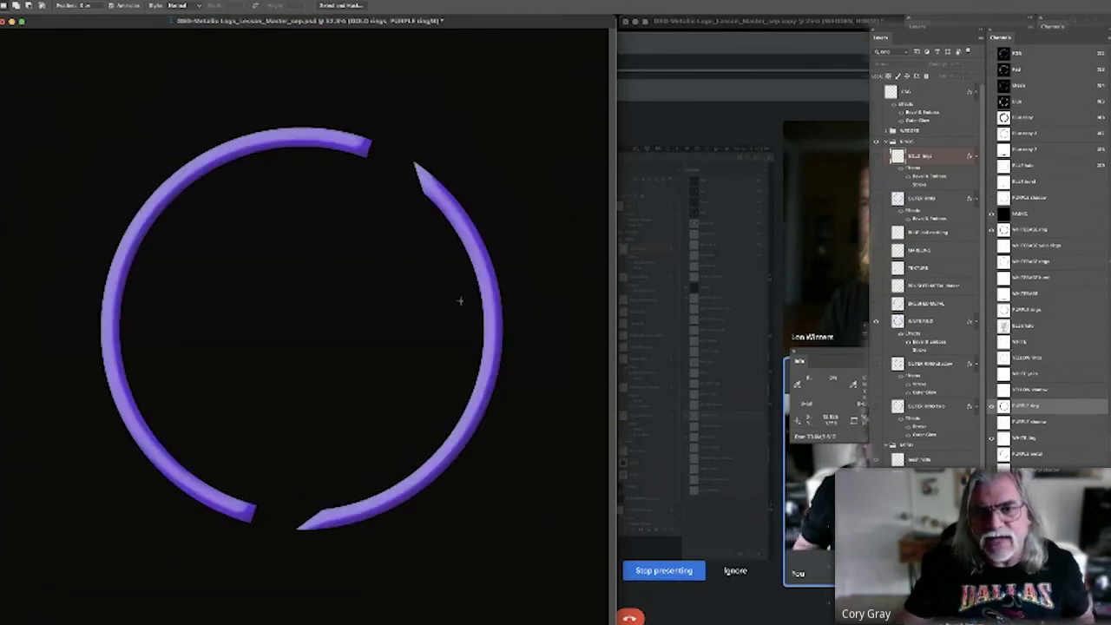